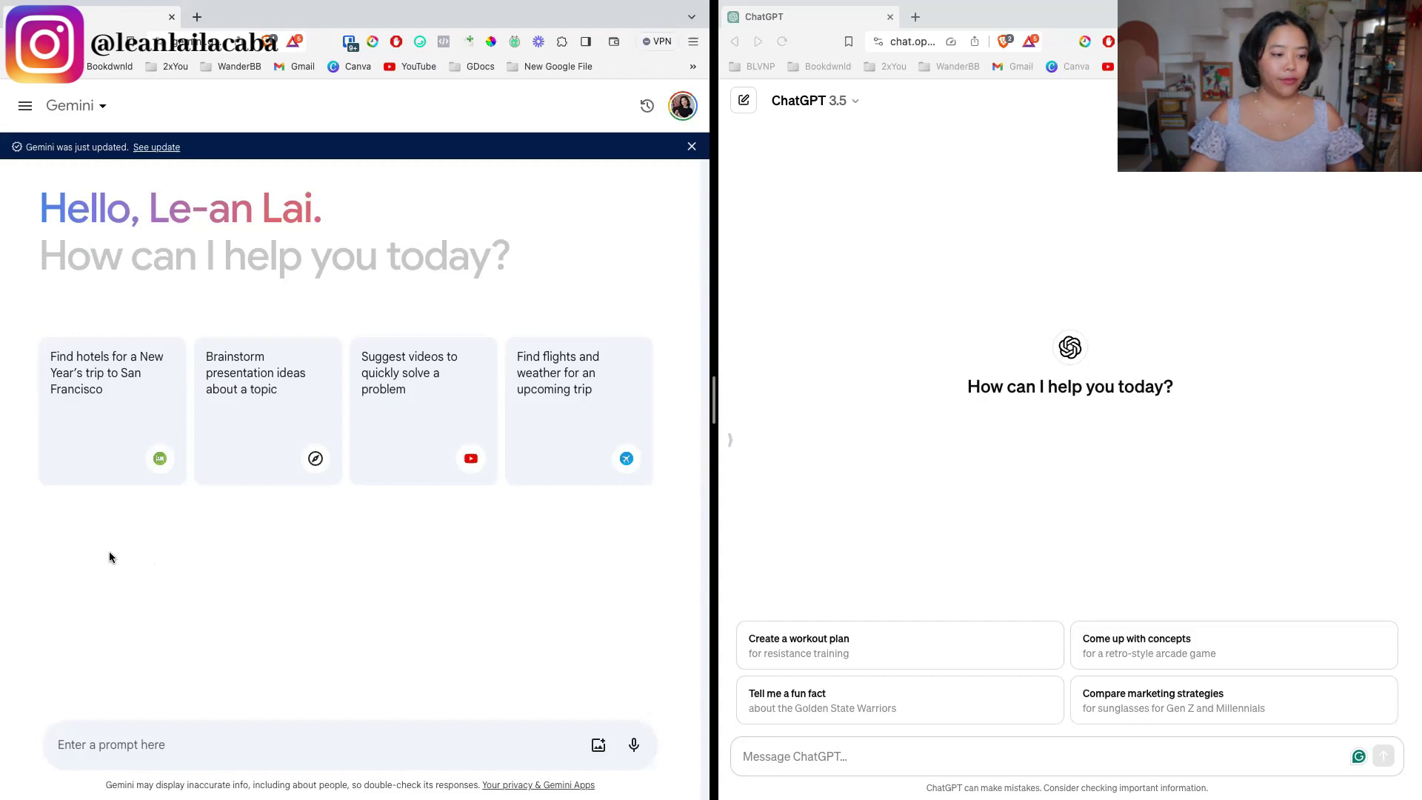
# - Send Gemini and ChatGPT the same introduction of a Philippine remote executive assistant agency needing marketing expertise, asking whether they are ready
pyautogui.click(116, 744)
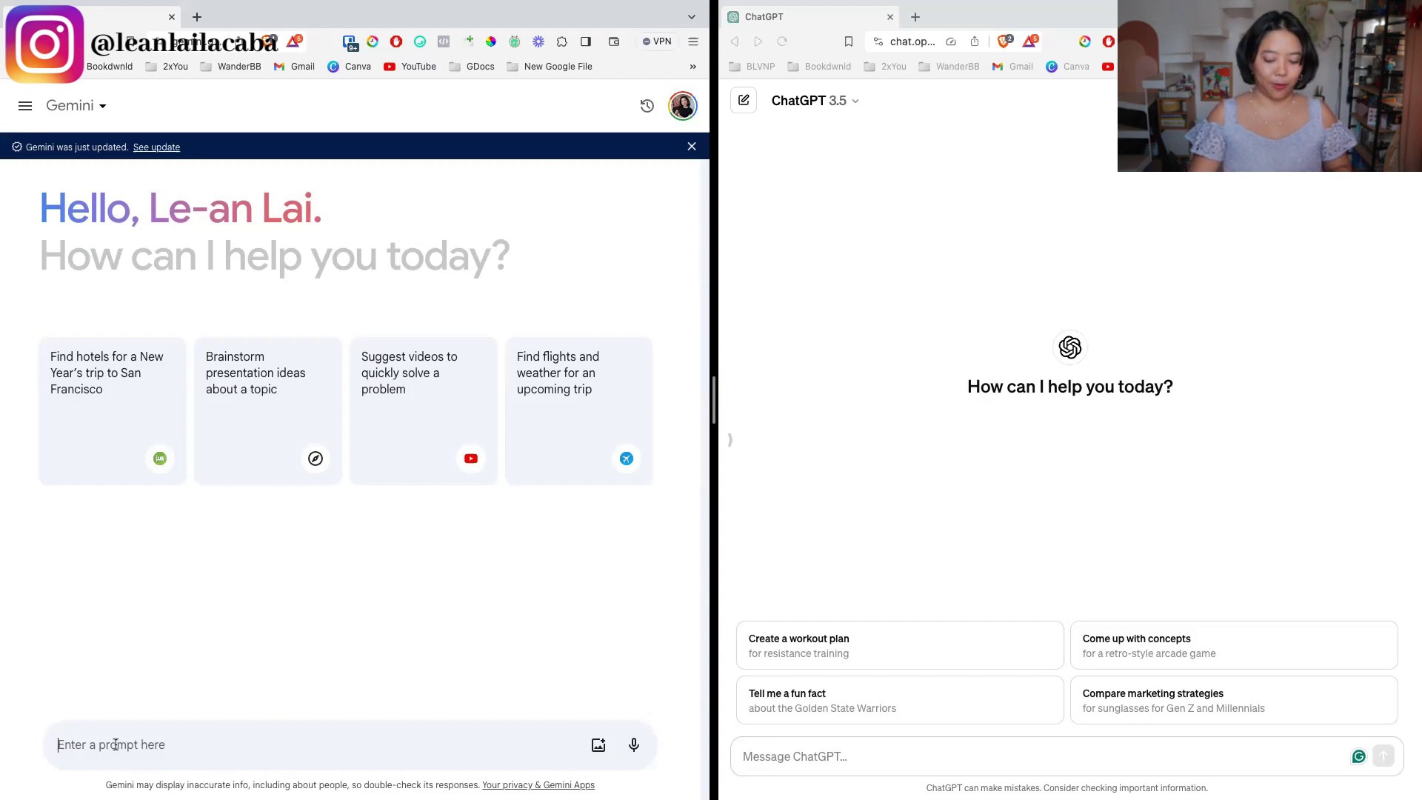
pyautogui.write('Hello! I am Le-an Lai Lacaba, and I run a full-time remote executive assistant services agency in the Philippines. We hire, train, and manage VAs for entrepreneurs and develop their business operating systems. I will need your expertise in marketing for my business. Are you ready? Let me know if you understand.')
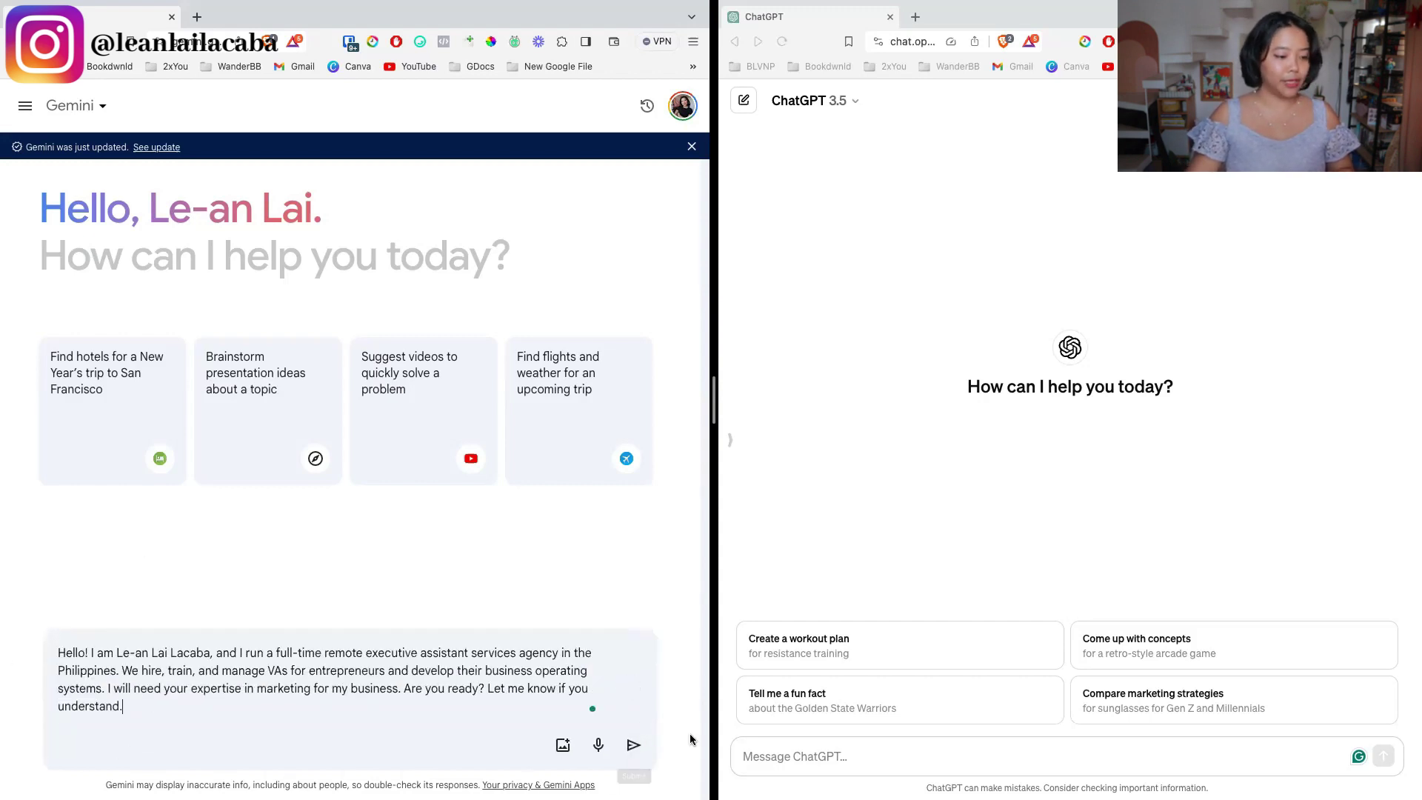
pyautogui.press('Return')
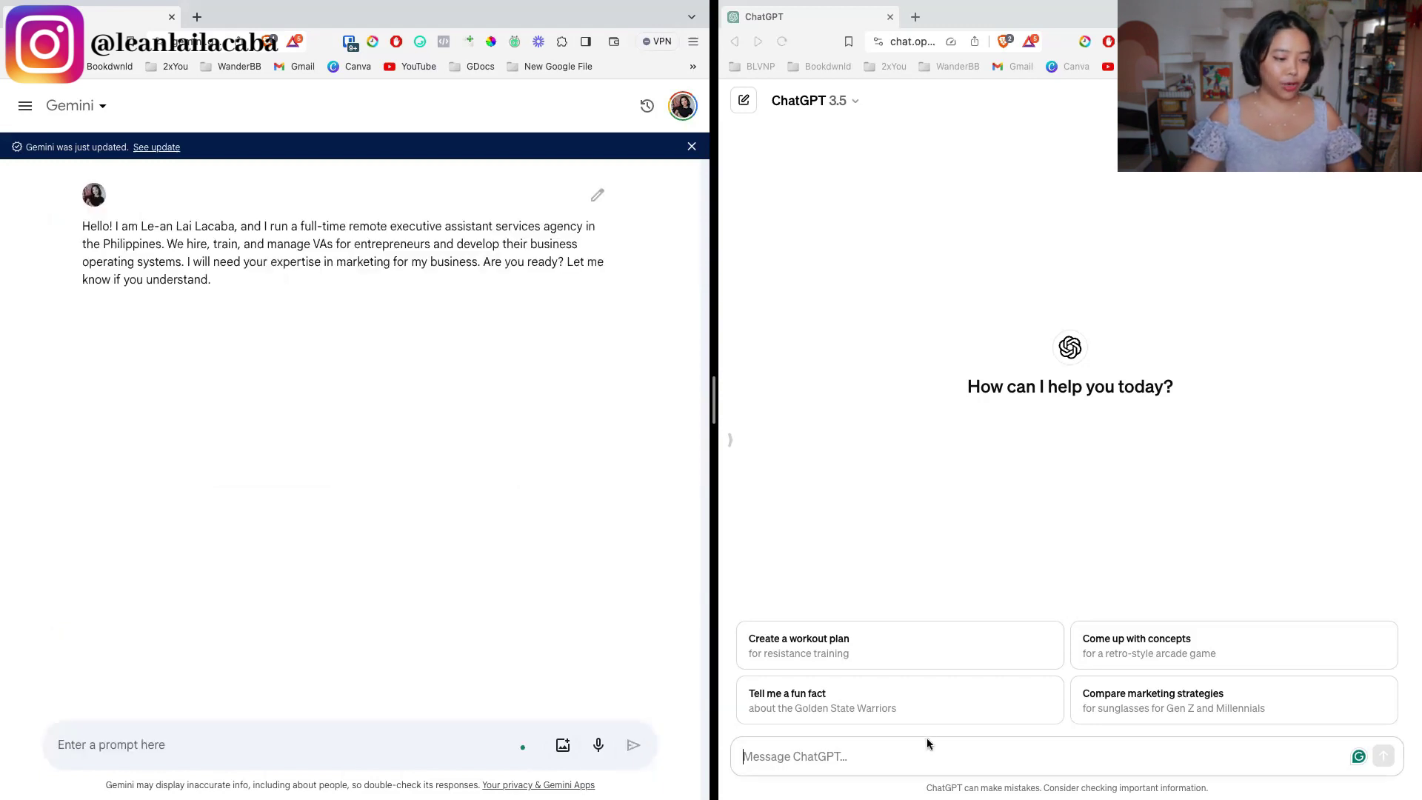
pyautogui.write('Hello! I am Le-an Lai Lacaba, and I run a full-time remote executive assistant services agency in the Philippines. We hire, train, and manage VAs for entrepreneurs and develop their business operating systems. I will need your expertise in marketing for my business. Are you ready? Let me know if you understand.')
pyautogui.press('Return')
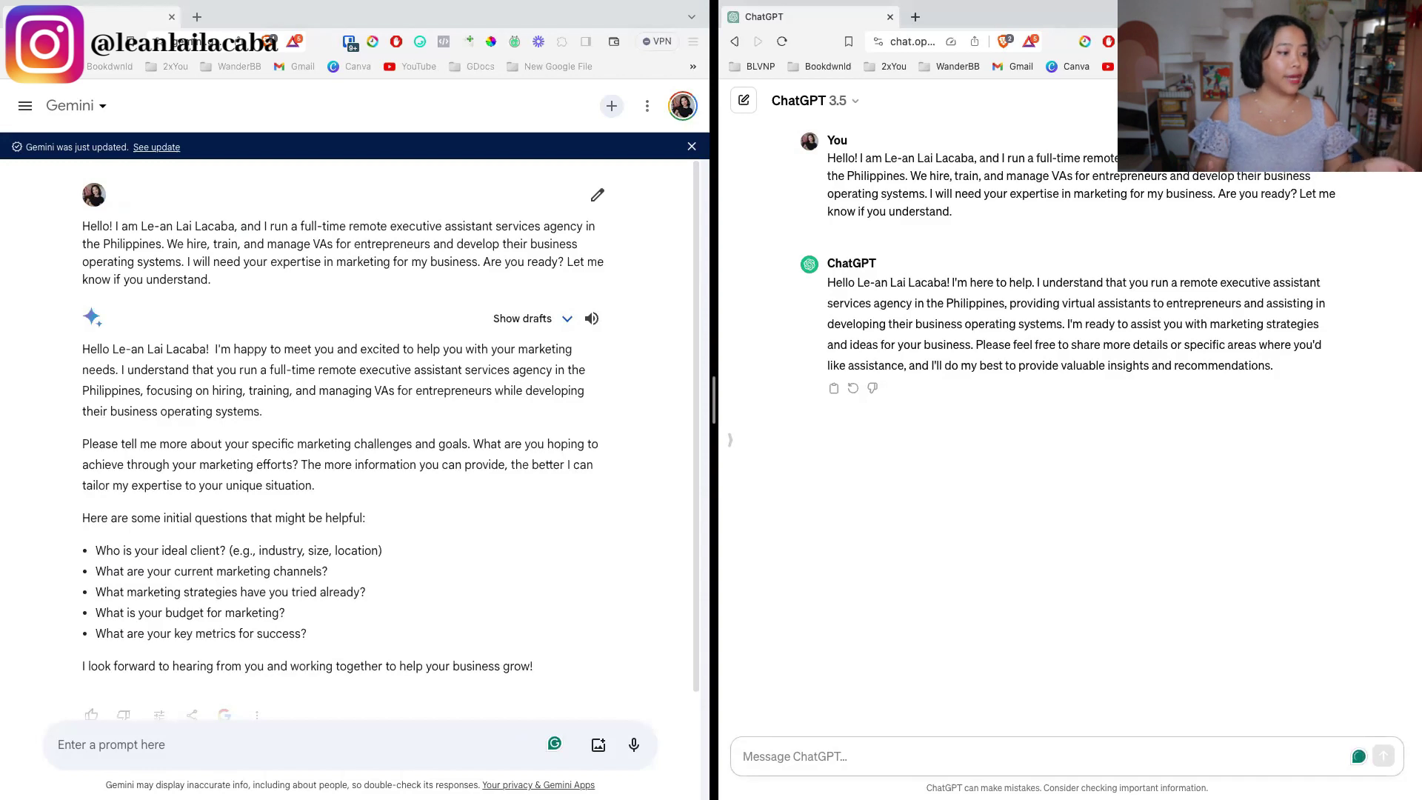
# - Copy Gemini's initial questions and reply with answers: service-based founders (2-5 employees, UK, US, Australia), LinkedIn, Facebook, Youtube, content repurposing, $500-$2000/month, engagement and scorecard sign ups
pyautogui.click(469, 474)
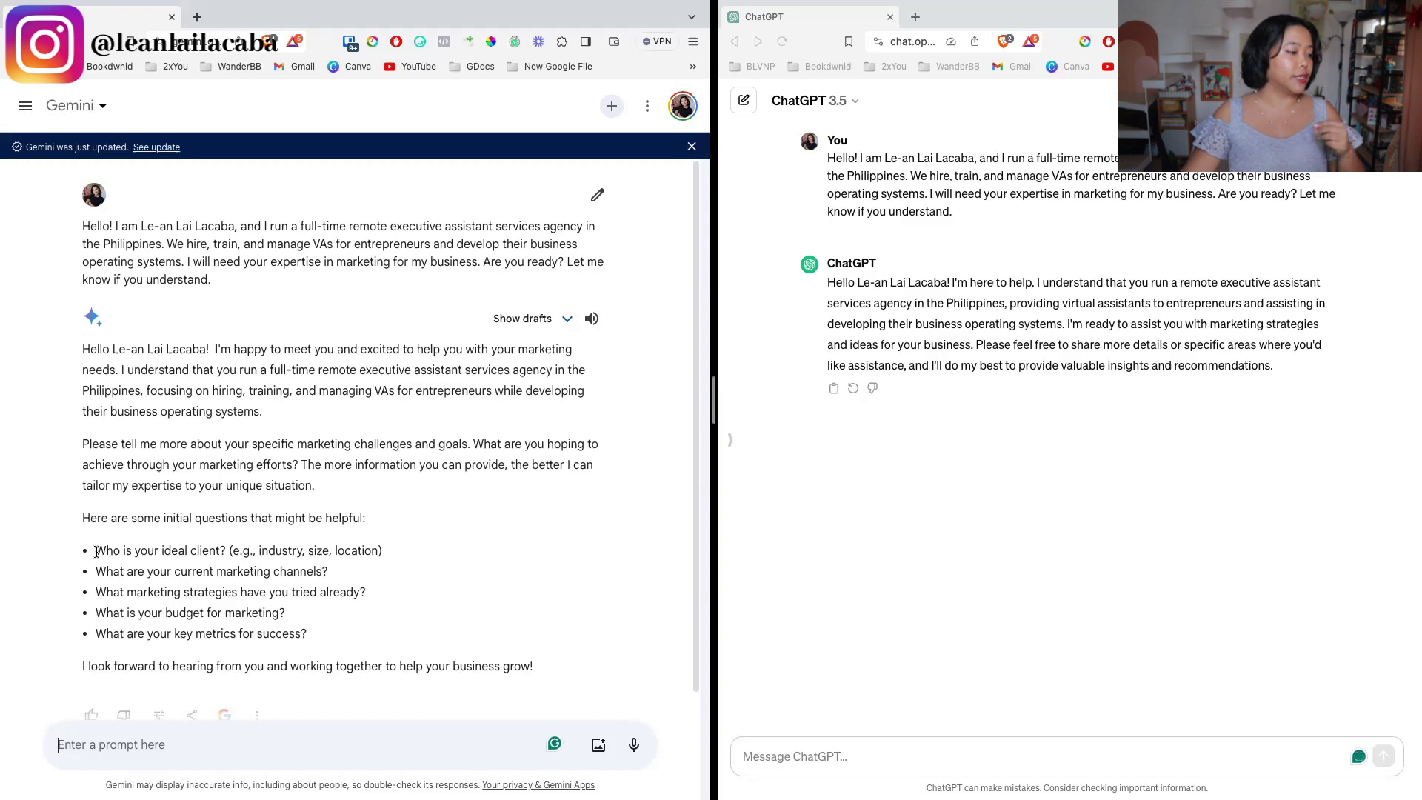
pyautogui.moveTo(97, 552); pyautogui.dragTo(320, 643)
pyautogui.press('super+c')
pyautogui.click(932, 472)
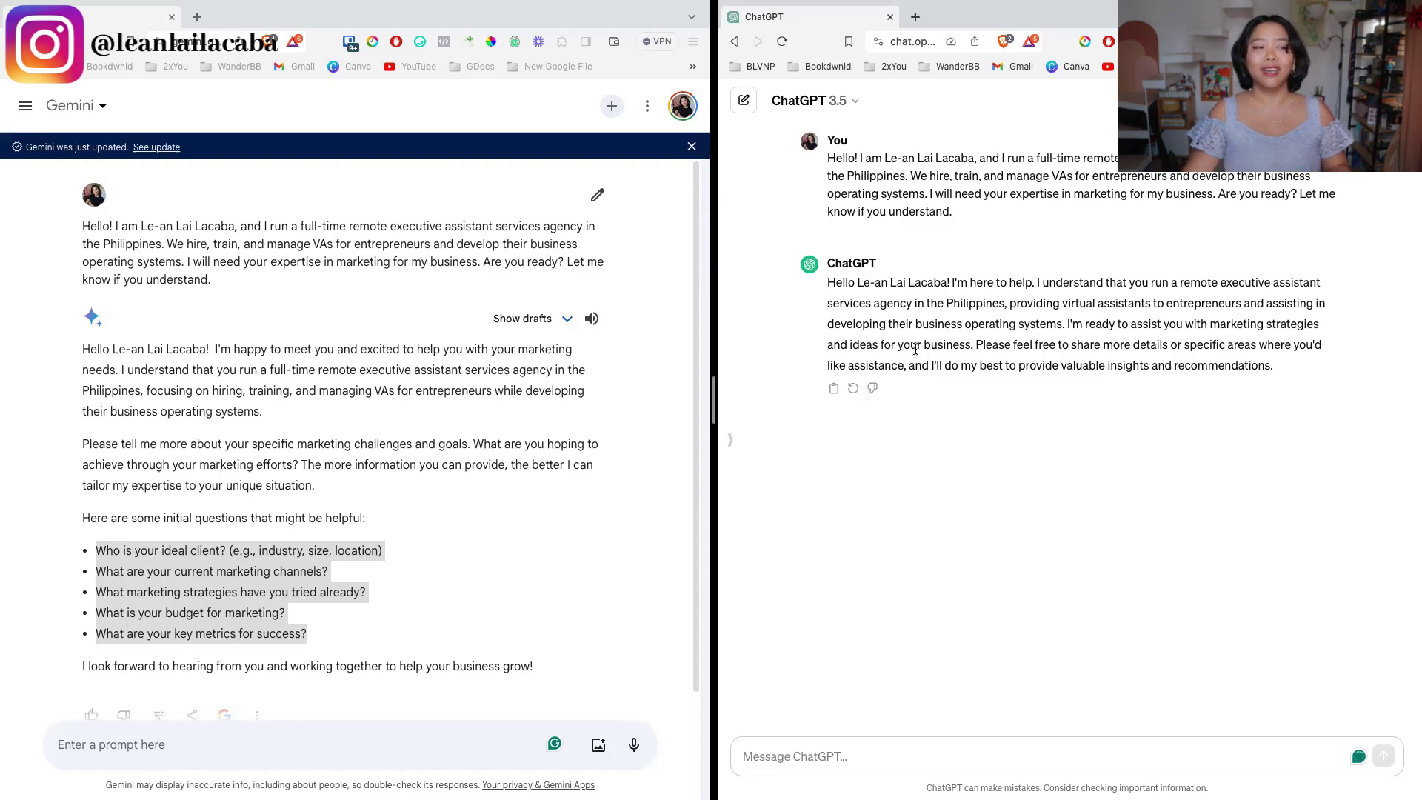
pyautogui.click(163, 530)
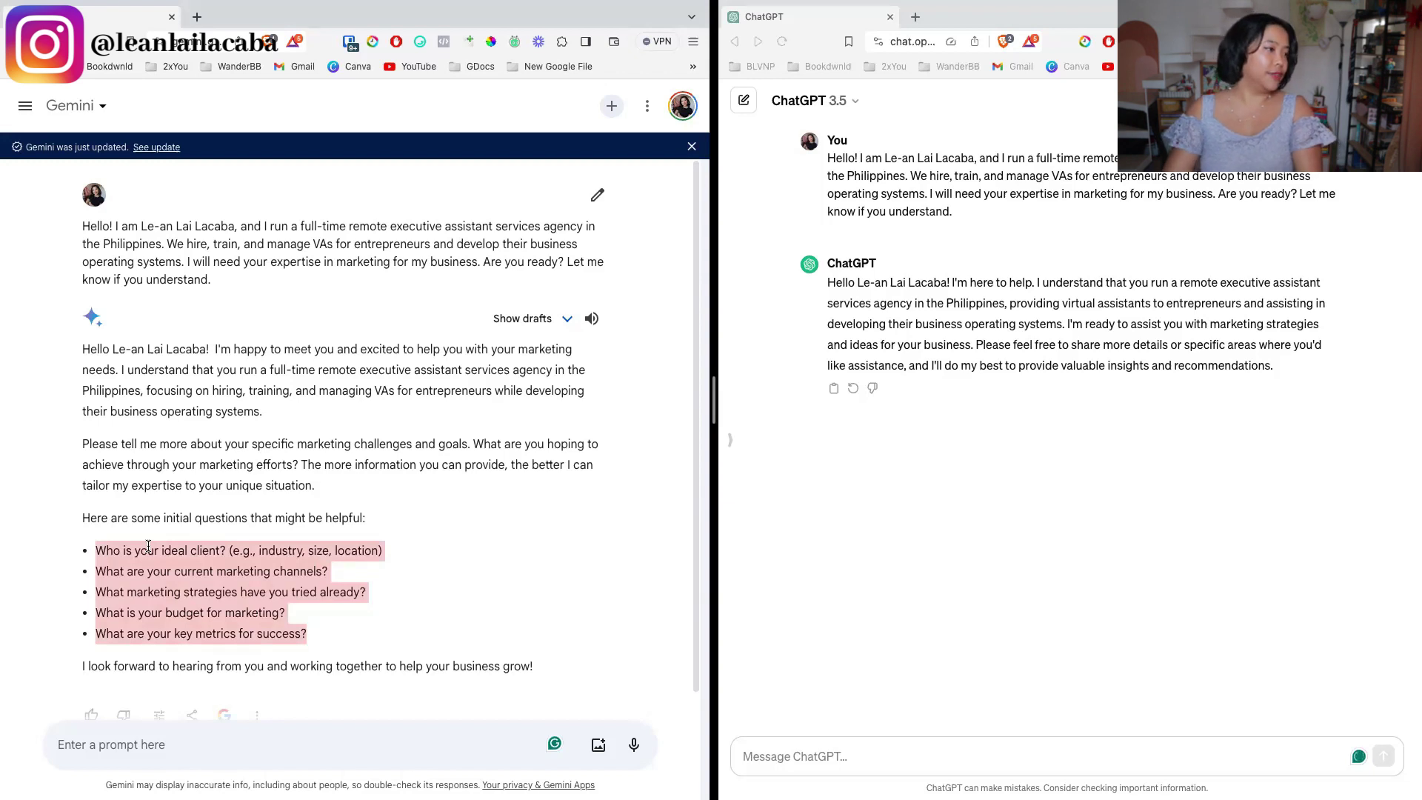
pyautogui.click(127, 752)
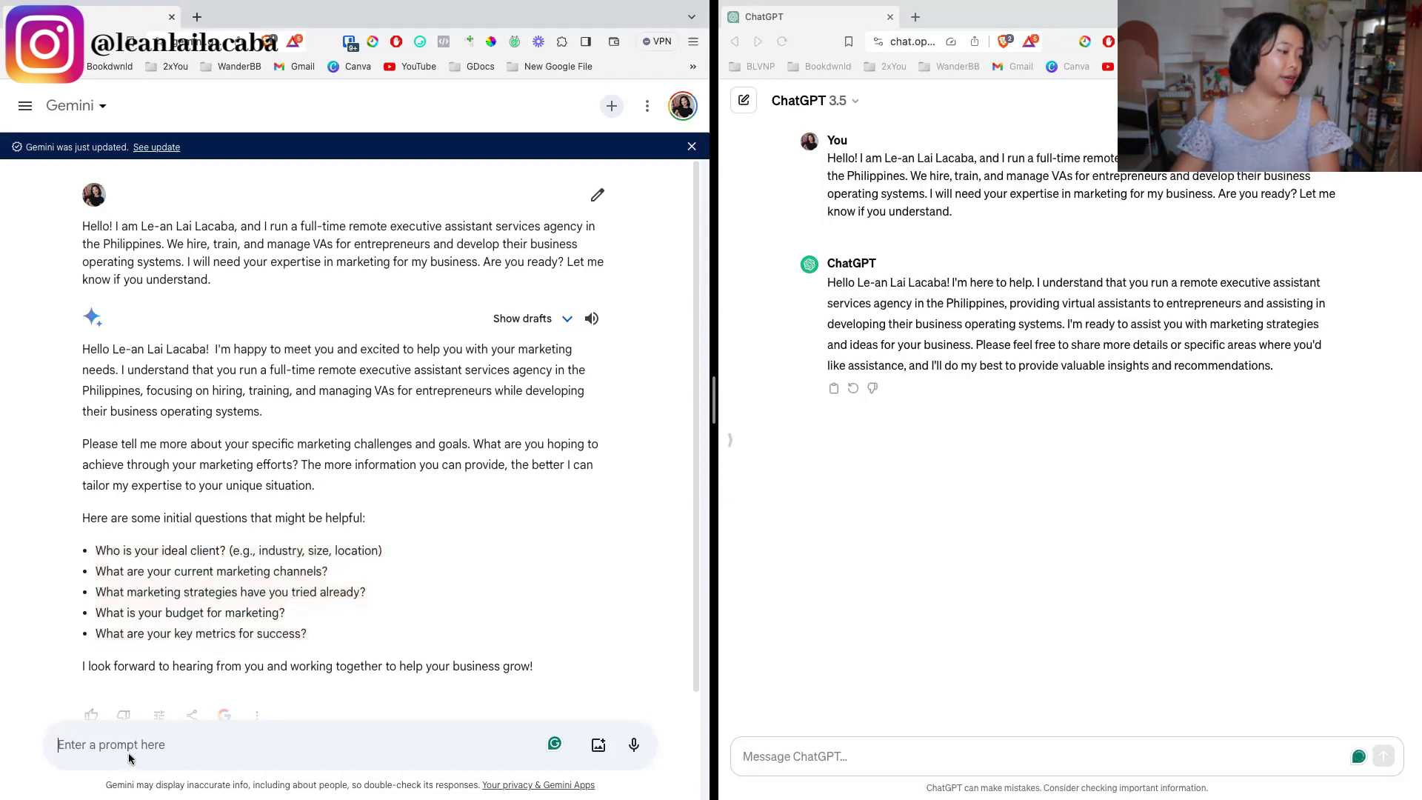
pyautogui.press('super+v')
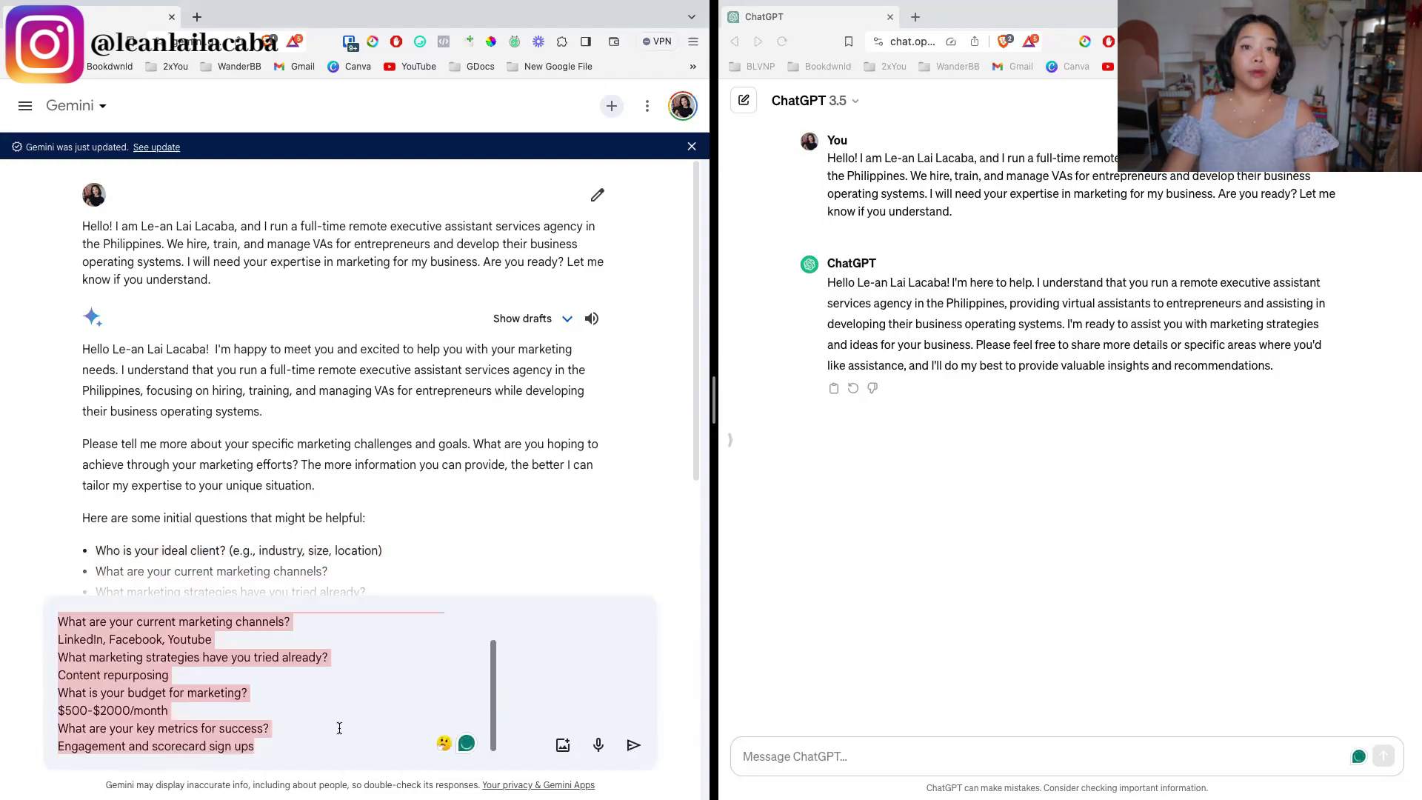
pyautogui.press('Return')
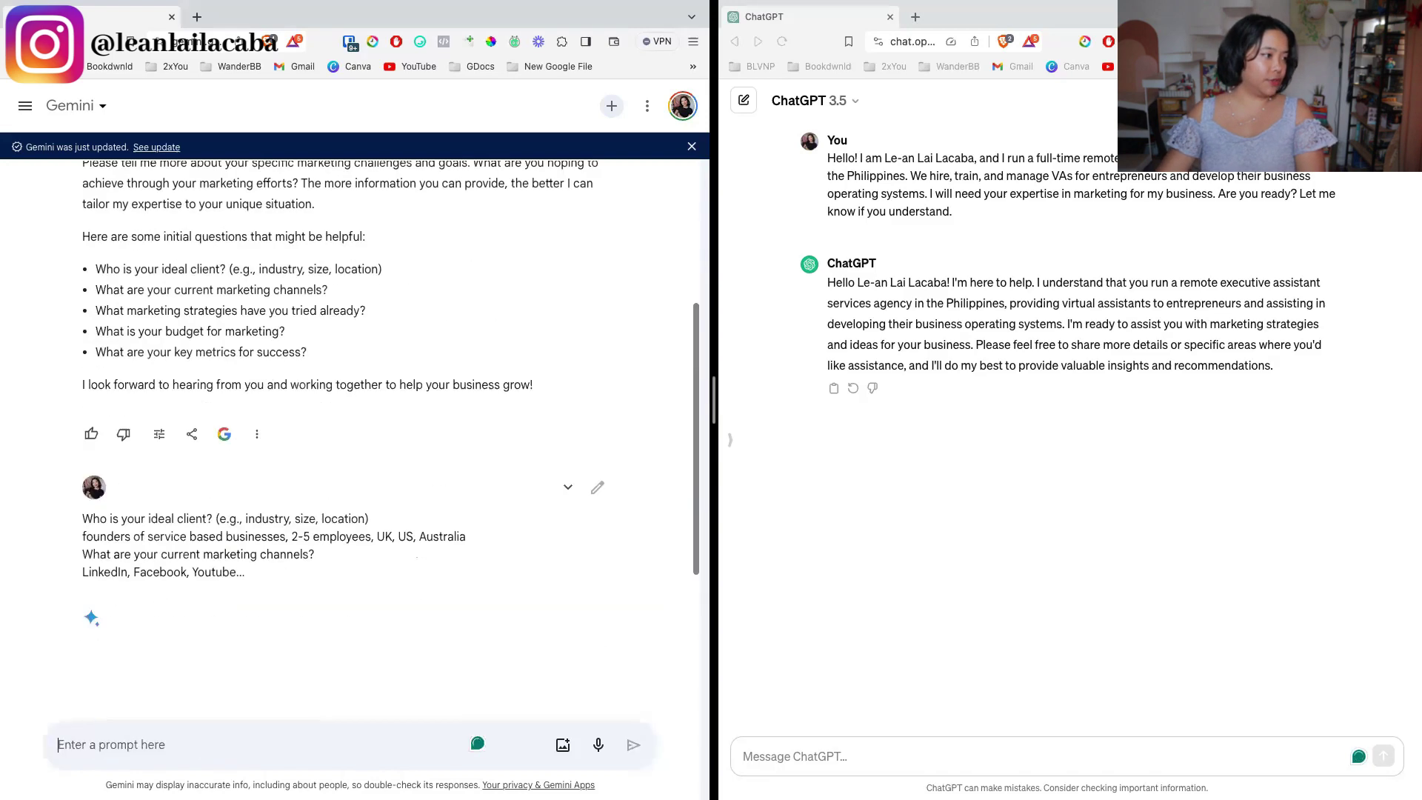
# - Edit the introduction message in ChatGPT and append the same marketing questions and answers, from ideal client through key metrics for success
pyautogui.click(1200, 327)
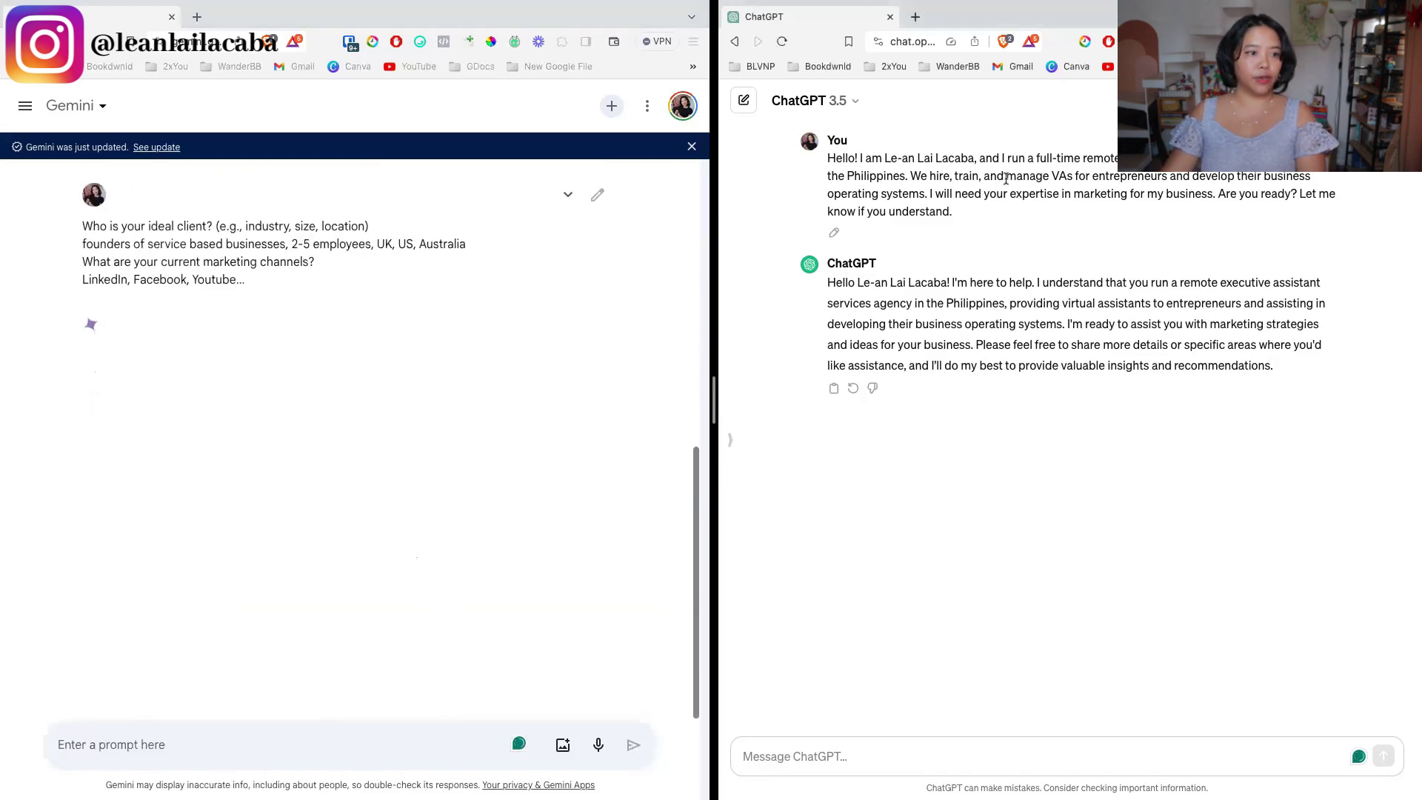
pyautogui.click(835, 230)
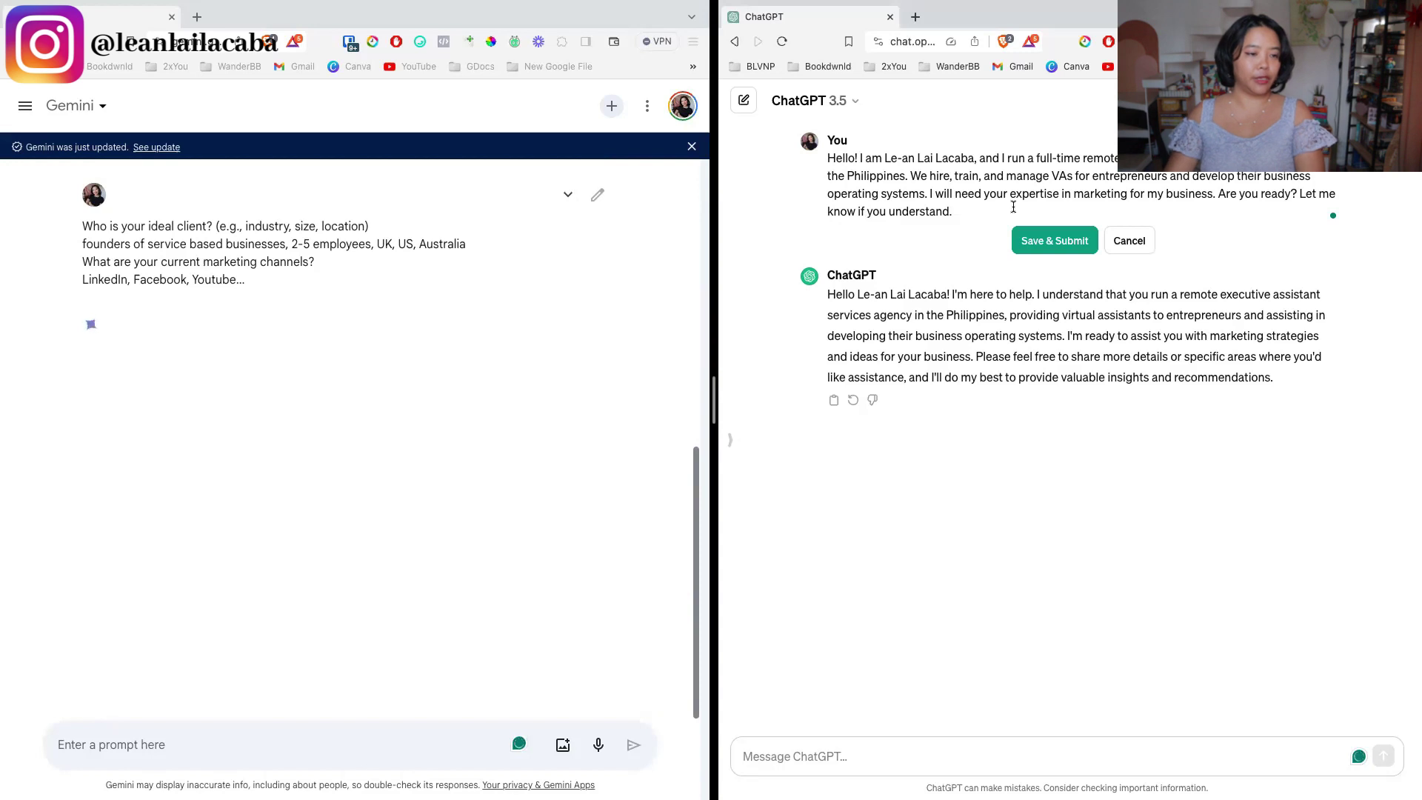
pyautogui.press('Return')
pyautogui.press('Return')
pyautogui.write('Who is your ideal client? (e.g., industry, size, location)  founders of service based businesses, 2-5 employees, UK, US, Australia  What are your current marketing channels?  LinkedIn, Facebook, Youtube  What marketing strategies have you tried already?  Content repurposing  What is your budget for marketing?  $500-$2000/month  What are your key metrics for success?  Engagement and scorecard sign ups')
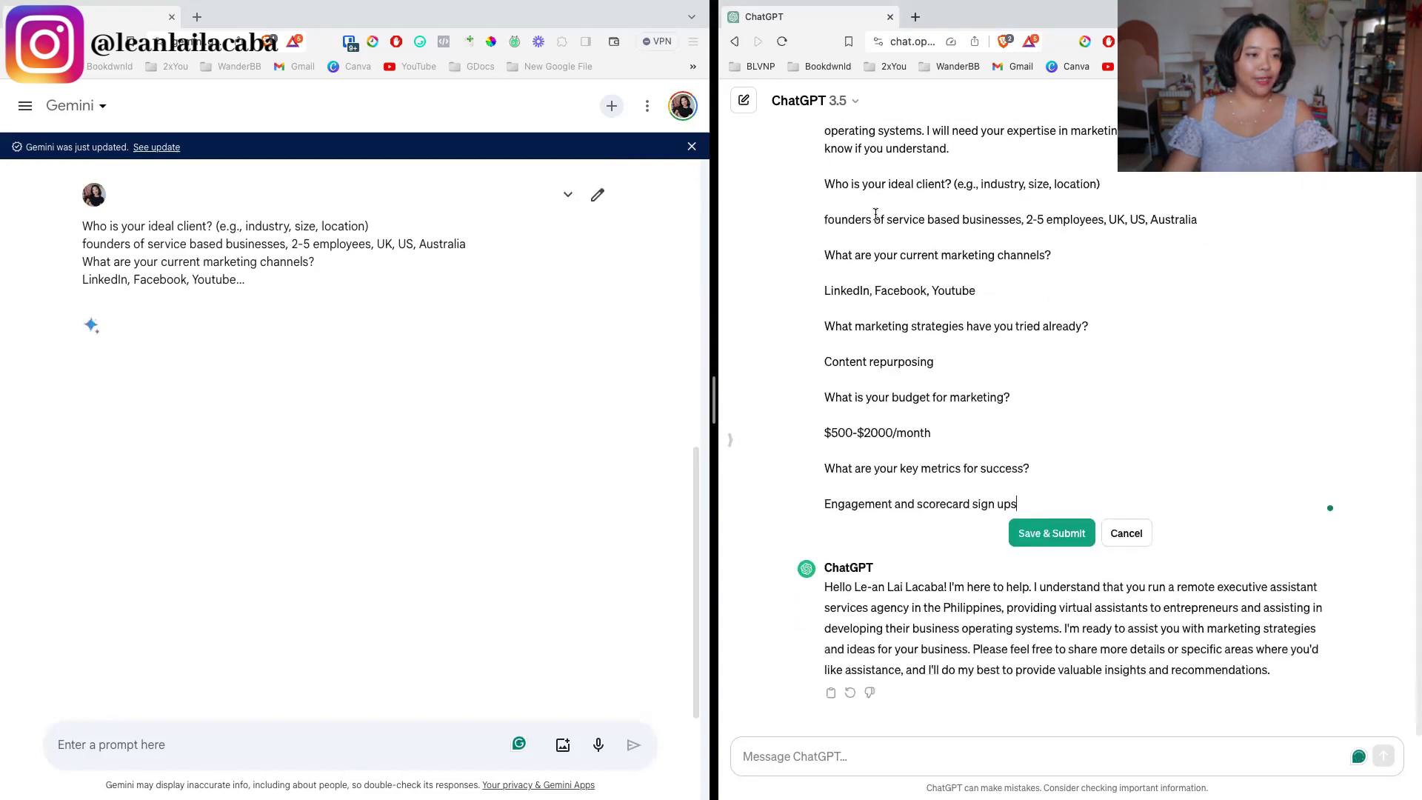
# - Remove the blank line between each question and its answer in the edited ChatGPT message, and resubmit it
pyautogui.click(825, 219)
pyautogui.press('BackSpace')
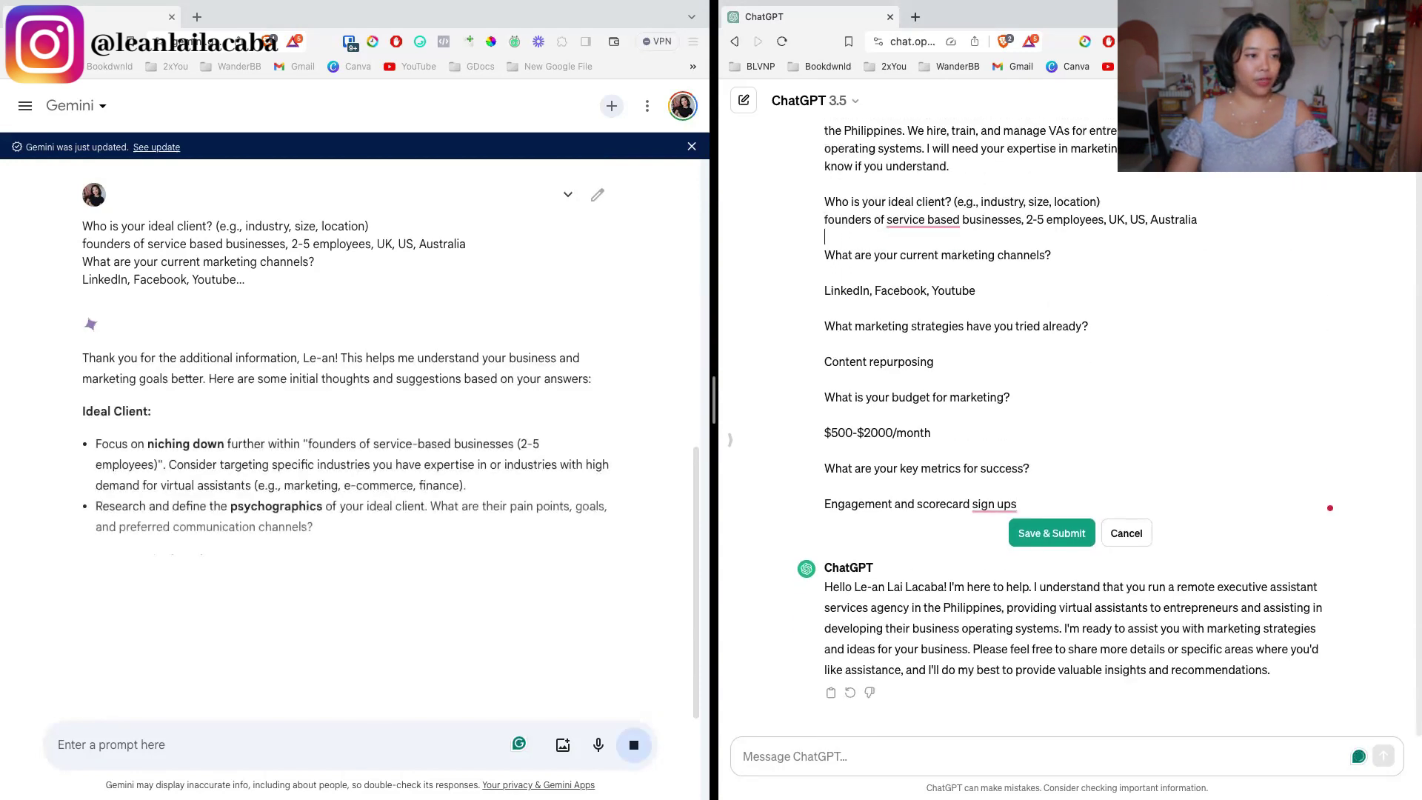
pyautogui.click(825, 290)
pyautogui.press('BackSpace')
pyautogui.click(825, 344)
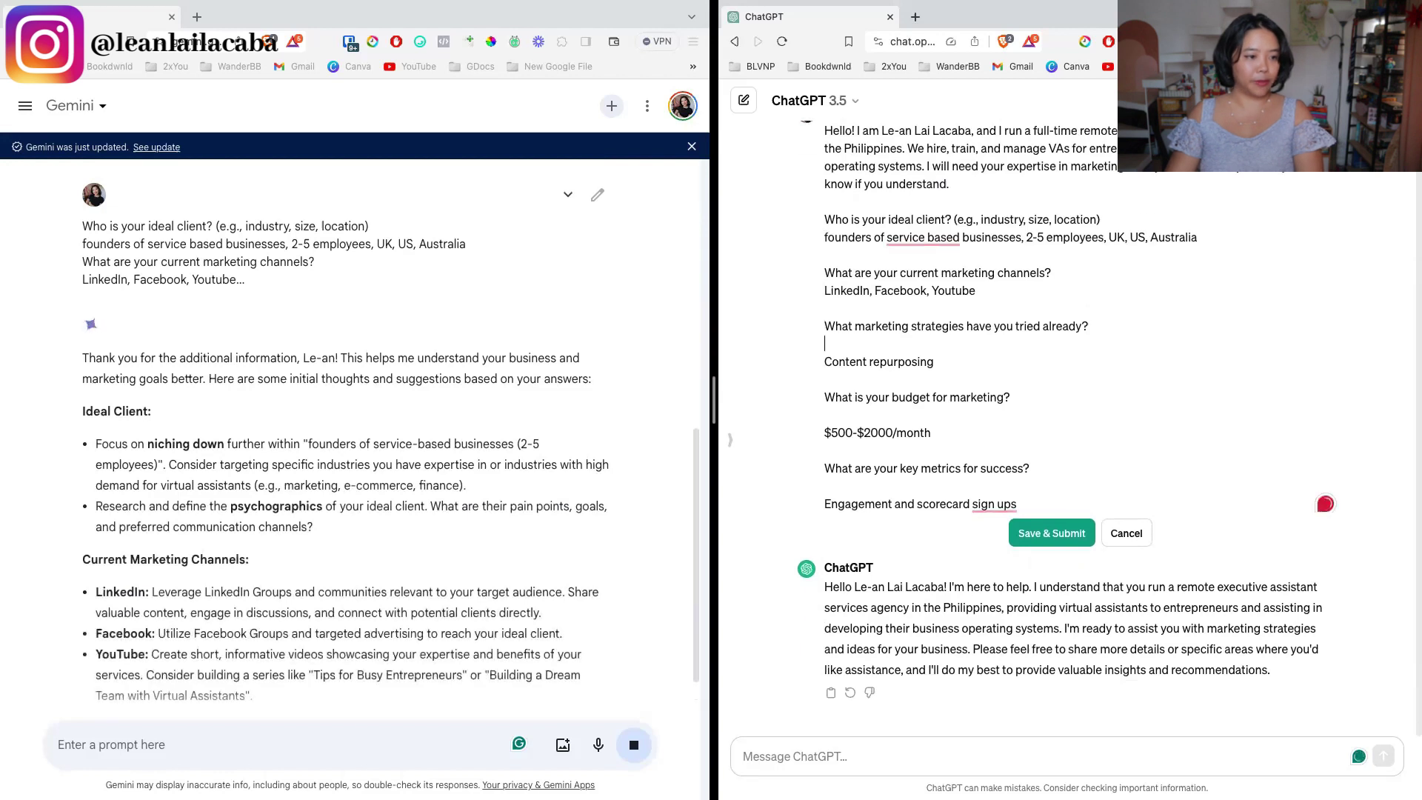
pyautogui.press('BackSpace')
pyautogui.click(827, 425)
pyautogui.press('BackSpace')
pyautogui.click(827, 478)
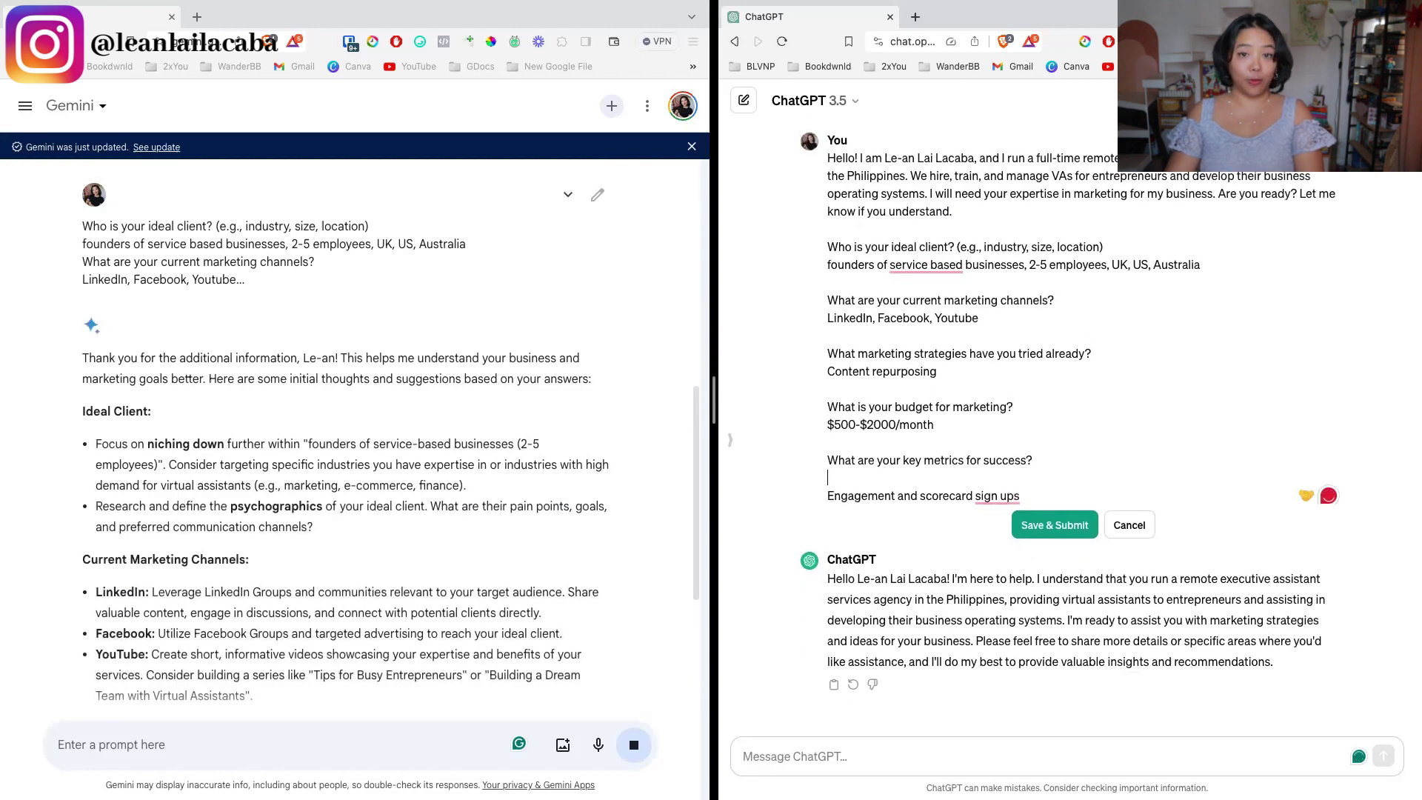
pyautogui.press('BackSpace')
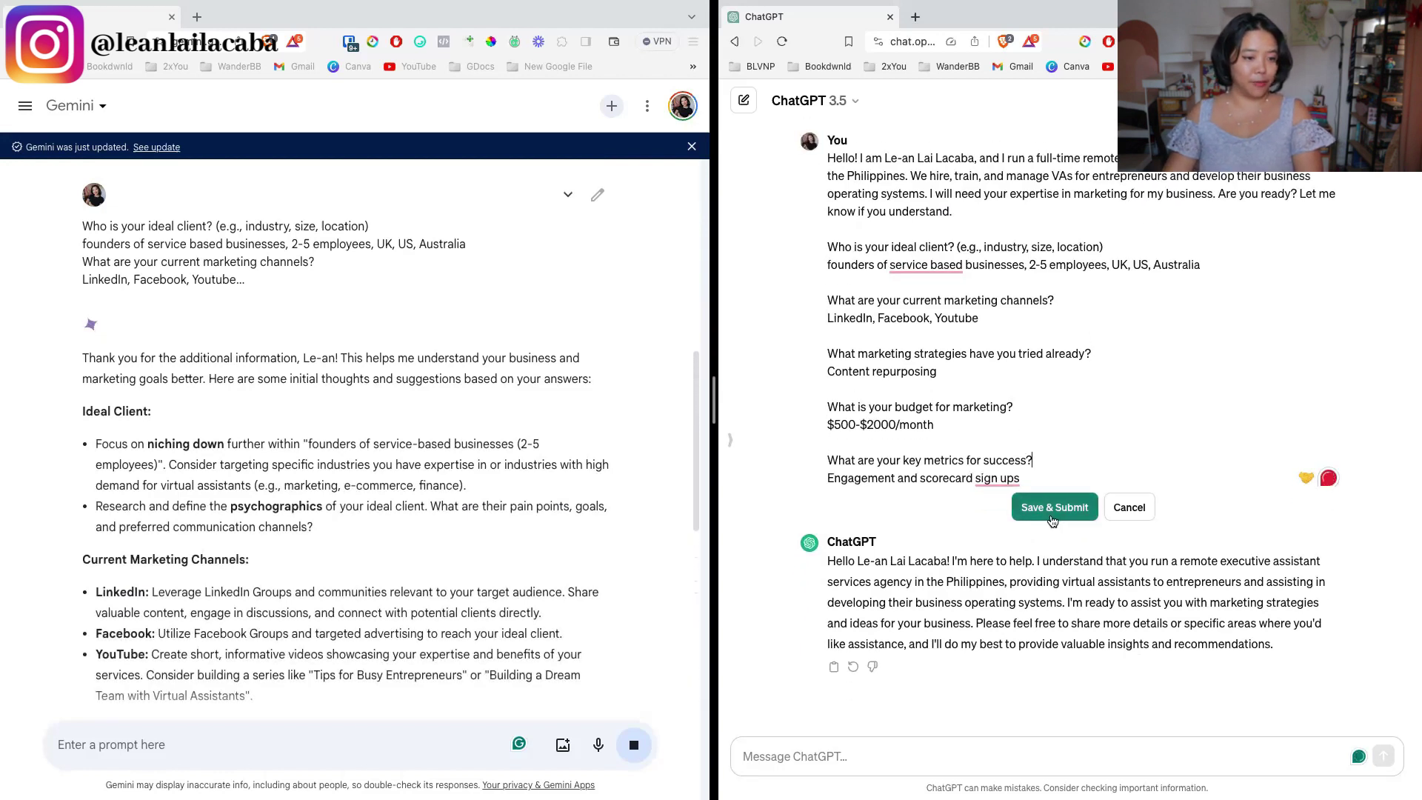
pyautogui.click(1052, 516)
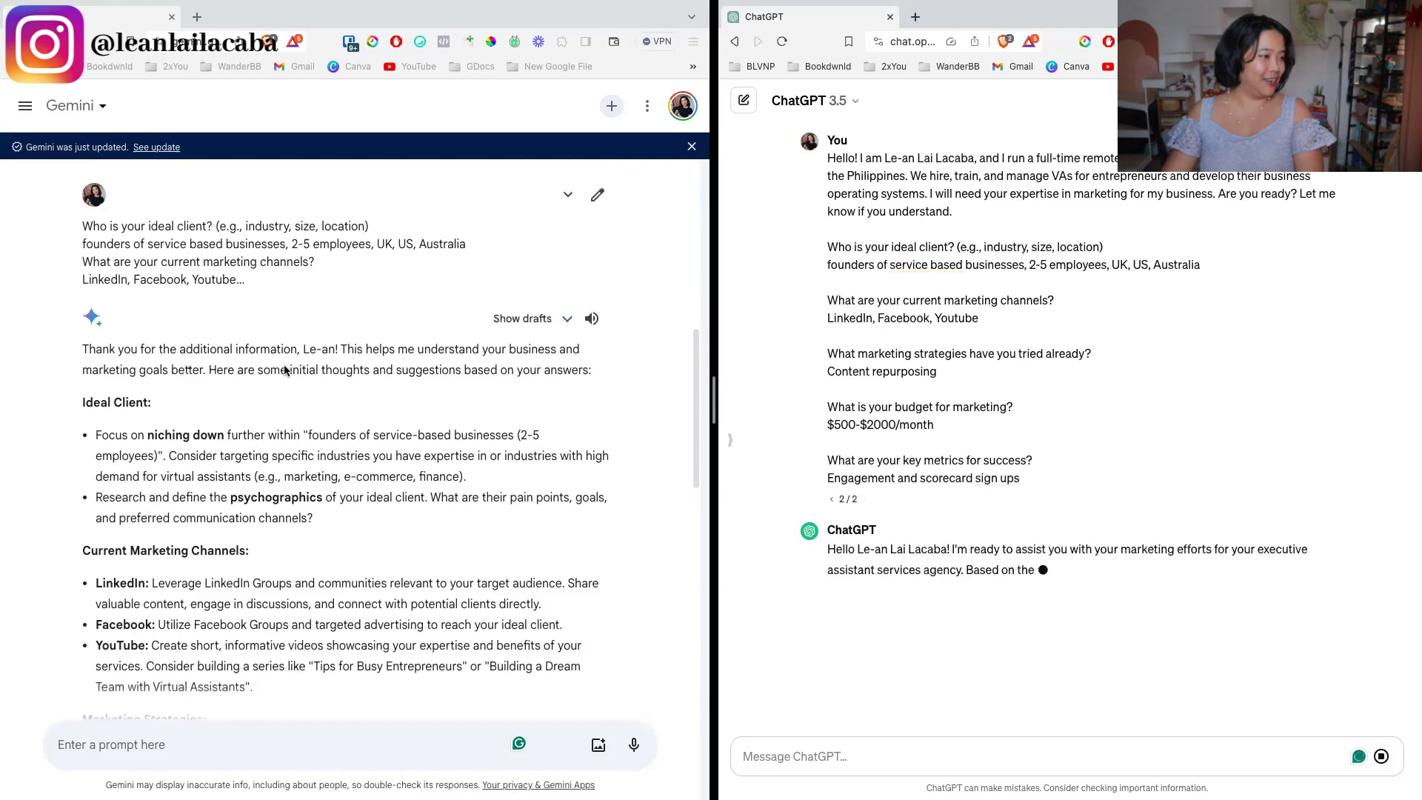
# - Ask both Gemini and ChatGPT to develop a marketing strategy for high social media engagement with a call to action to take the scorecard
pyautogui.scroll(-10, 457, 574)
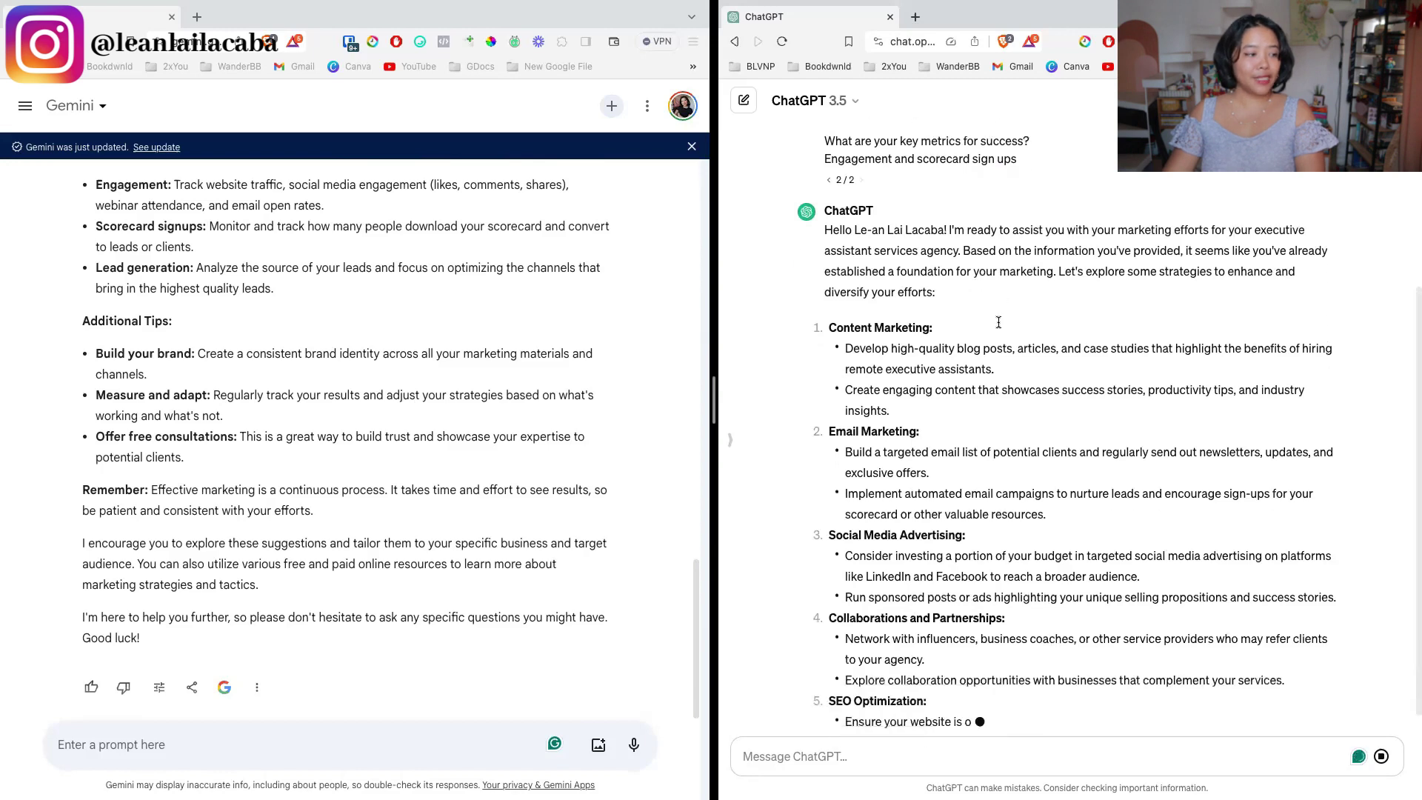
pyautogui.scroll(3, 199, 464)
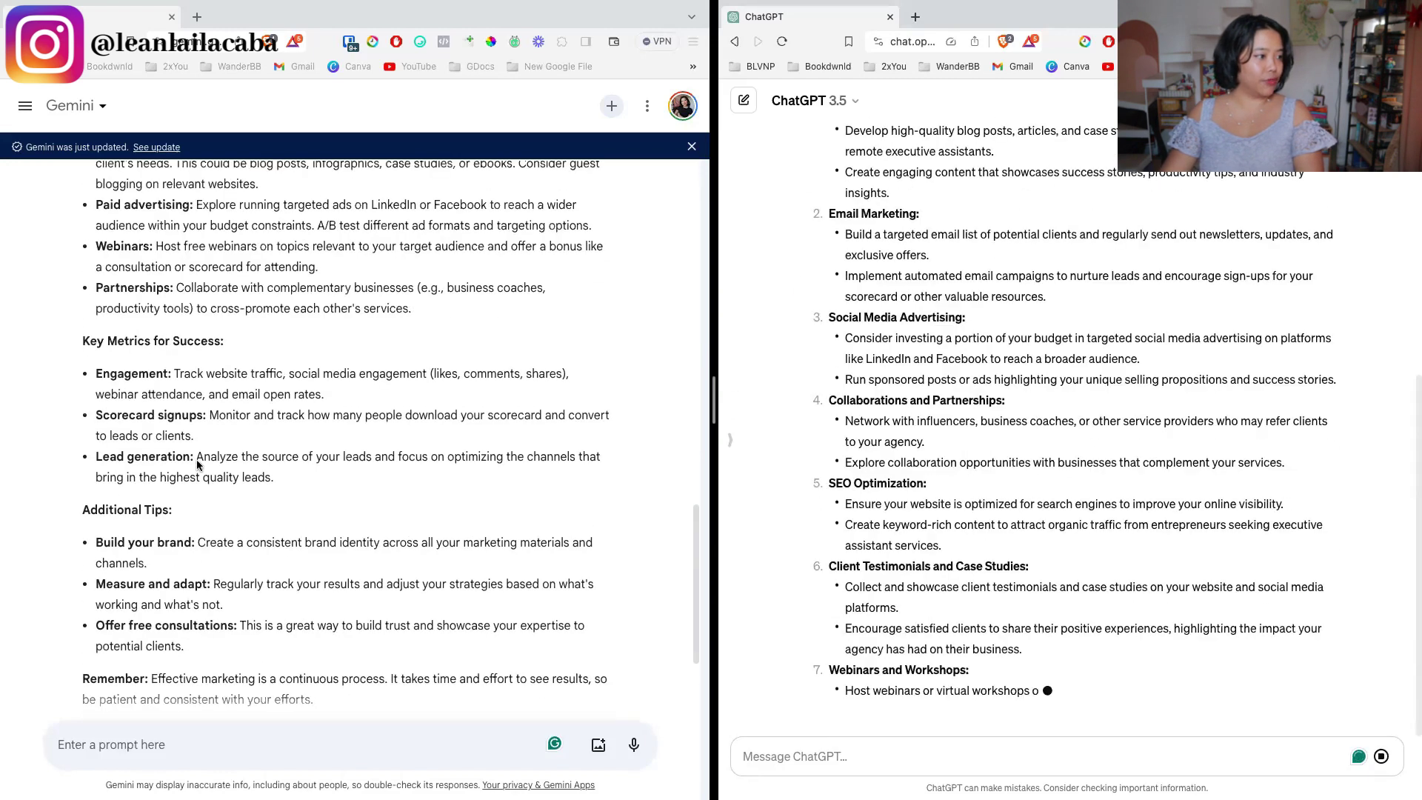
pyautogui.scroll(4, 197, 417)
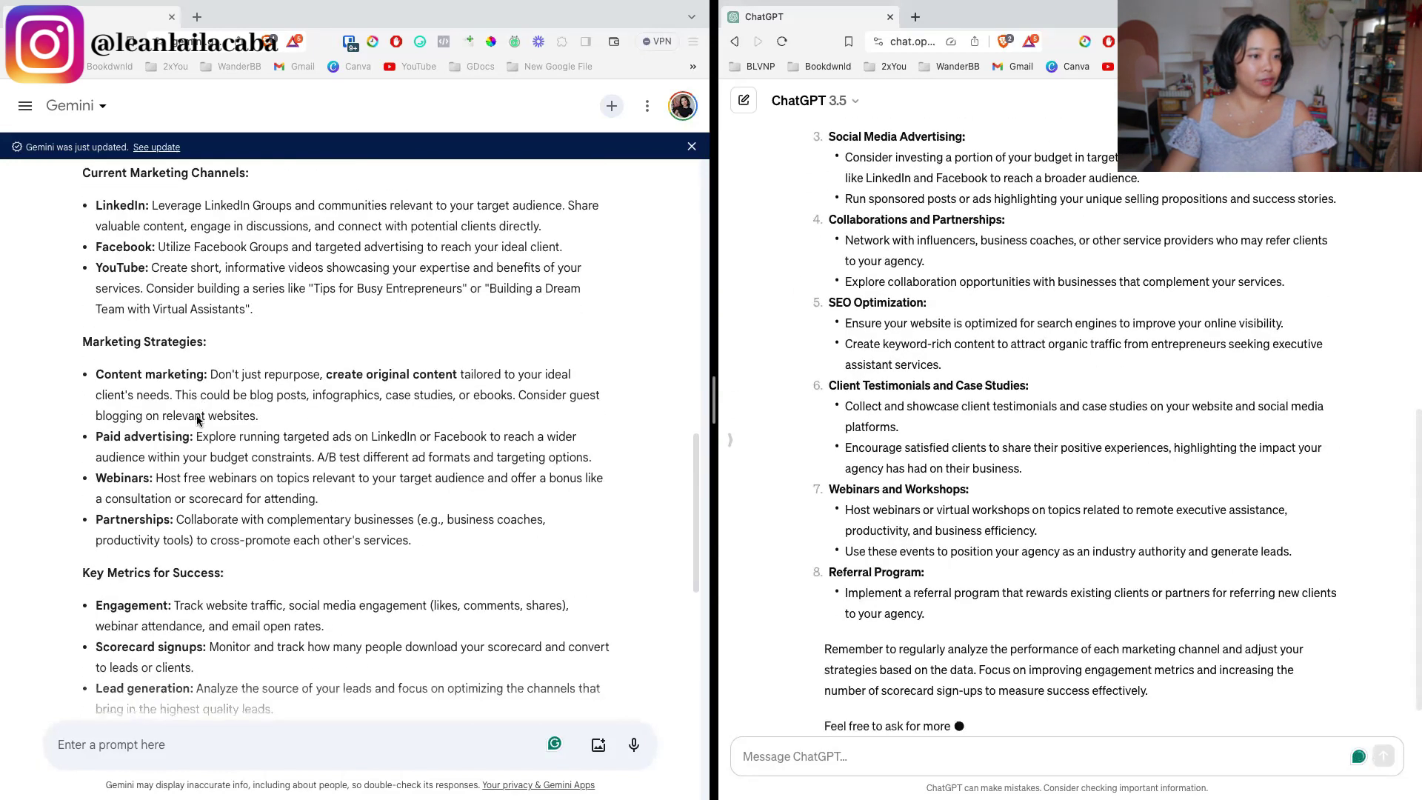
pyautogui.scroll(-7, 197, 415)
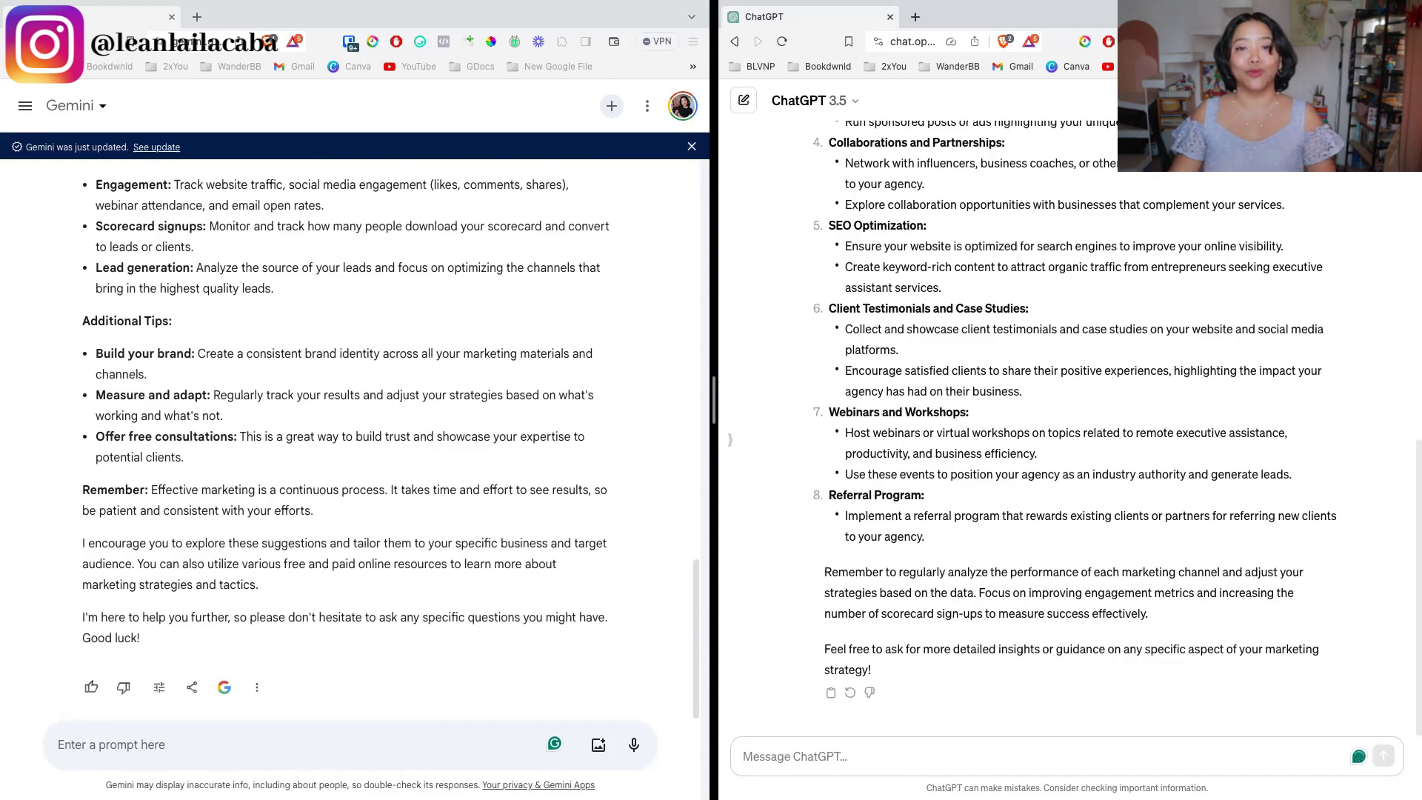
pyautogui.write('Can you develop a marketing strategy with the goal of high engagement for our social media platforms and a call to action for audiences to take our scorecard?')
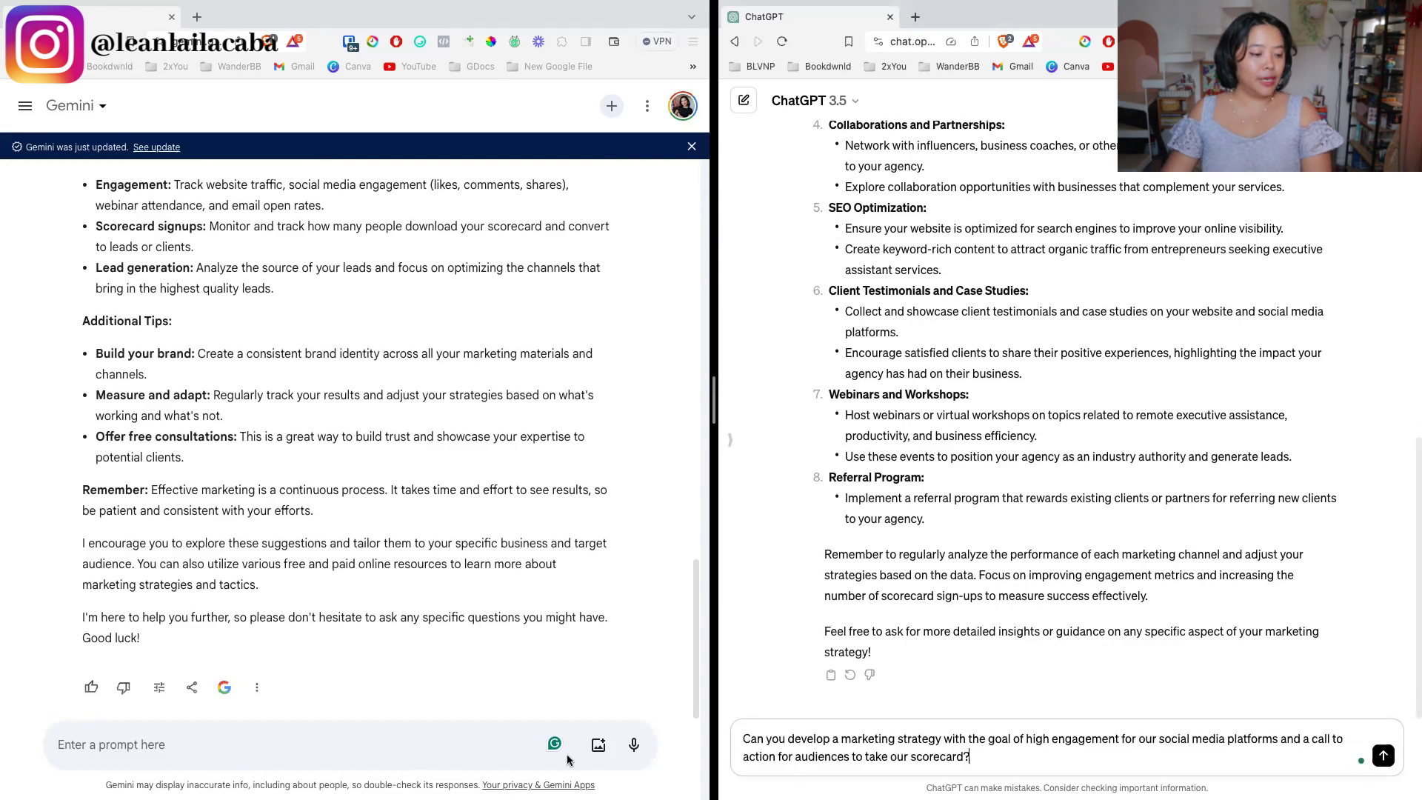
pyautogui.click(399, 742)
pyautogui.write('Can you develop a marketing strategy with the goal of high engagement for our social media platforms and a call to action for audiences to take our scorecard?')
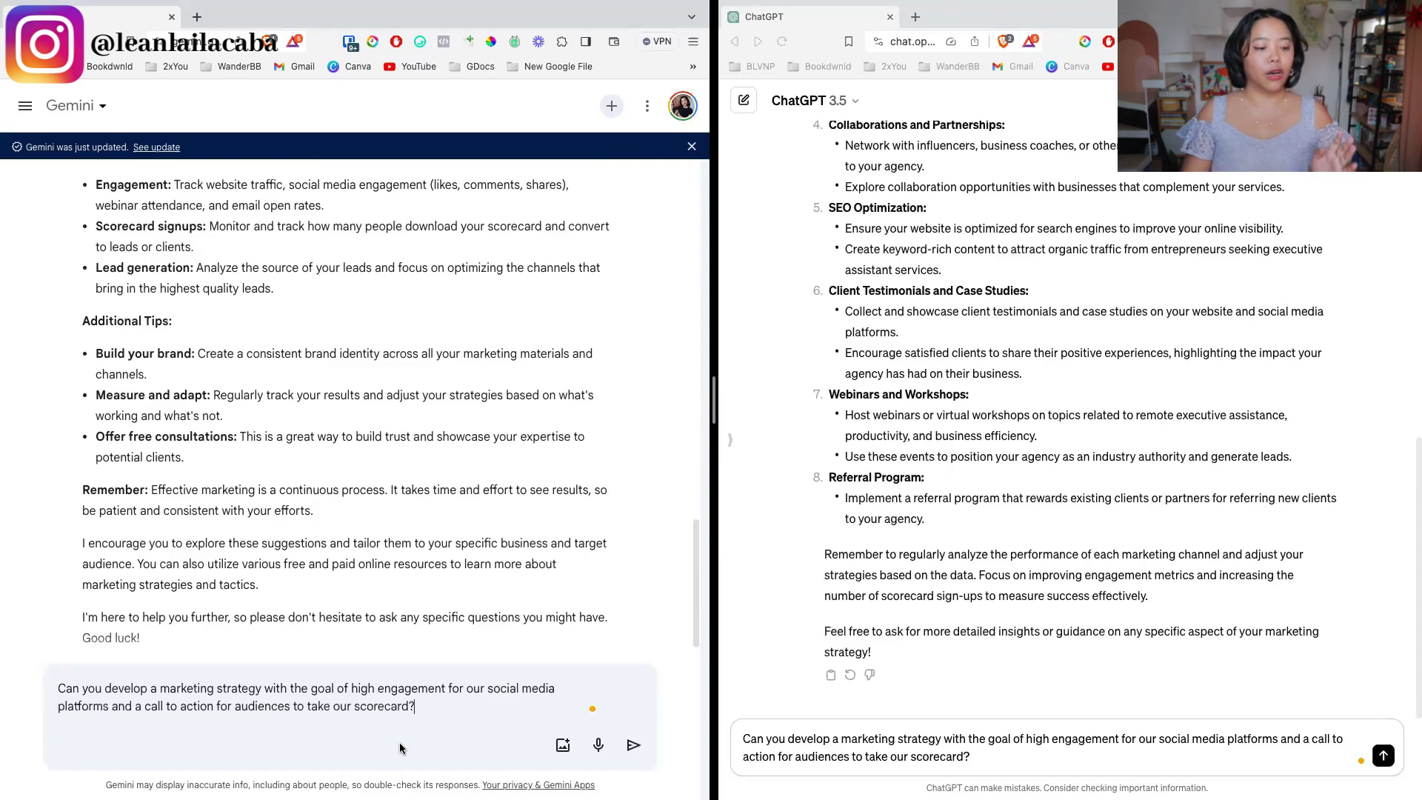
pyautogui.press('Return')
pyautogui.click(817, 755)
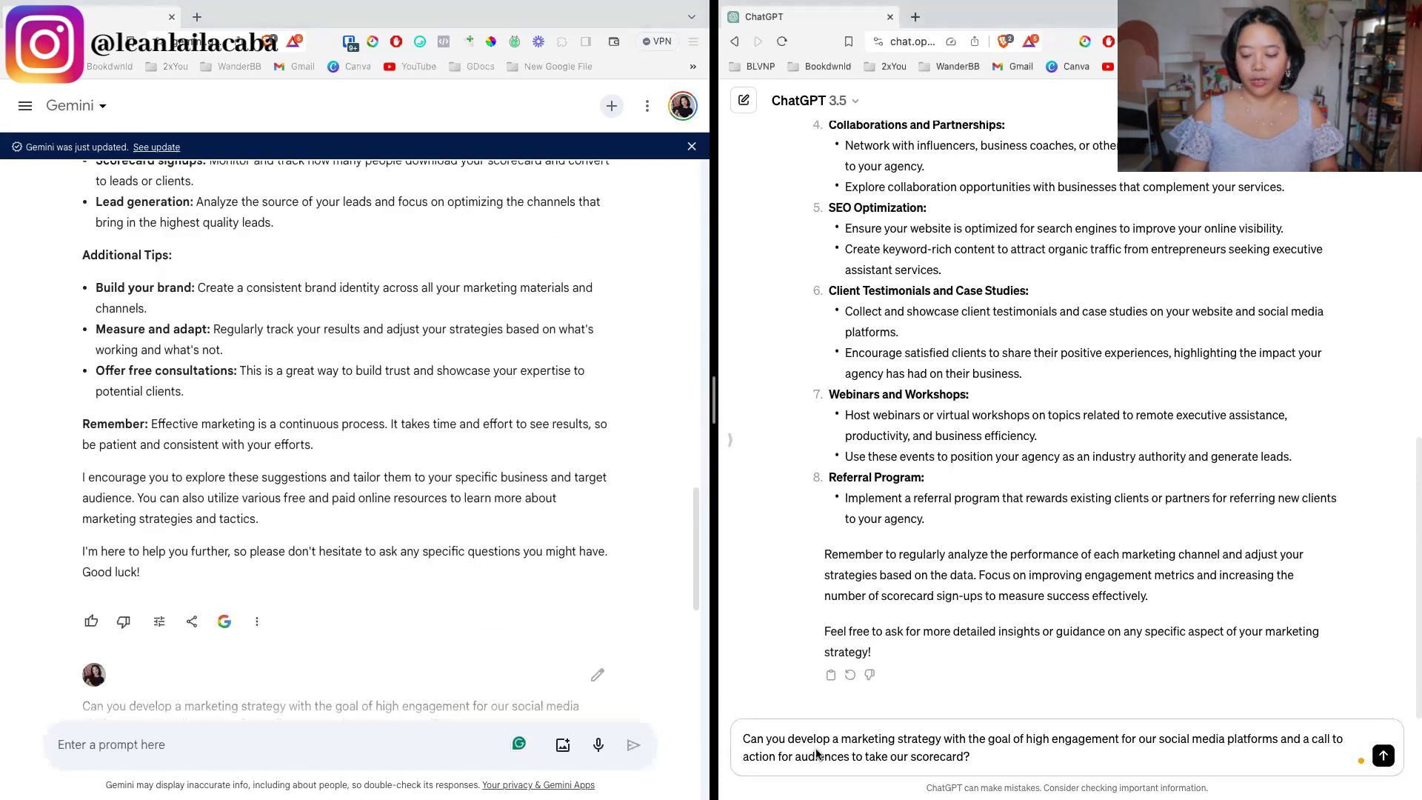
pyautogui.press('Return')
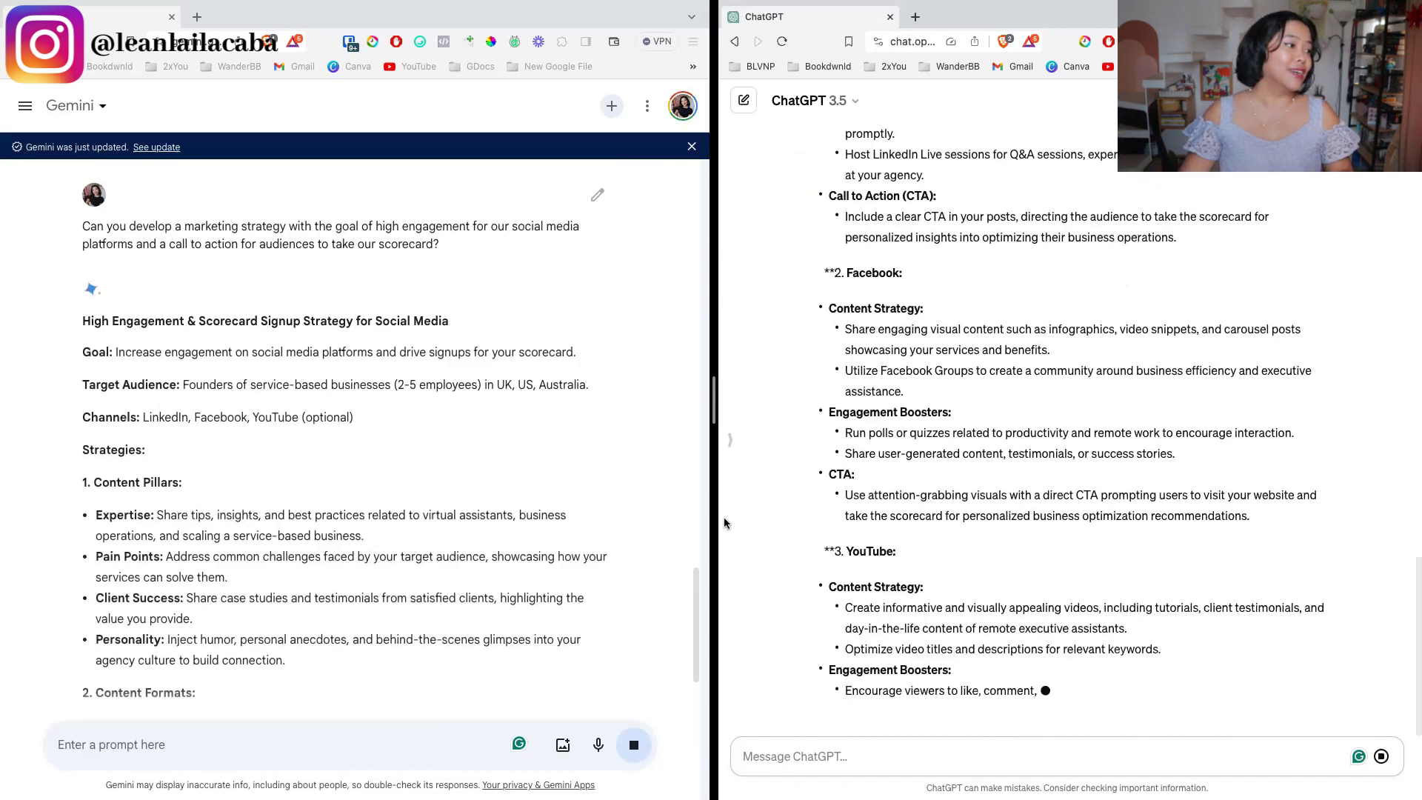
# - Examine ChatGPT's platform-by-platform strategy and Gemini's strategy, from its content pillars through the additional tips, to compare the two responses
pyautogui.scroll(2, 920, 434)
pyautogui.scroll(4, 920, 435)
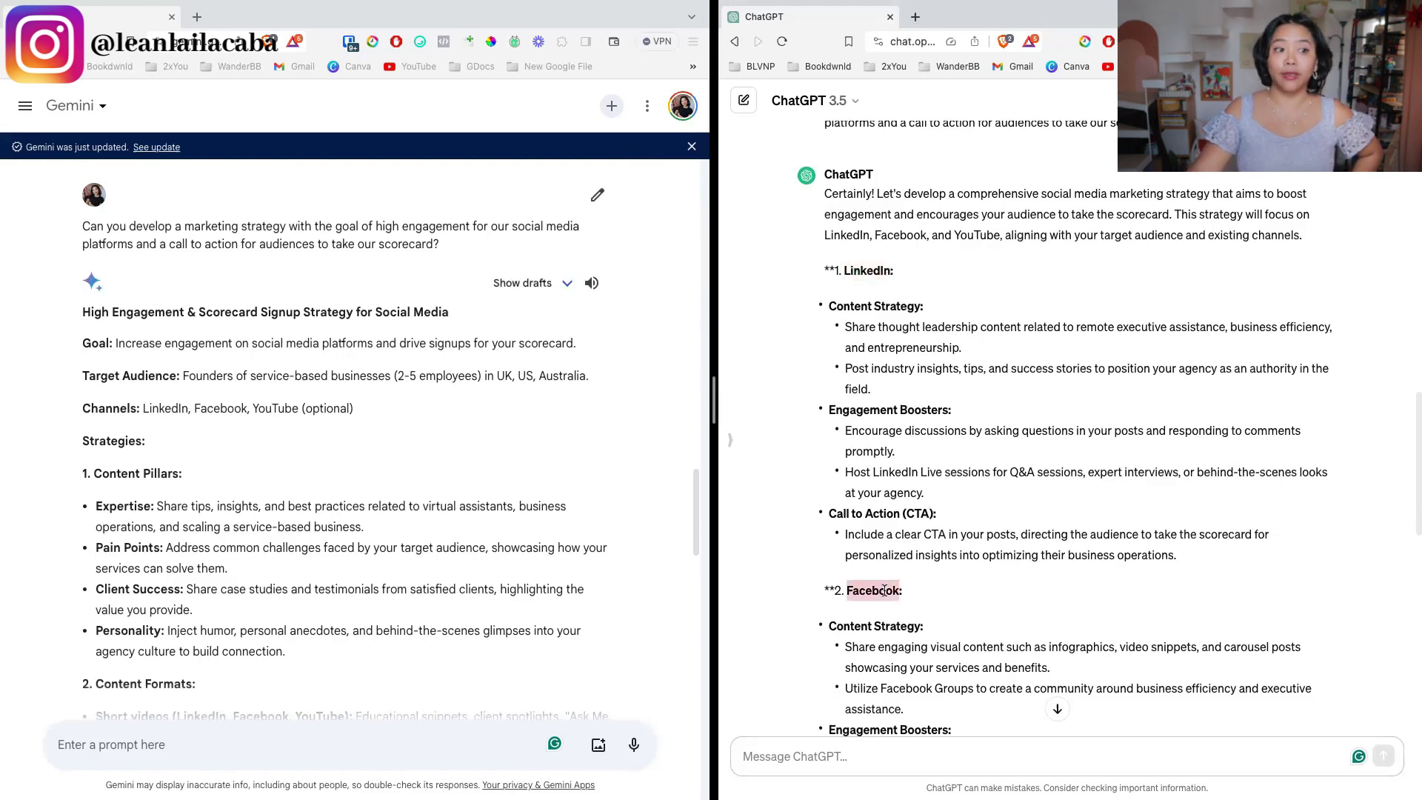
pyautogui.scroll(-7, 885, 590)
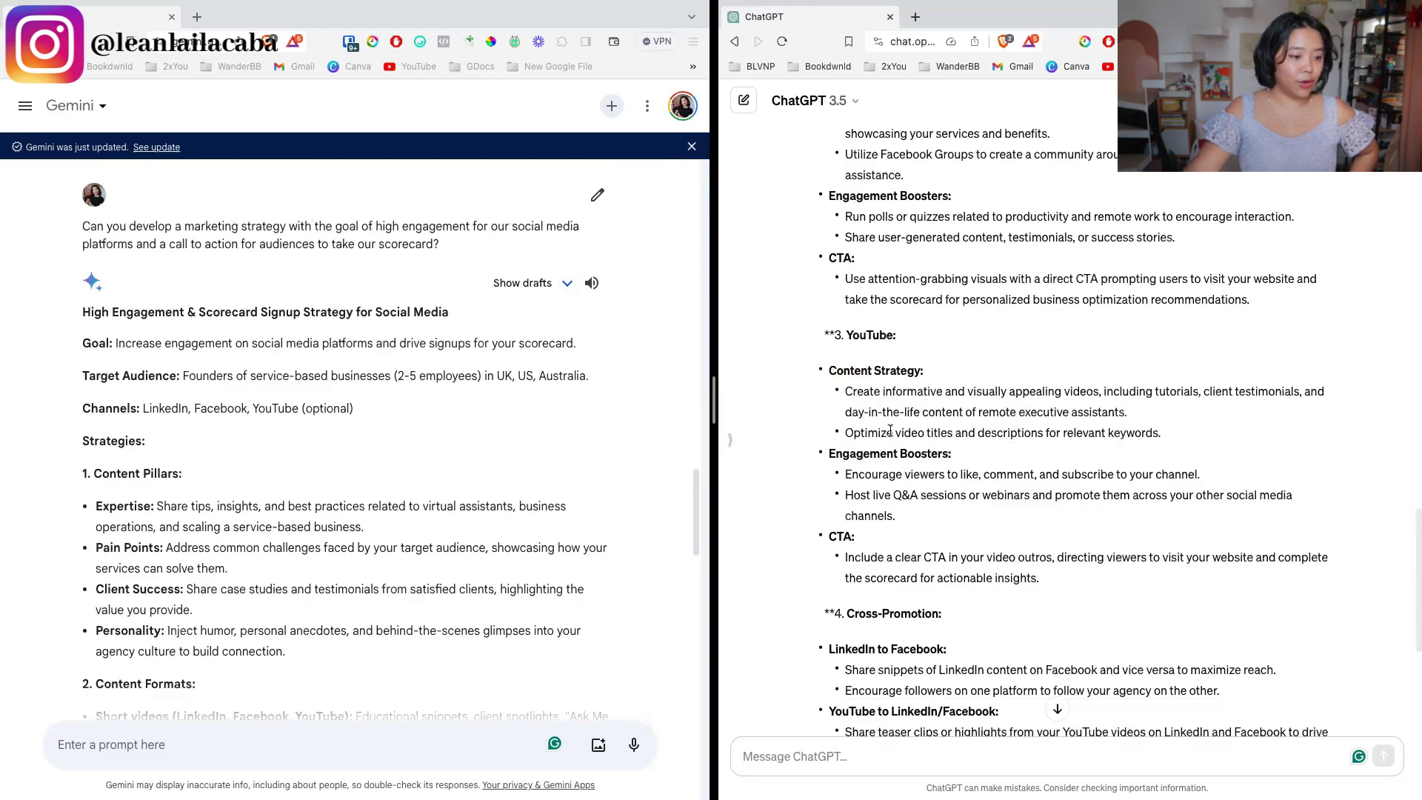
pyautogui.scroll(-5, 891, 600)
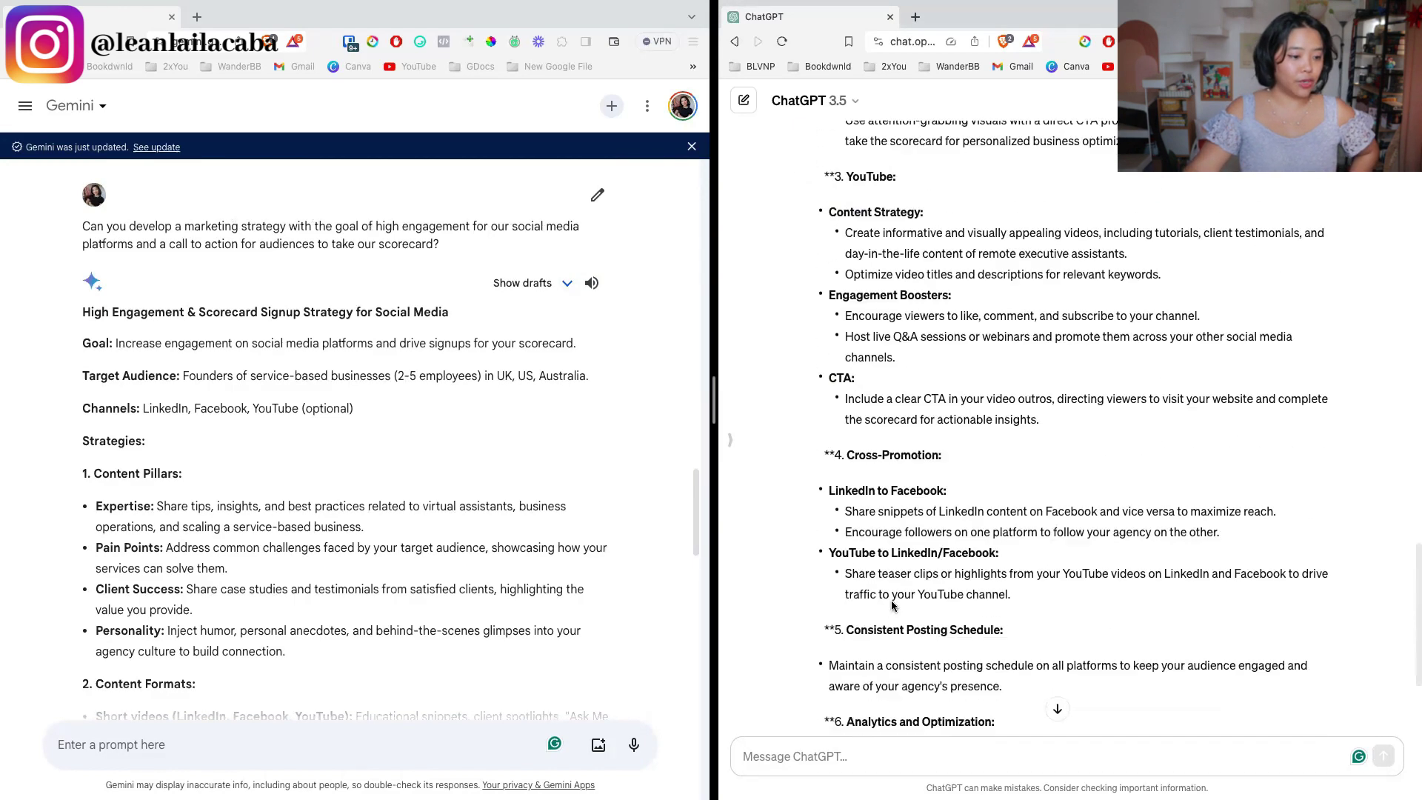
pyautogui.click(120, 317)
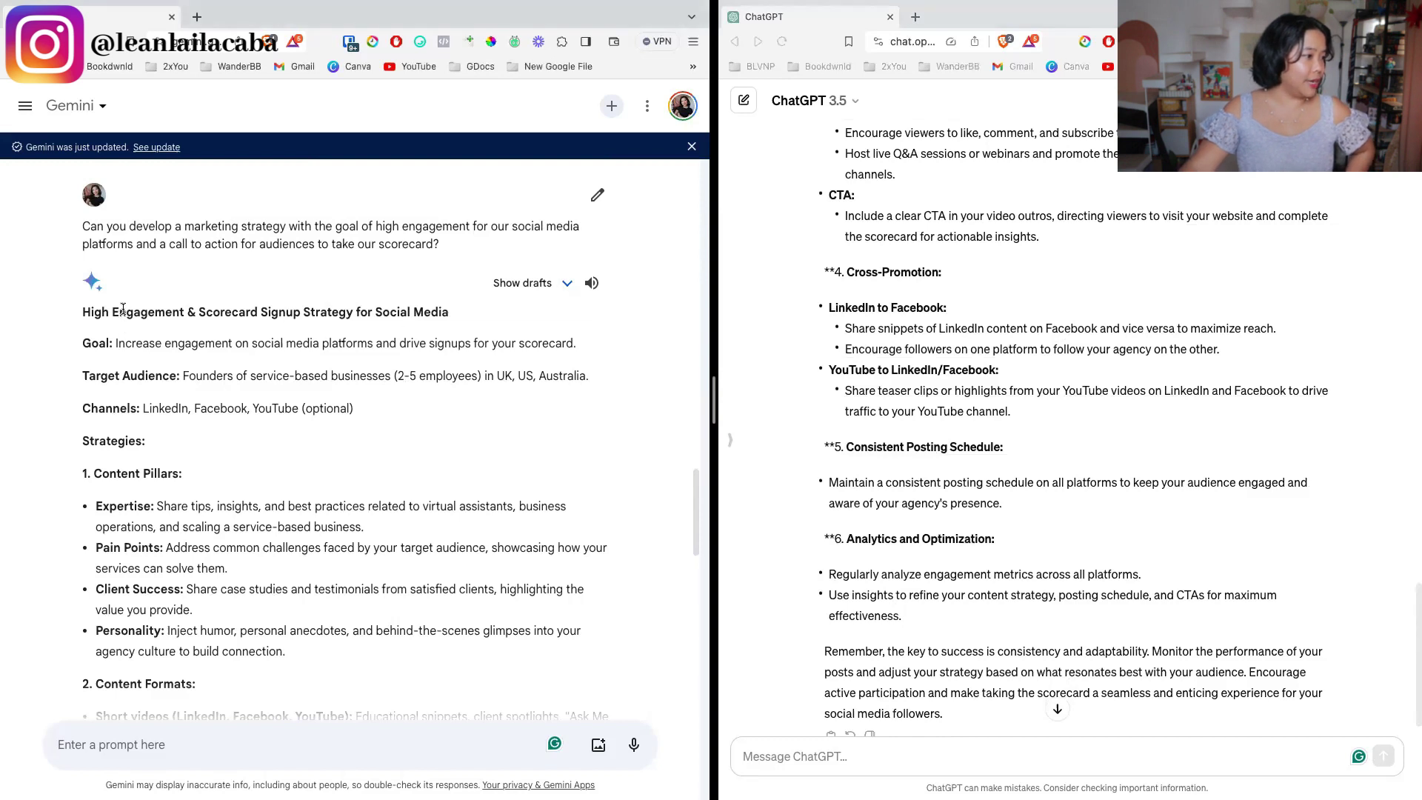
pyautogui.moveTo(123, 317); pyautogui.dragTo(393, 326)
pyautogui.click(384, 440)
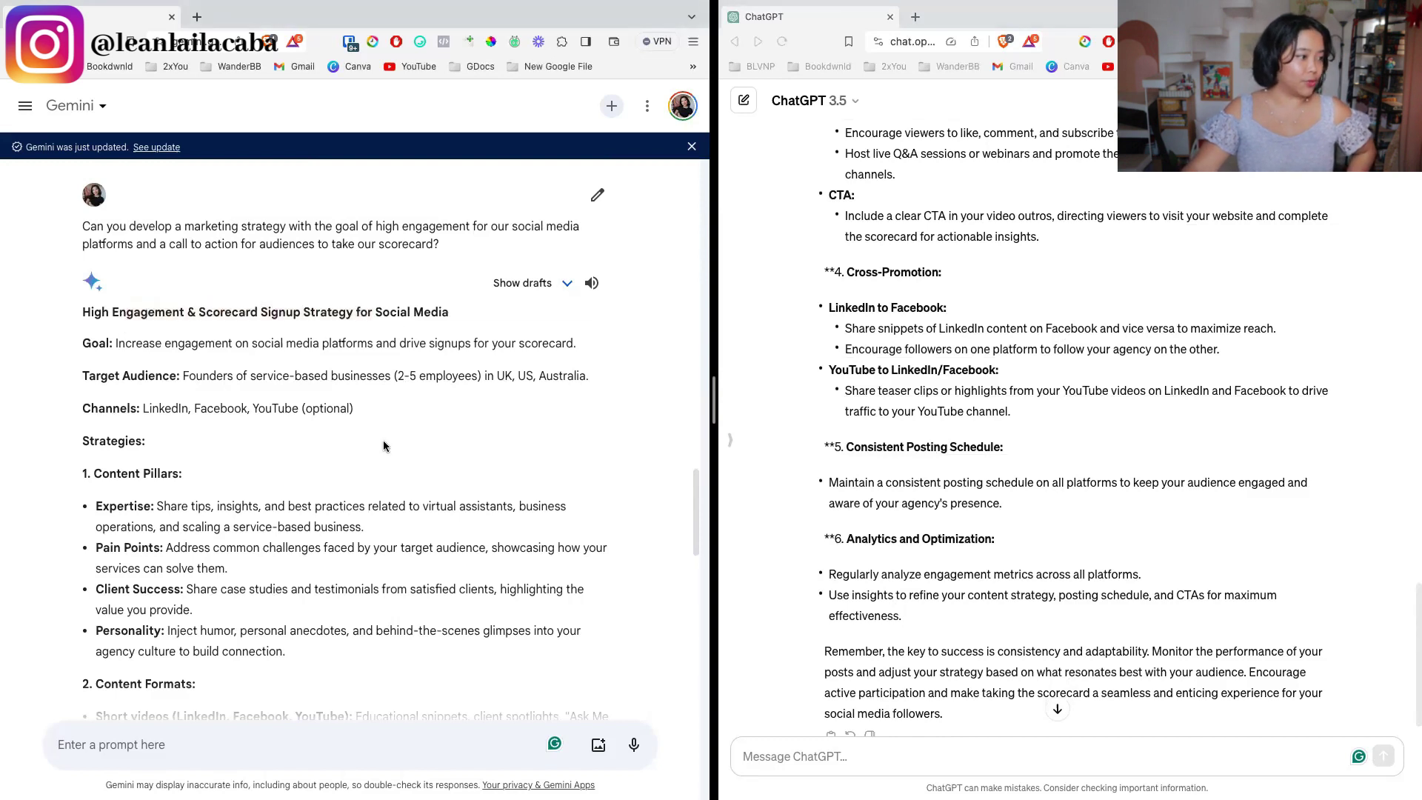
pyautogui.scroll(-3, 383, 442)
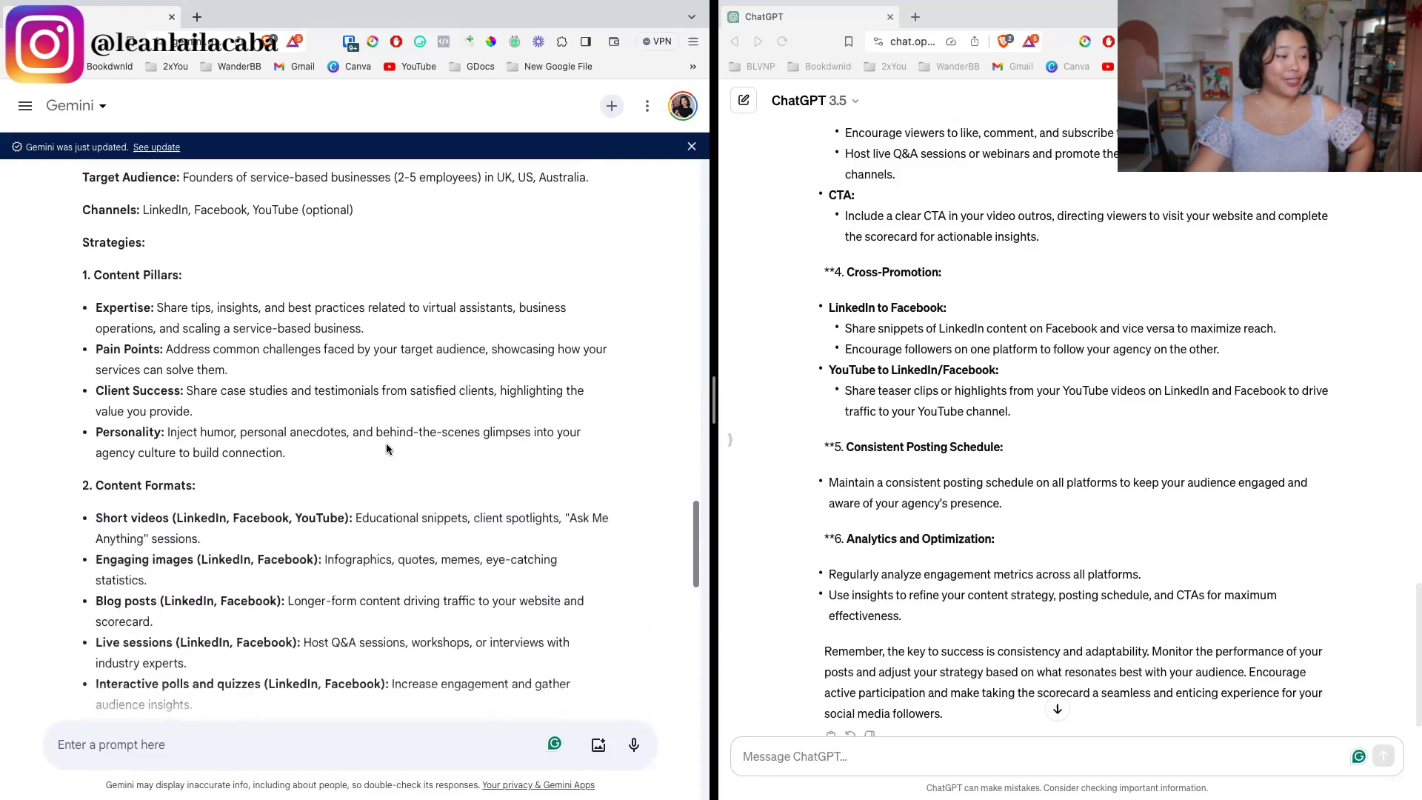
pyautogui.scroll(-2, 386, 449)
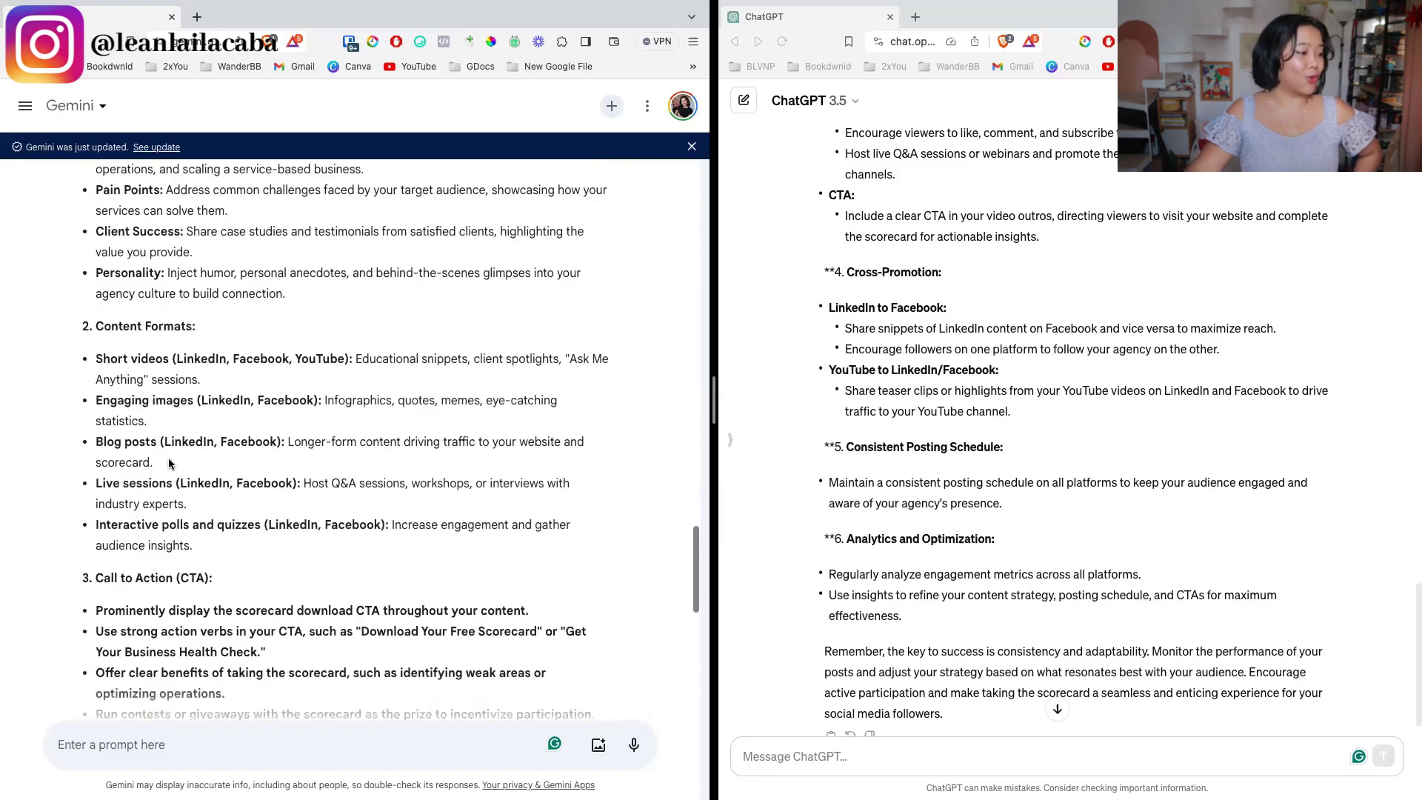
pyautogui.scroll(-1, 288, 463)
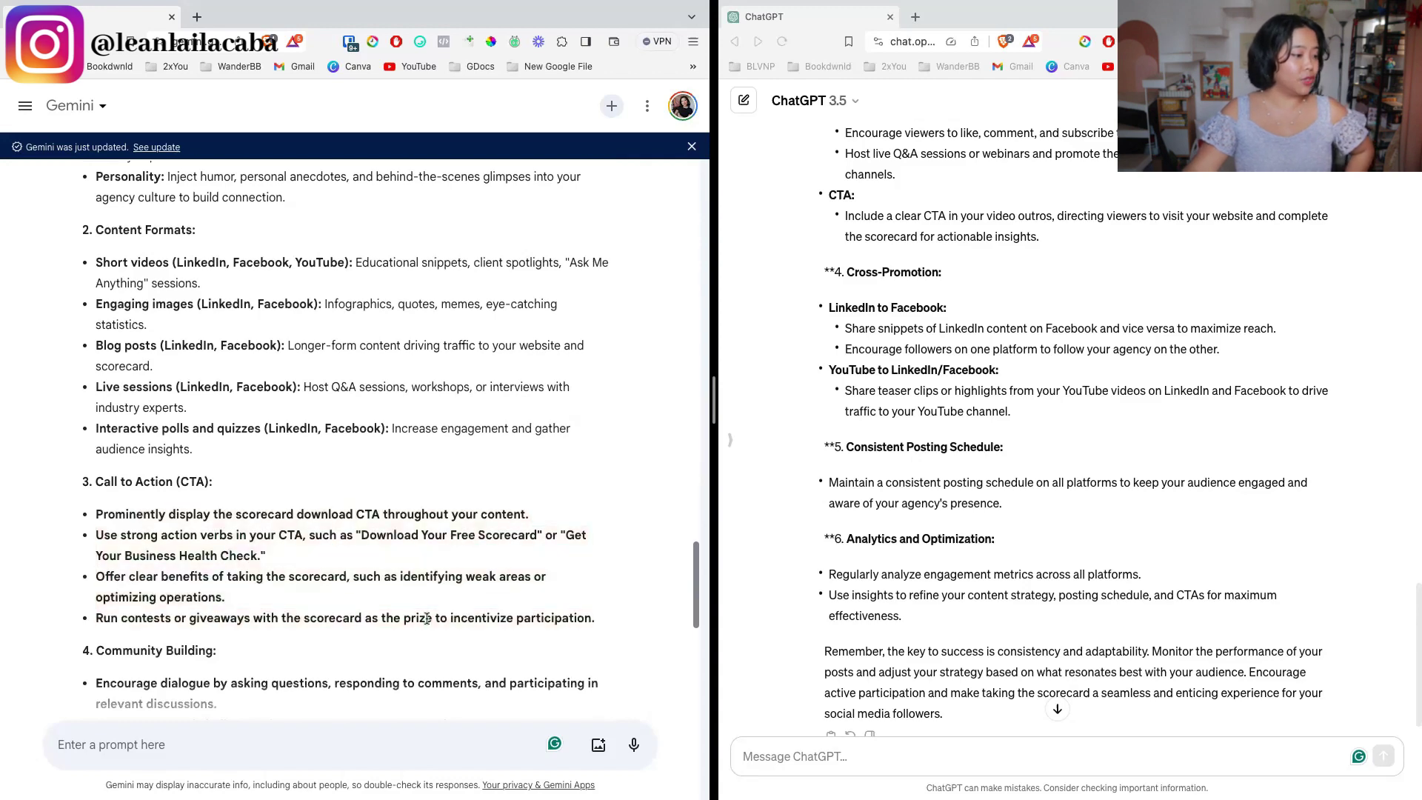
pyautogui.scroll(-4, 425, 619)
pyautogui.scroll(-3, 305, 519)
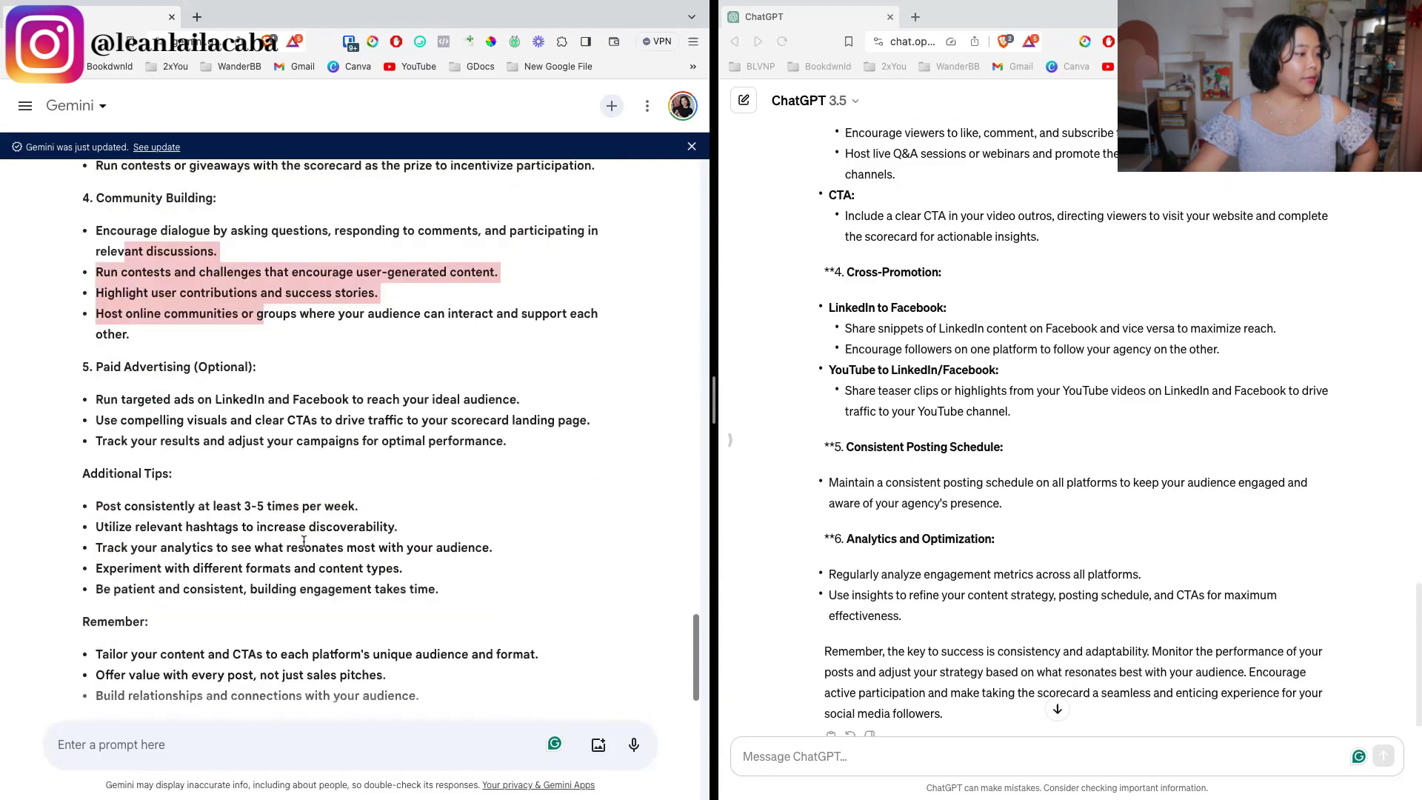
# - Review the additional tips and reminders closing Gemini's strategy against the final analytics section and closing paragraph of ChatGPT's strategy
pyautogui.scroll(-2, 300, 533)
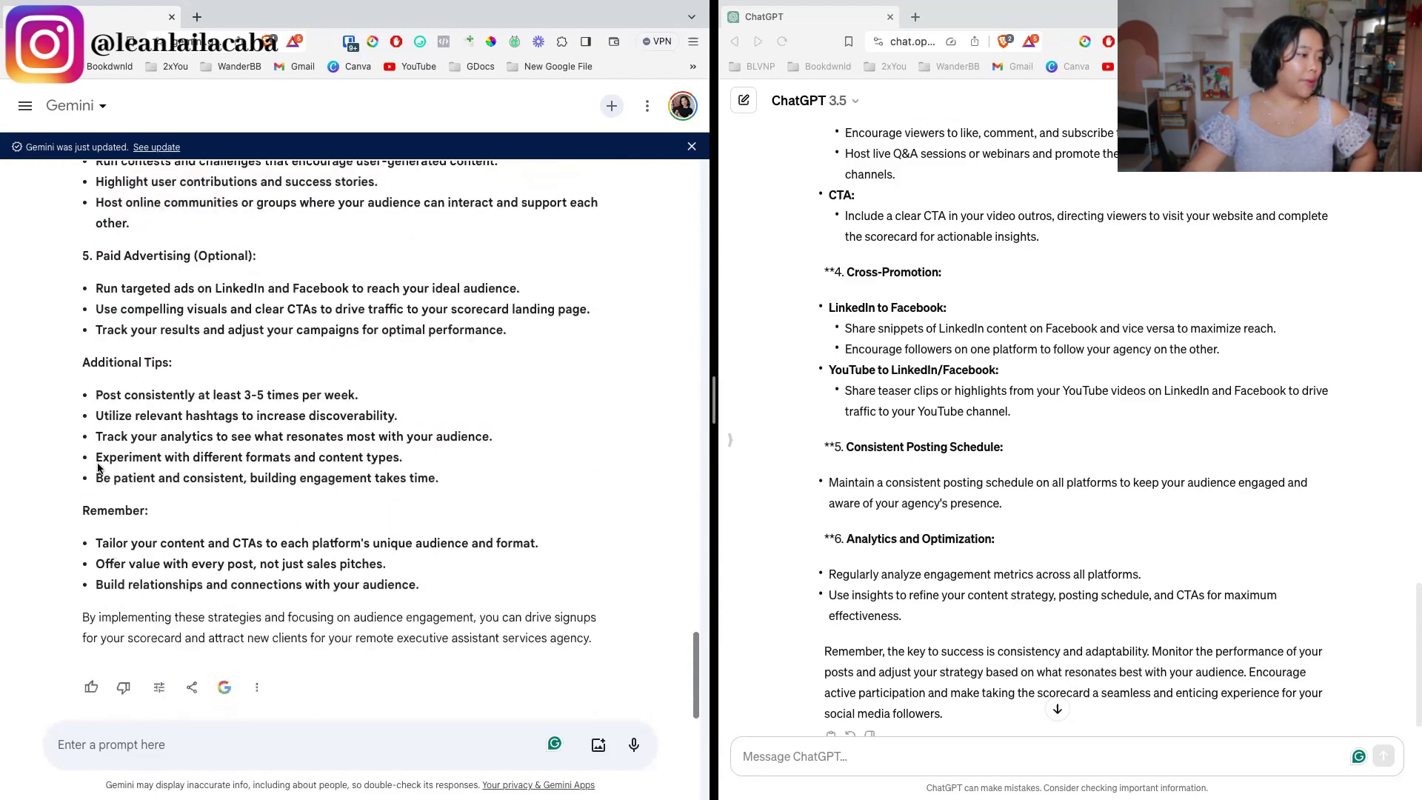
pyautogui.moveTo(77, 362); pyautogui.dragTo(474, 592)
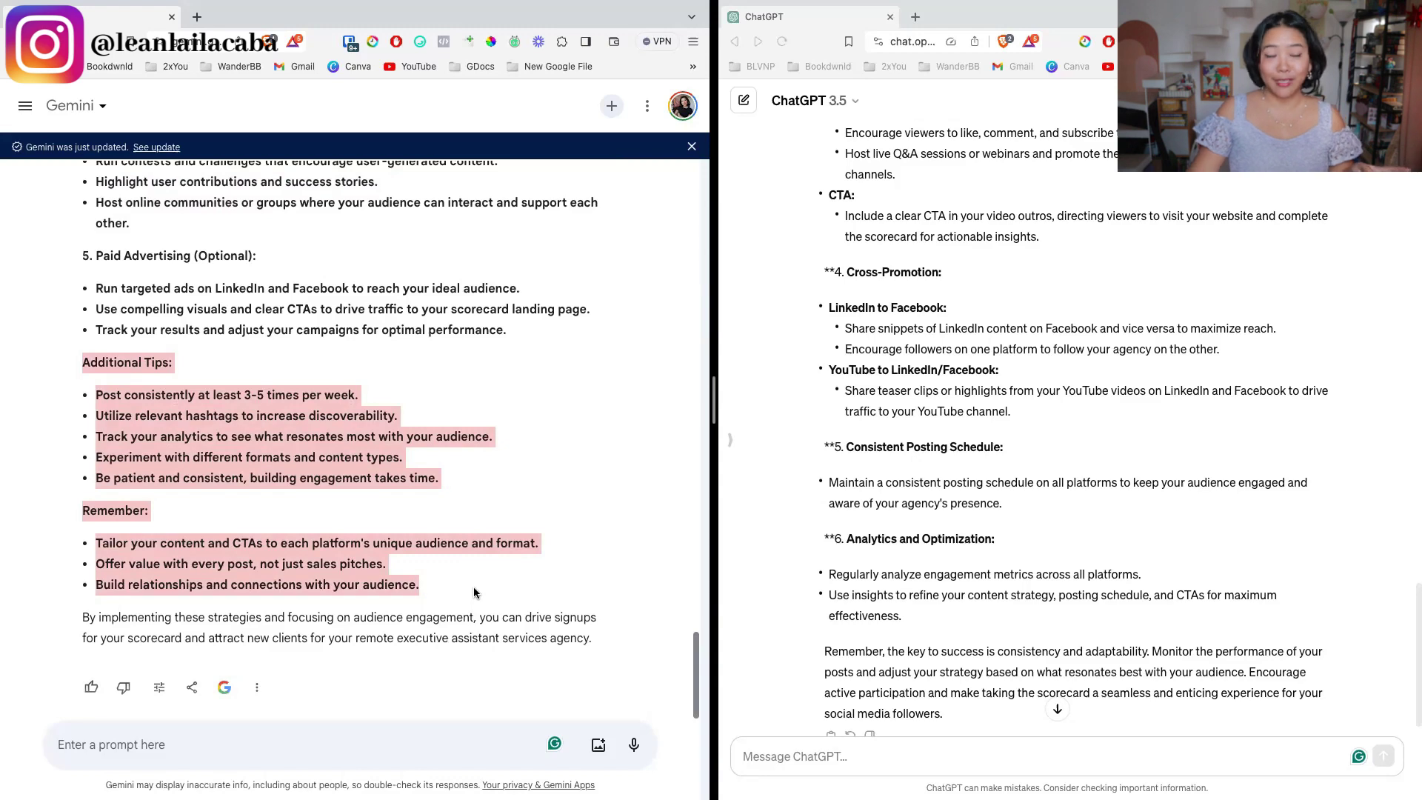
pyautogui.scroll(-2, 883, 544)
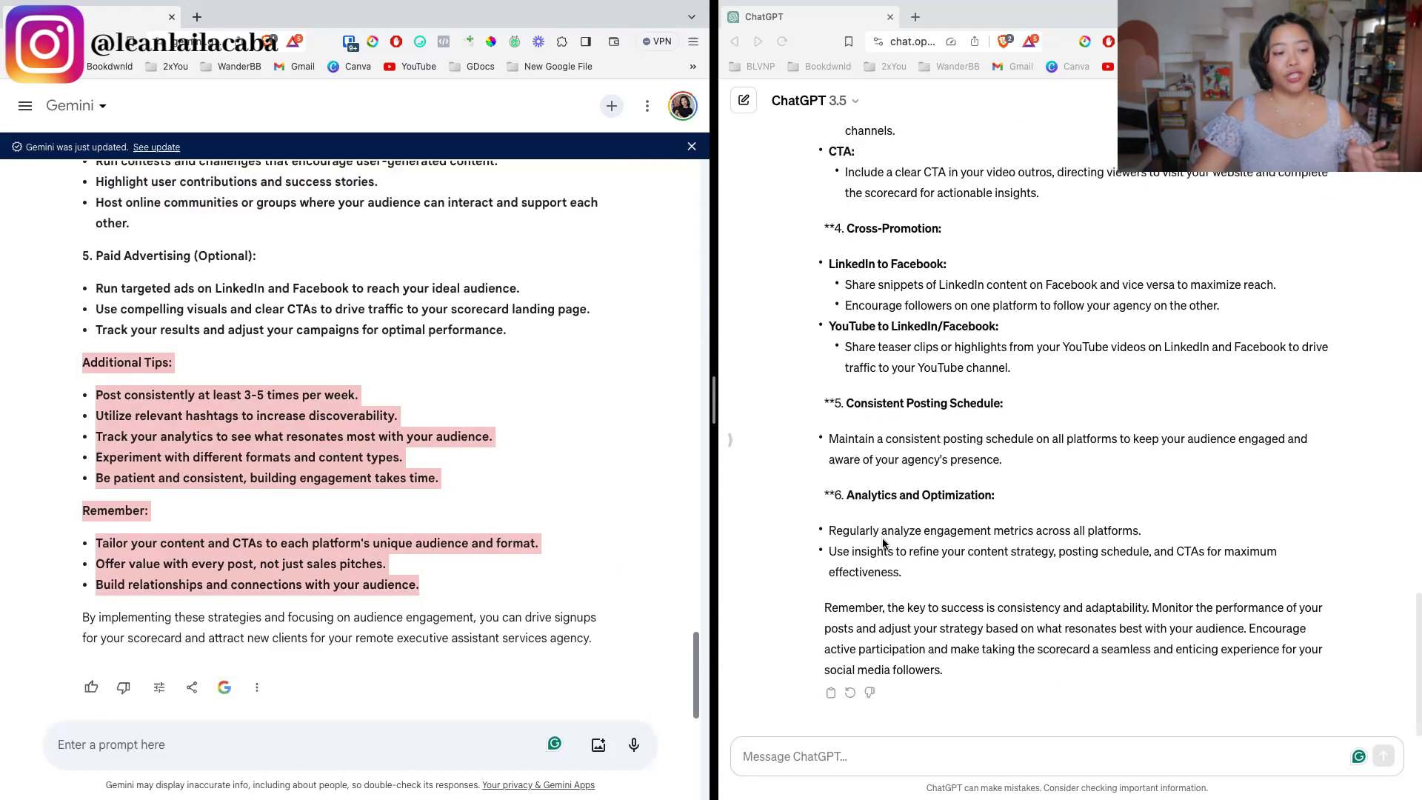
pyautogui.click(883, 544)
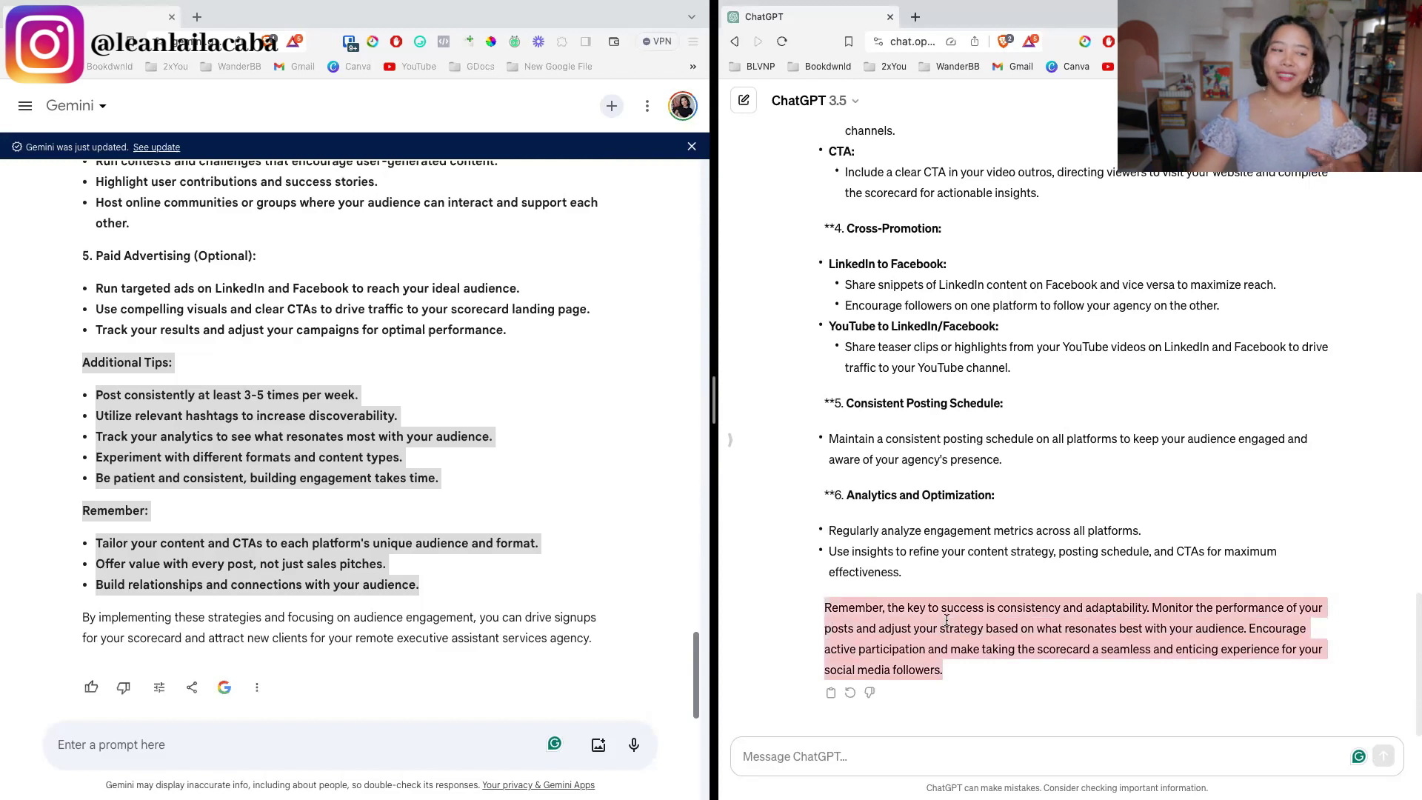
pyautogui.click(317, 531)
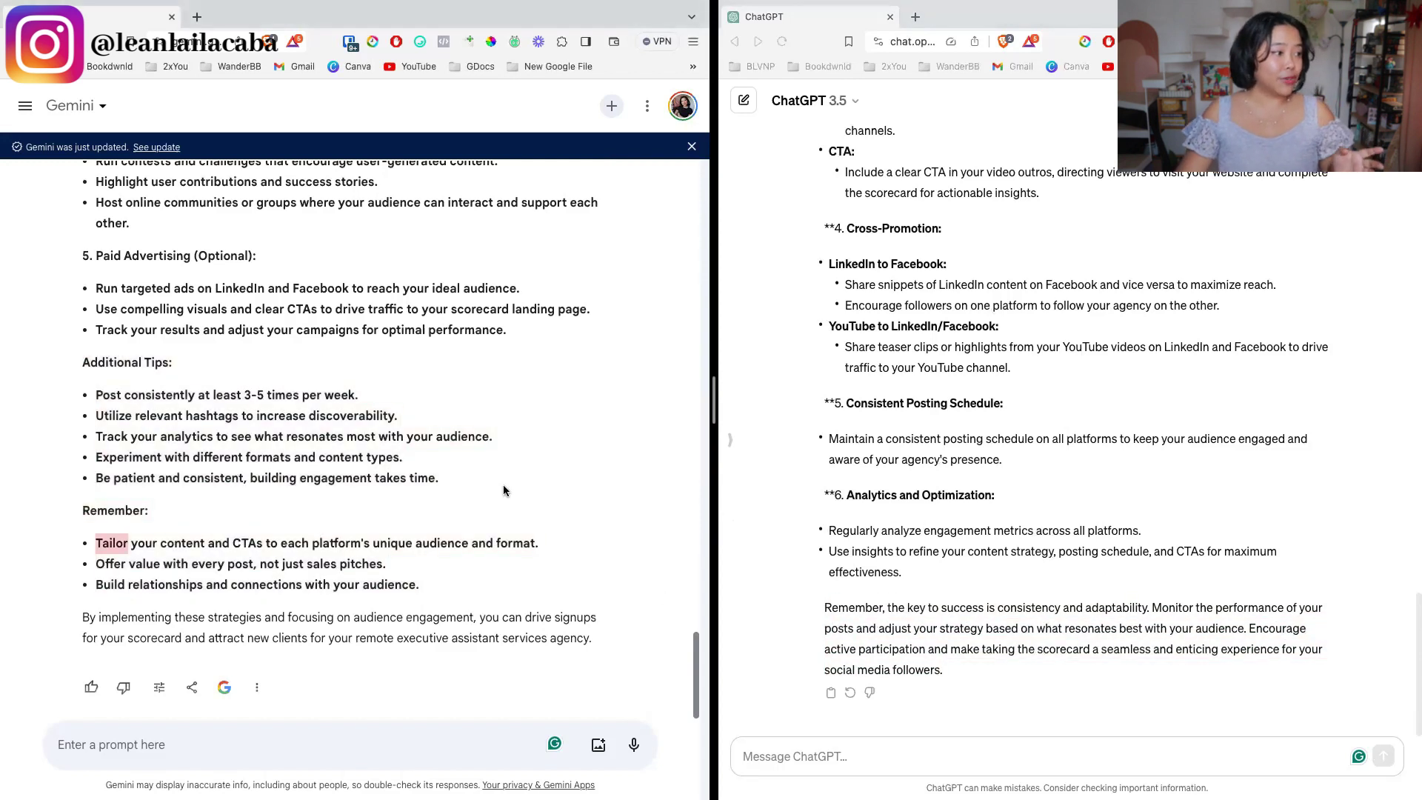
pyautogui.click(456, 477)
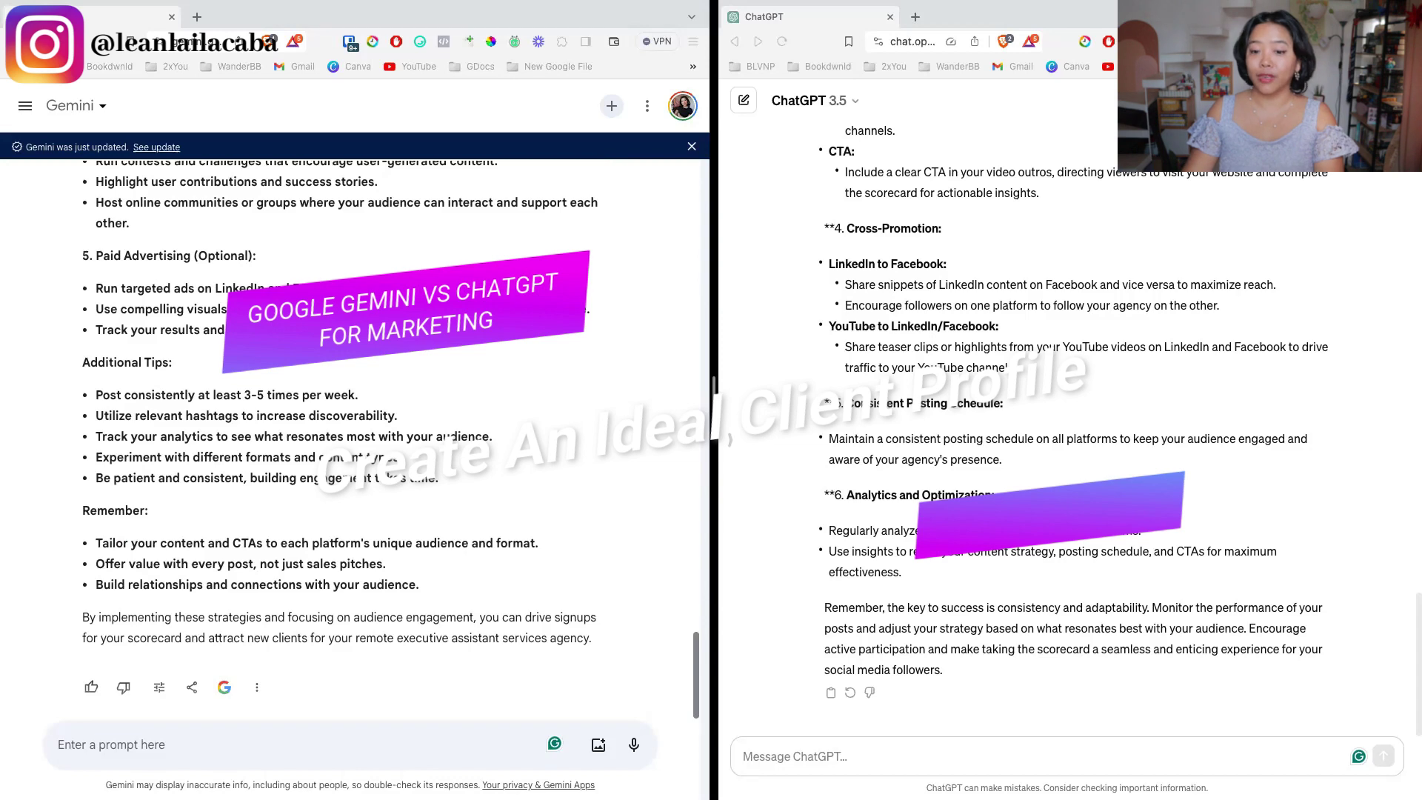
# - Ask both ChatGPT and Gemini to create the ideal client profile based on the strategy and what the business does
pyautogui.click(846, 753)
pyautogui.write('Based on the strategy and what we do as a business, can you create the ideal client profile?')
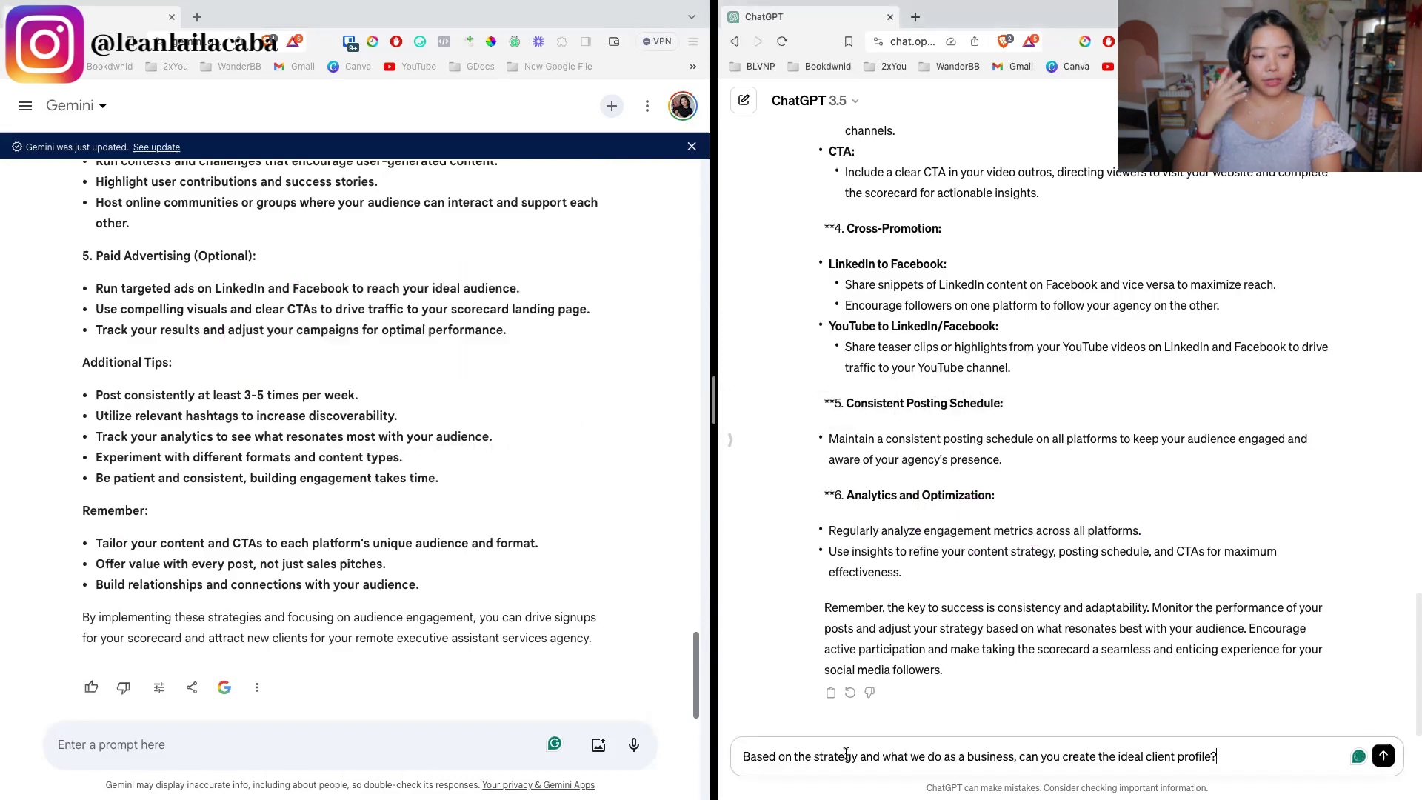
pyautogui.press('Return')
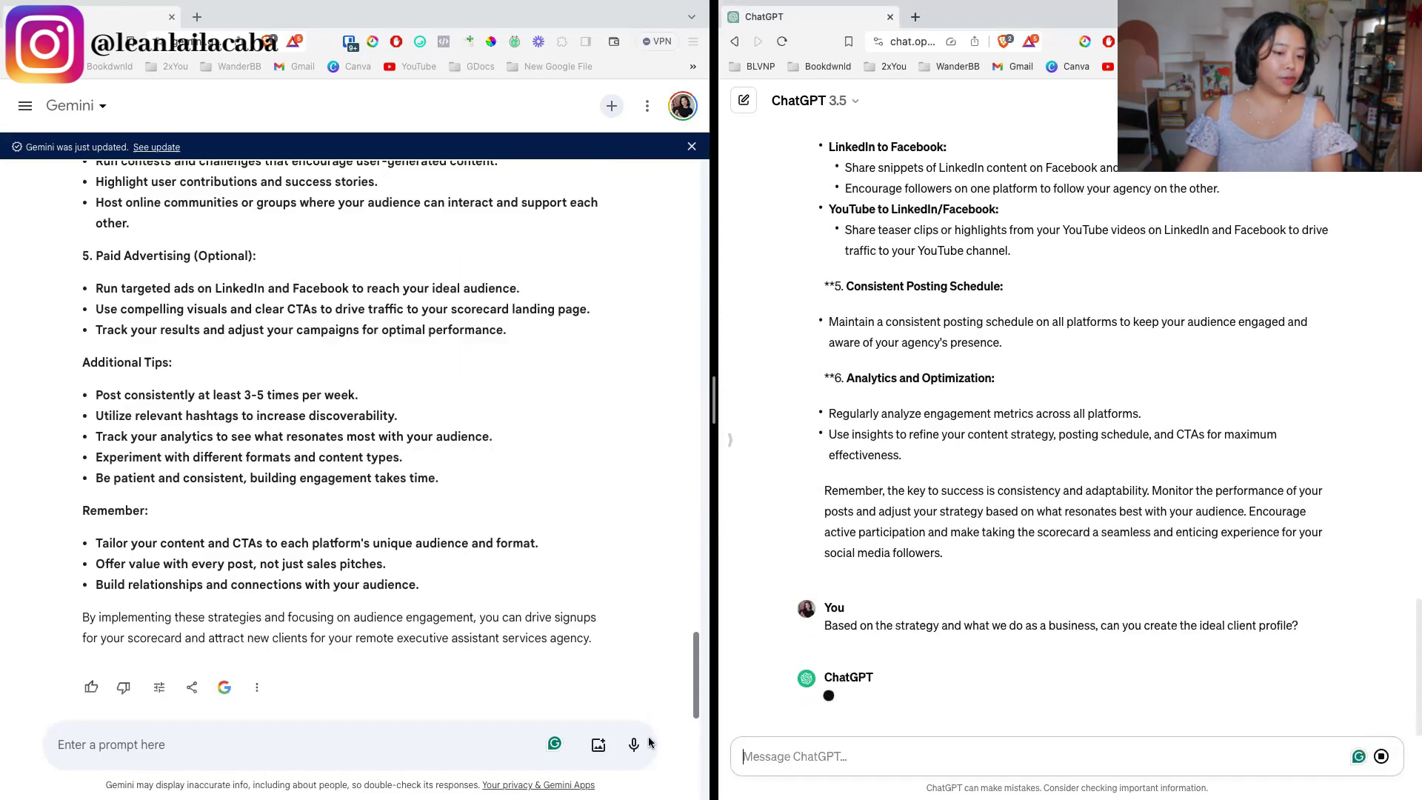
pyautogui.click(385, 743)
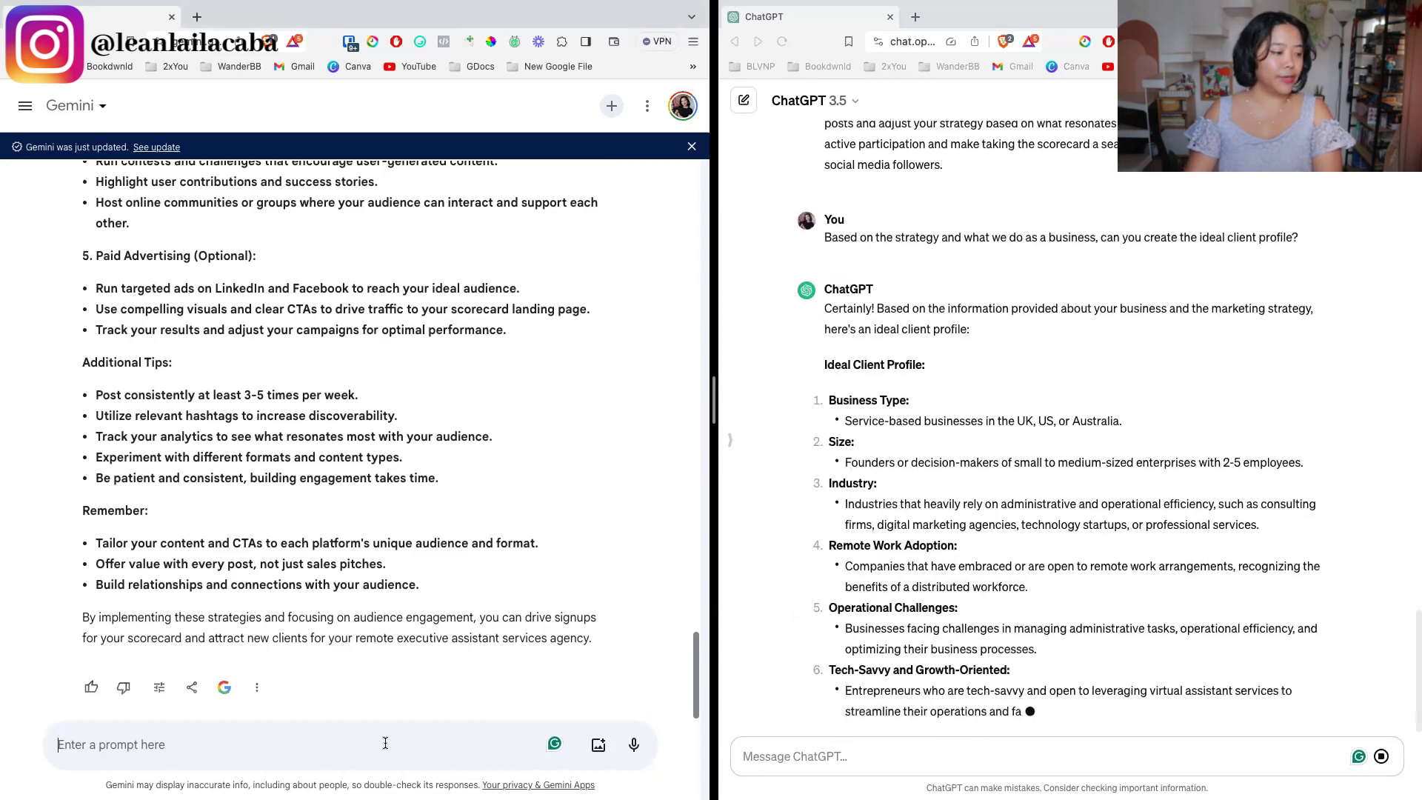
pyautogui.write('Based on the strategy and what we do as a business, can you create the ideal client profile?')
pyautogui.press('Return')
pyautogui.scroll(3, 1012, 464)
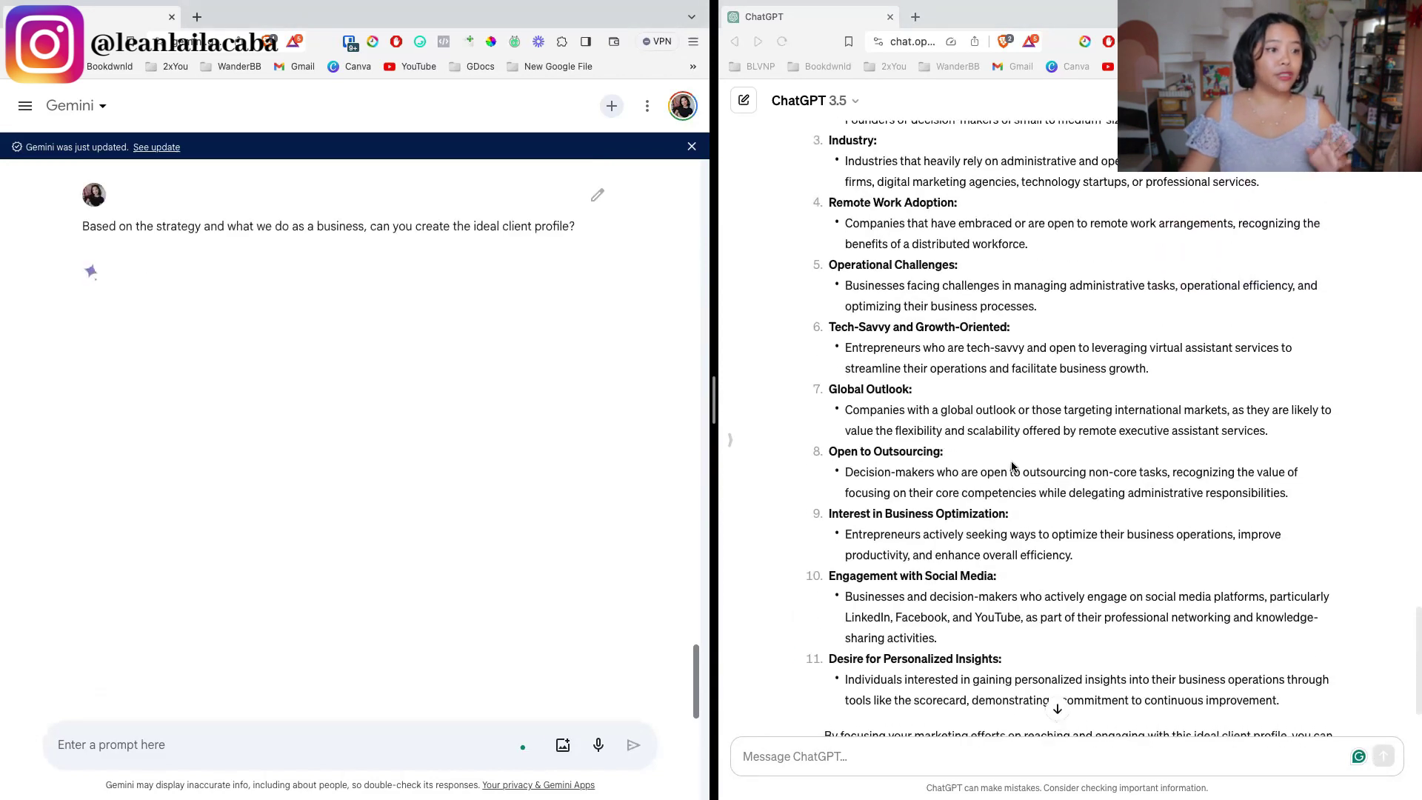
pyautogui.scroll(1, 1012, 465)
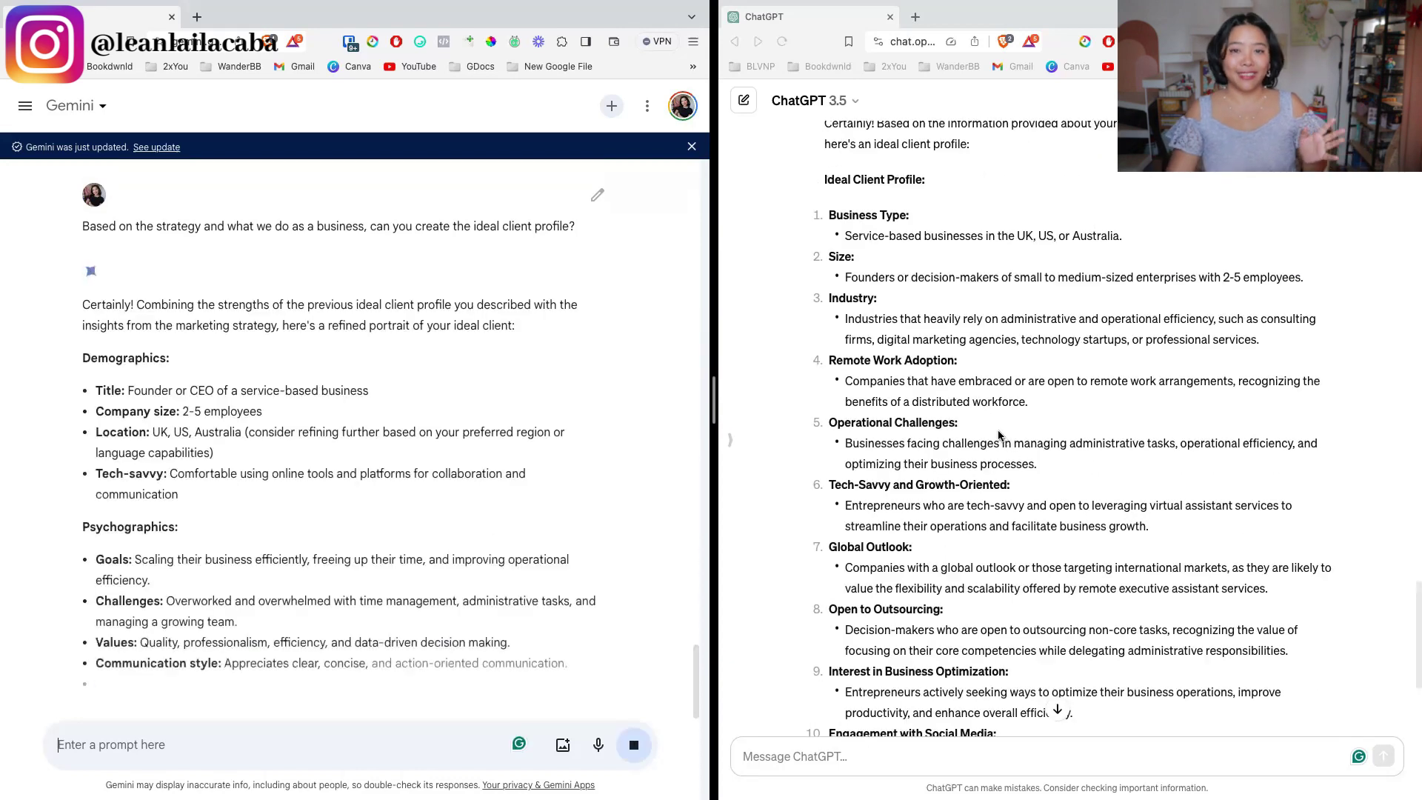
pyautogui.click(831, 232)
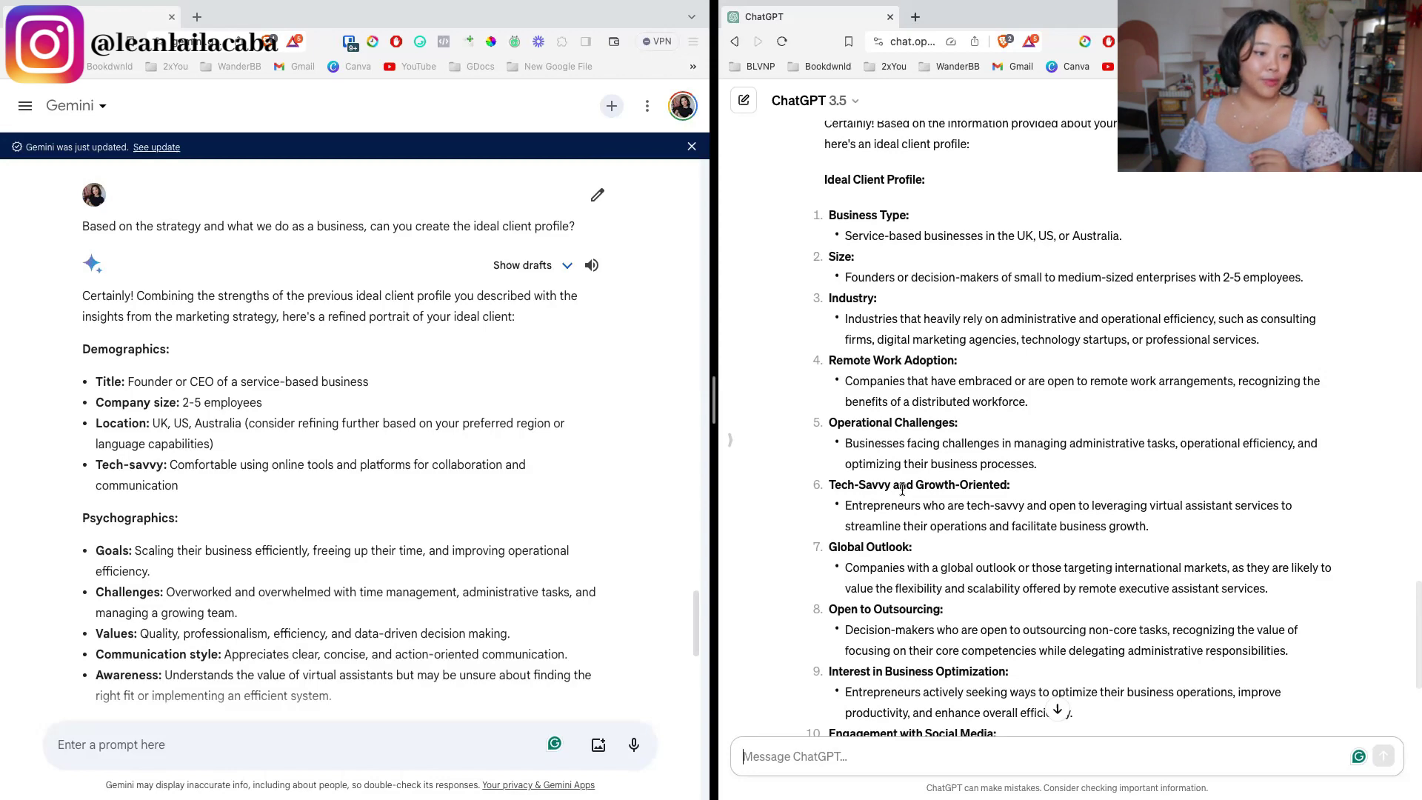
pyautogui.scroll(-2, 902, 489)
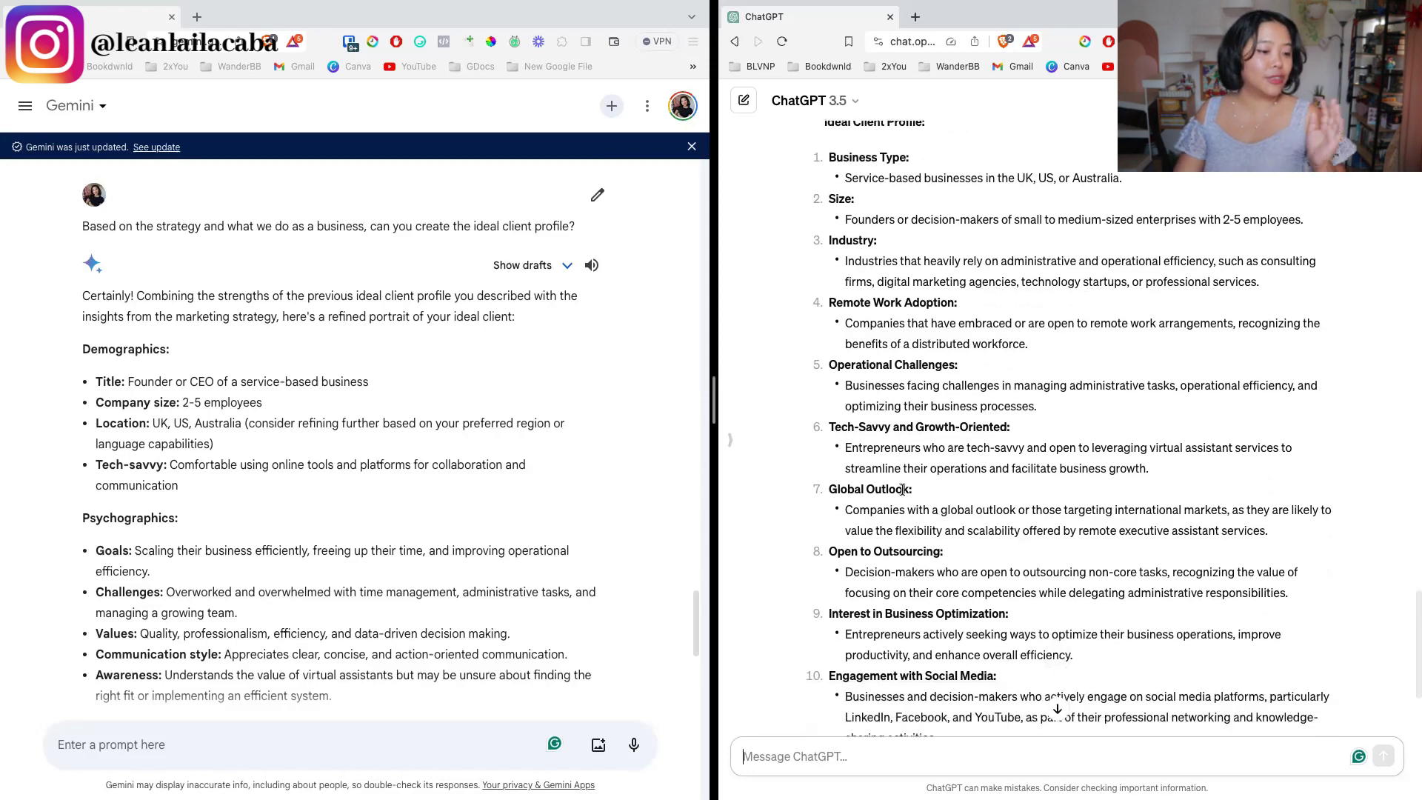
pyautogui.scroll(-4, 902, 489)
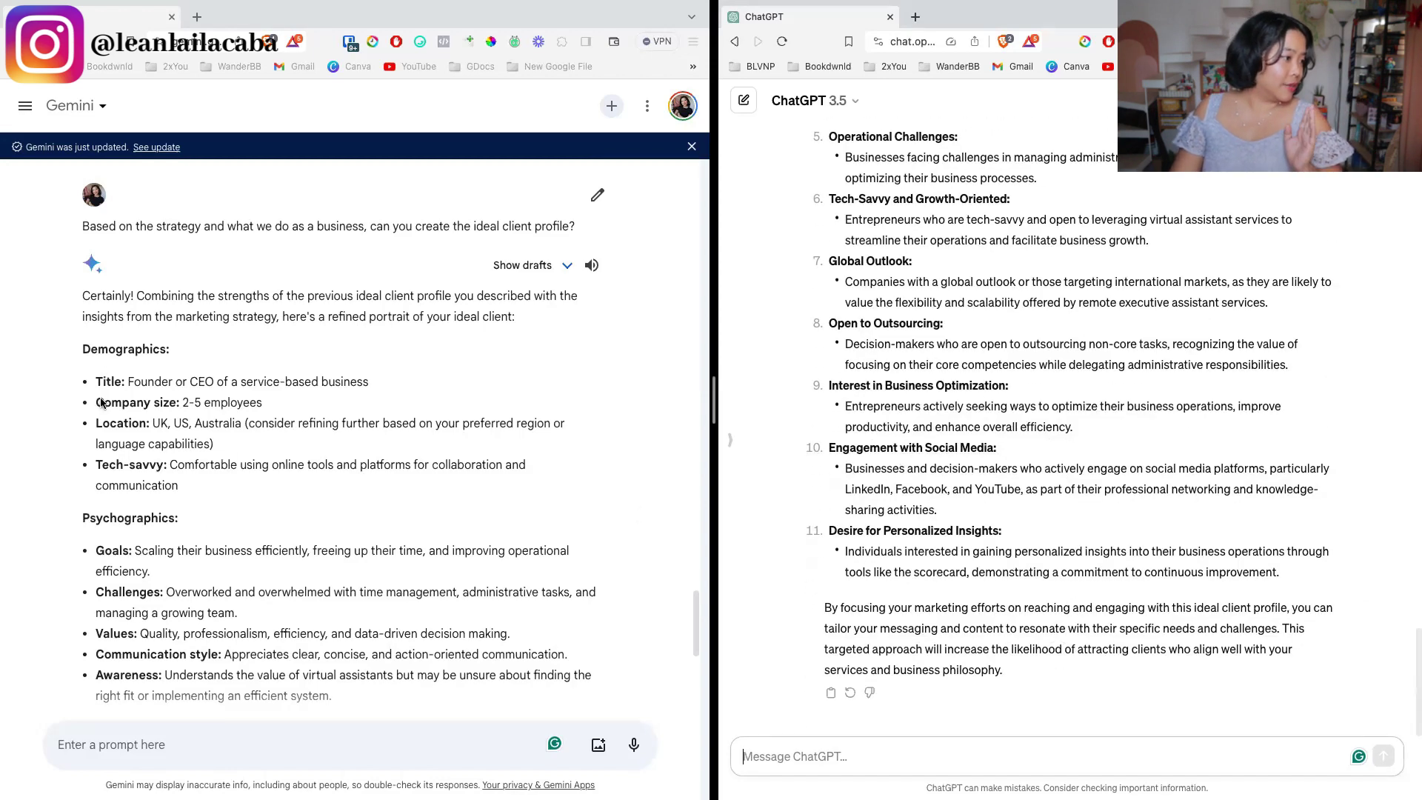
pyautogui.moveTo(211, 478); pyautogui.dragTo(97, 381)
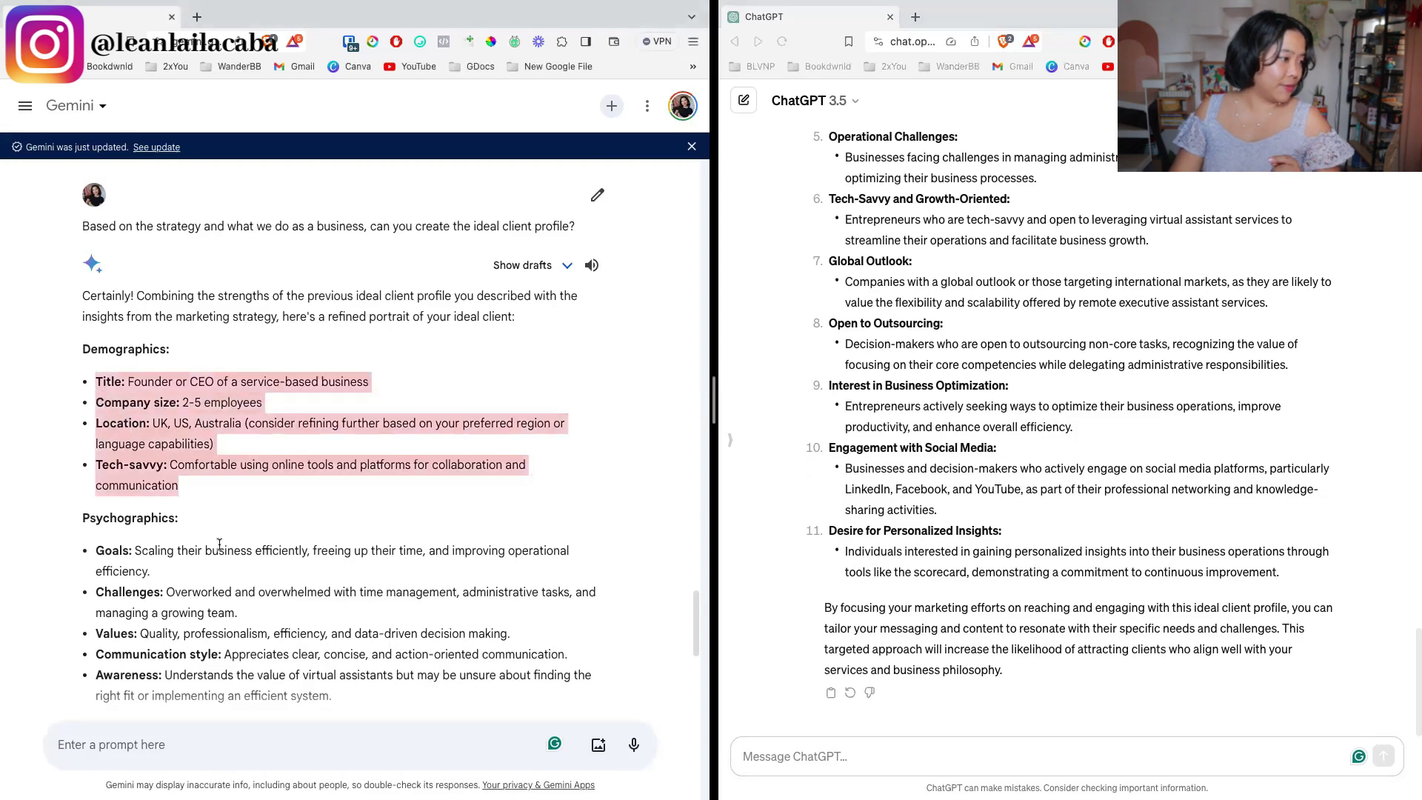
pyautogui.scroll(-1, 219, 544)
pyautogui.moveTo(119, 496); pyautogui.dragTo(277, 600)
pyautogui.scroll(-5, 74, 470)
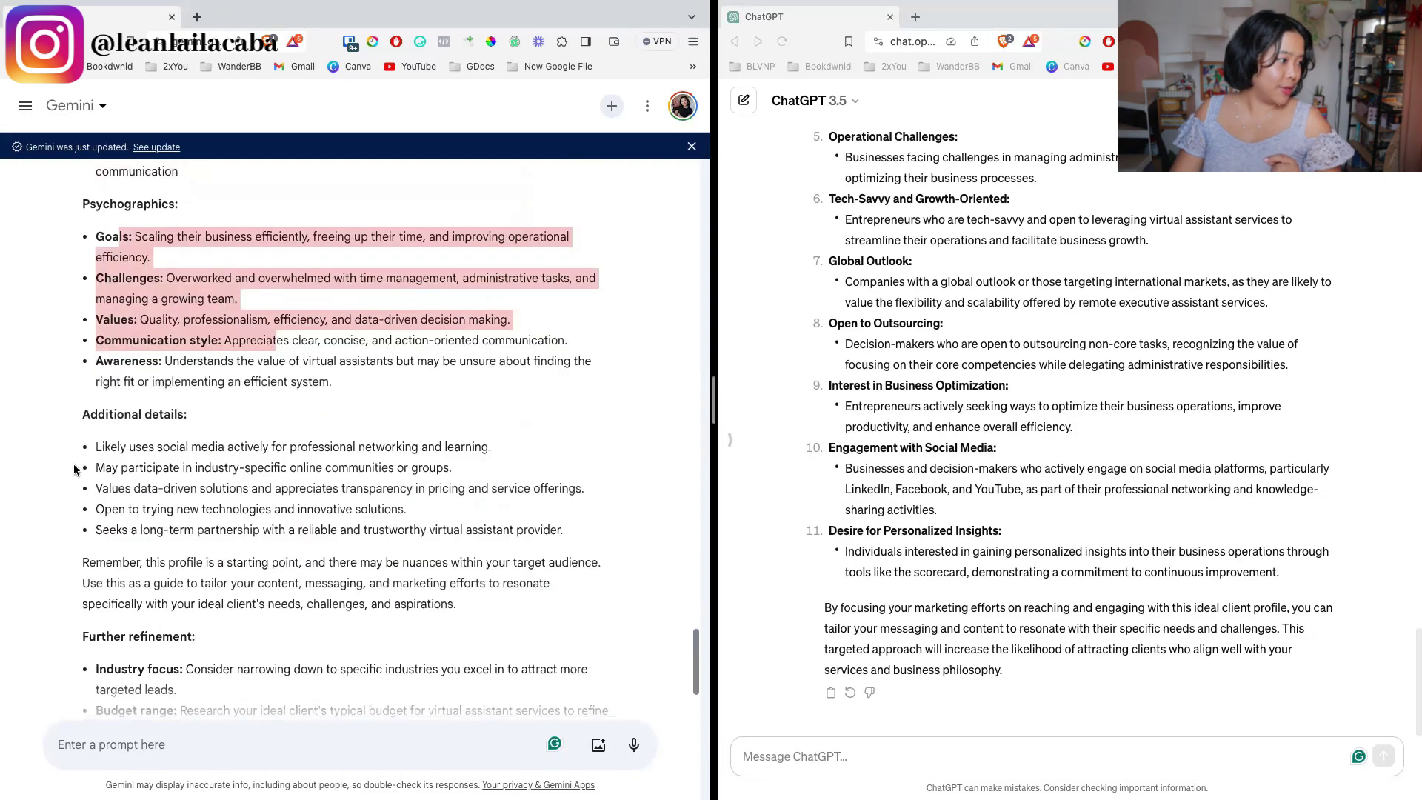
pyautogui.moveTo(93, 445); pyautogui.dragTo(456, 603)
pyautogui.click(391, 606)
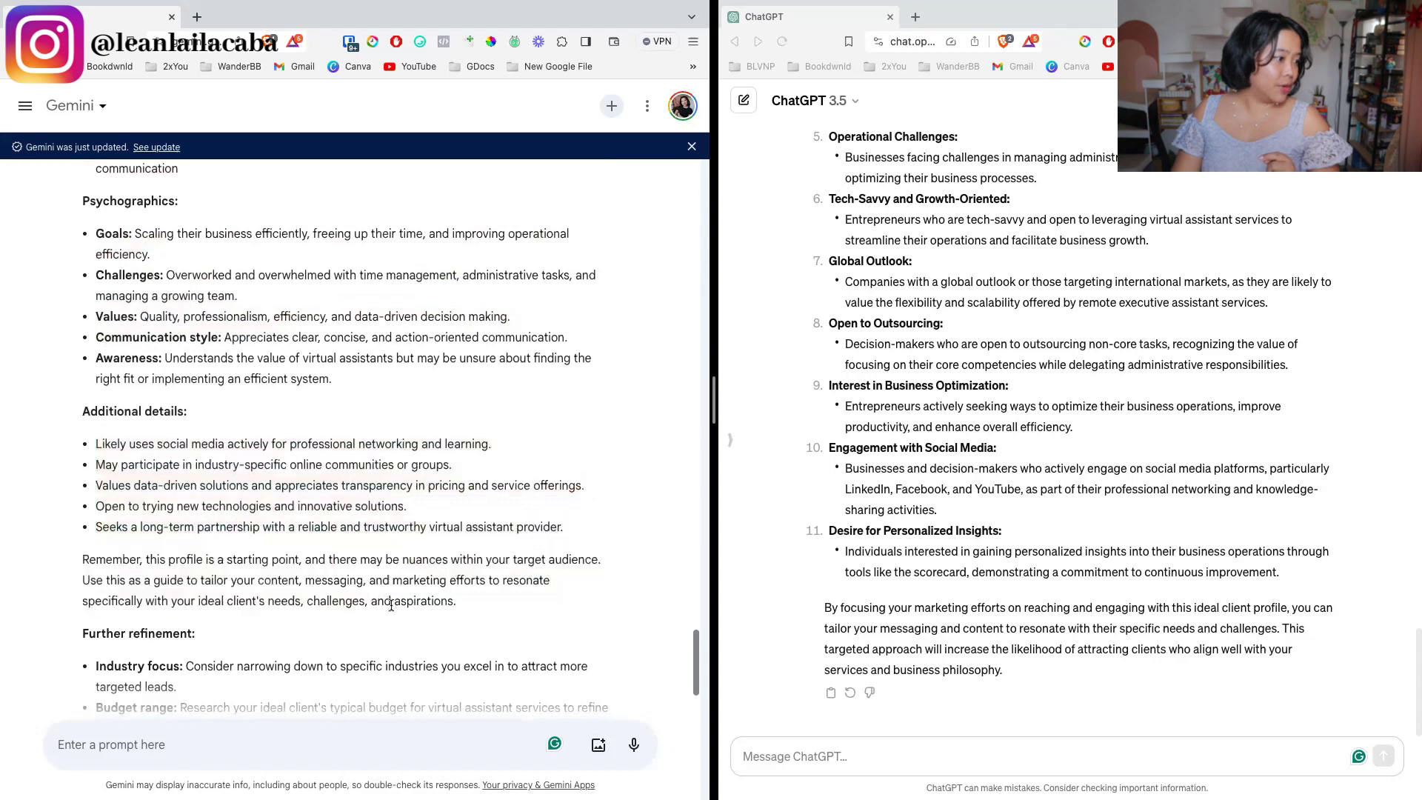
pyautogui.scroll(-3, 392, 606)
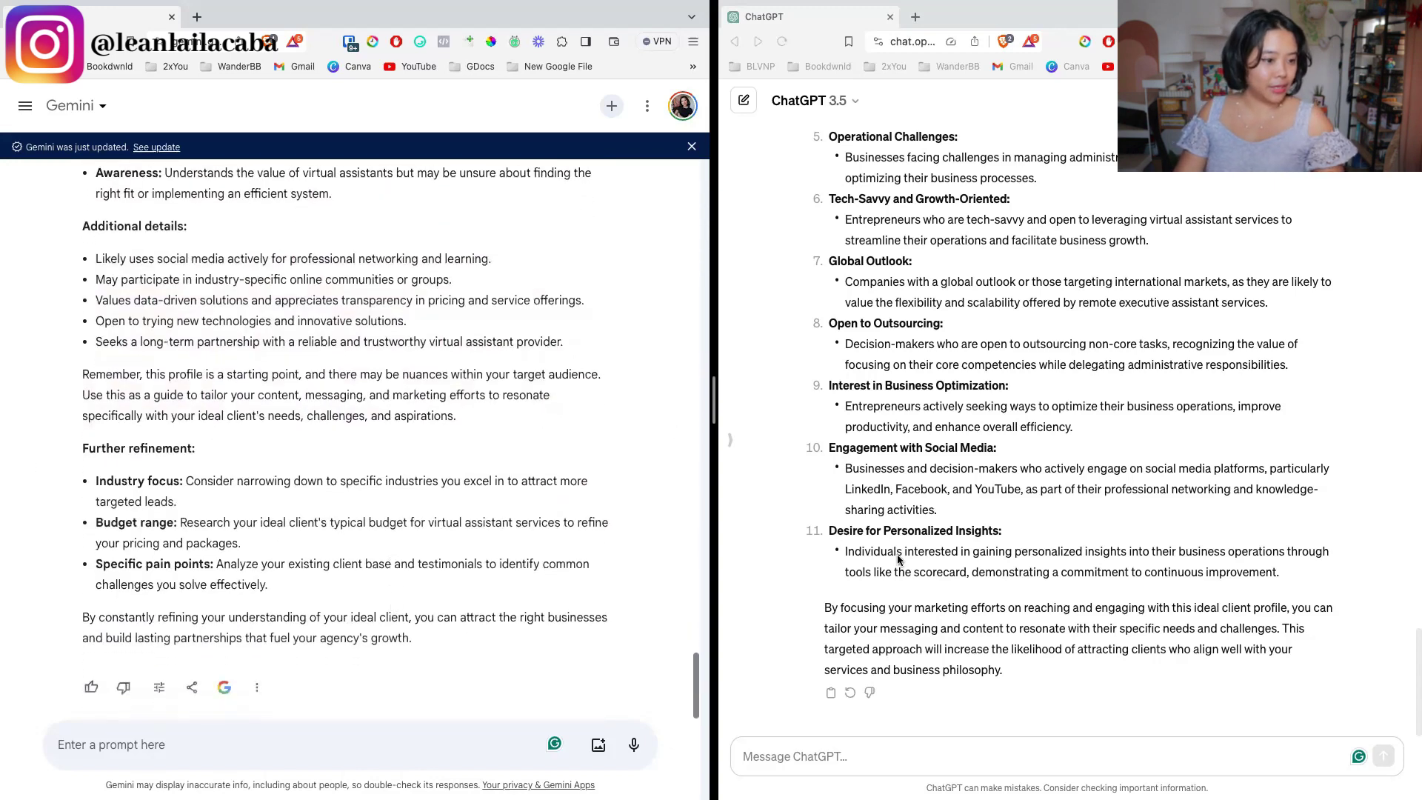
# - Reread Gemini's ideal client profile from its beginning and ChatGPT's eleven profile points to compare their level of detail
pyautogui.scroll(8, 300, 556)
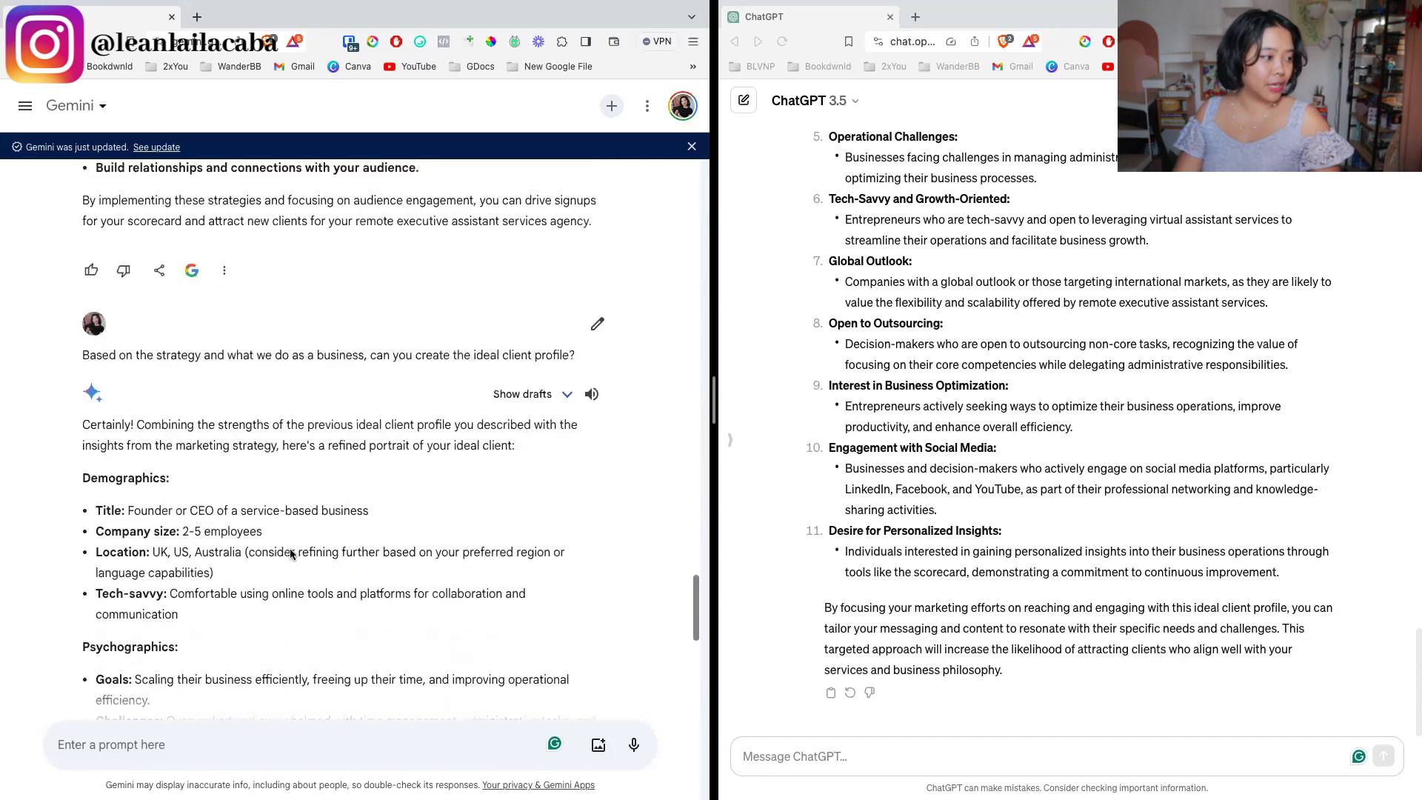
pyautogui.scroll(-3, 290, 554)
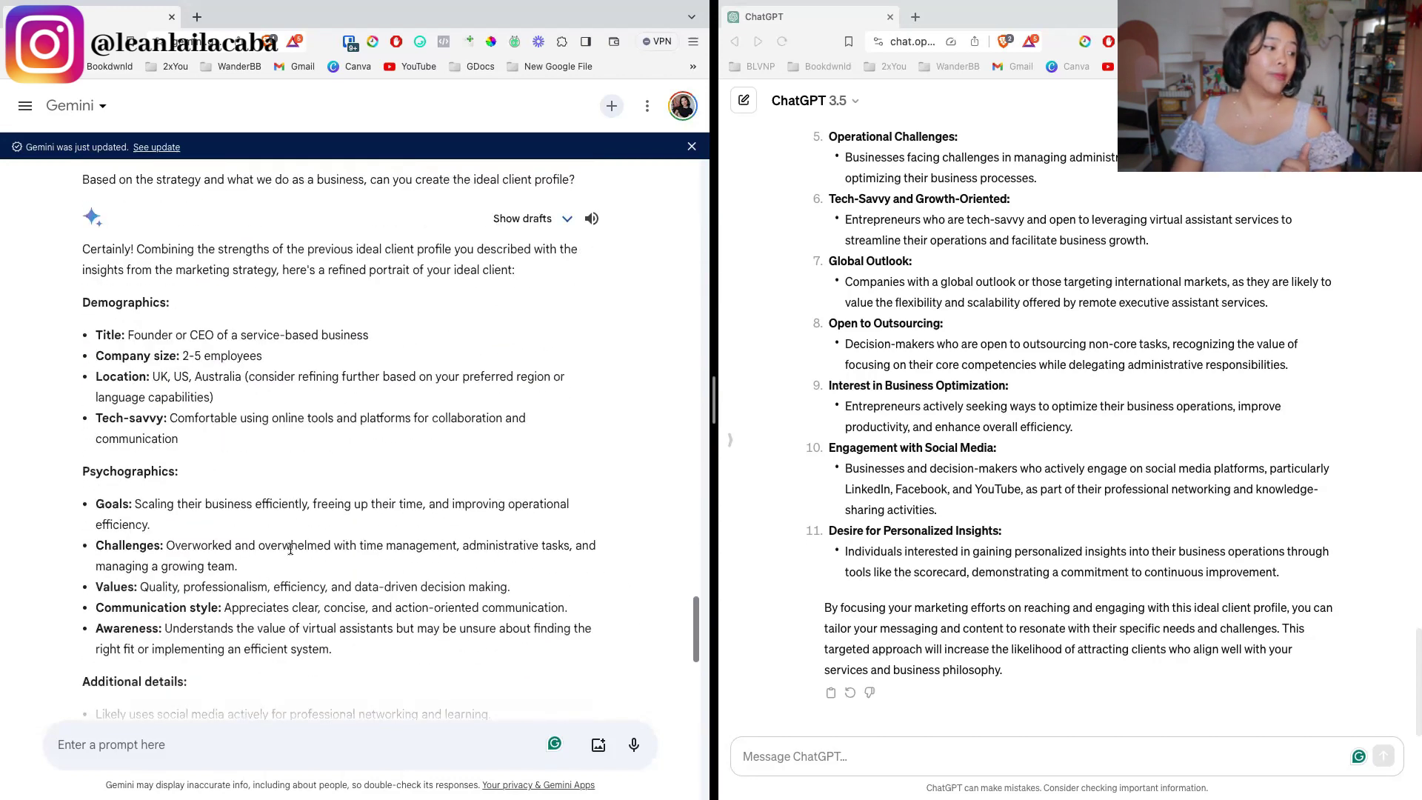
pyautogui.scroll(-7, 291, 549)
pyautogui.scroll(3, 865, 373)
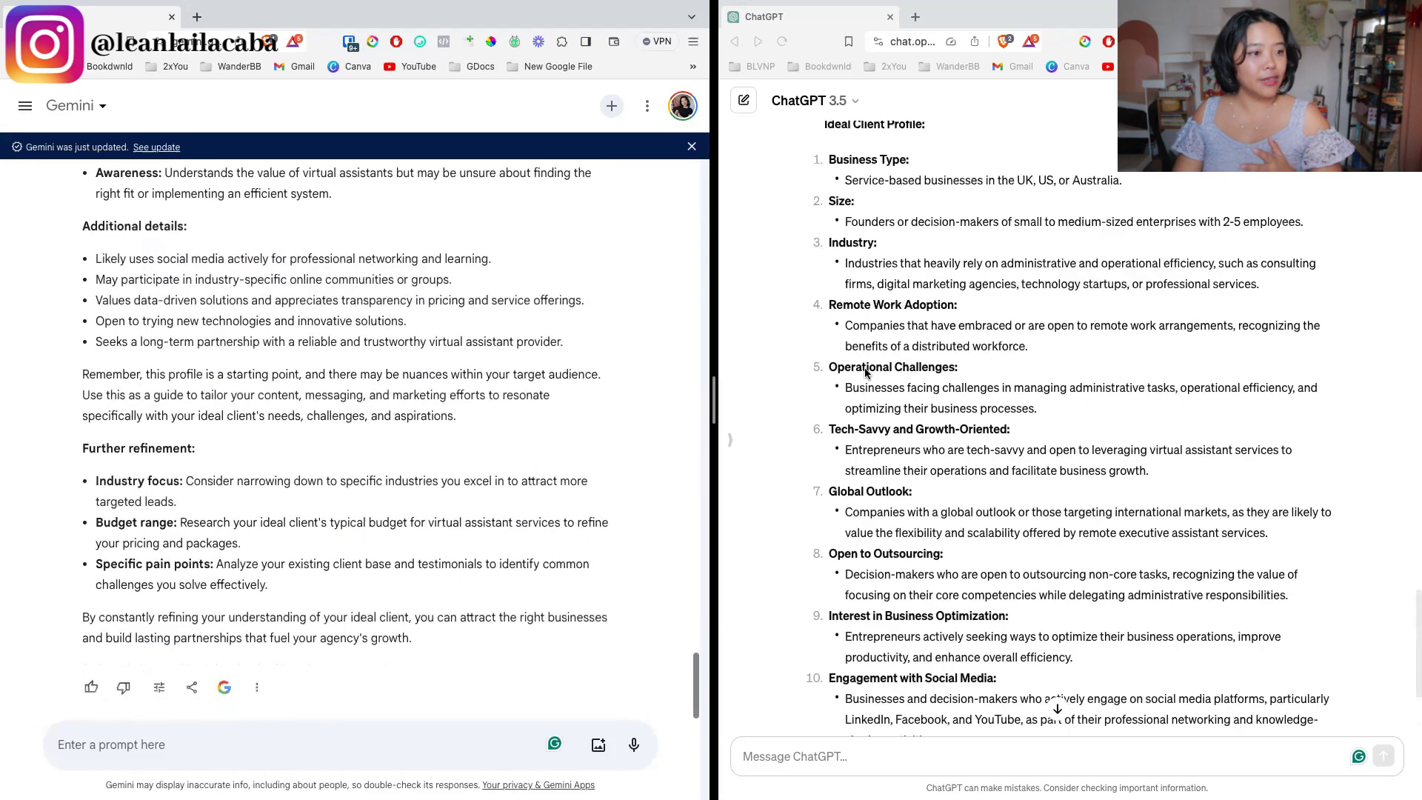
pyautogui.scroll(2, 865, 373)
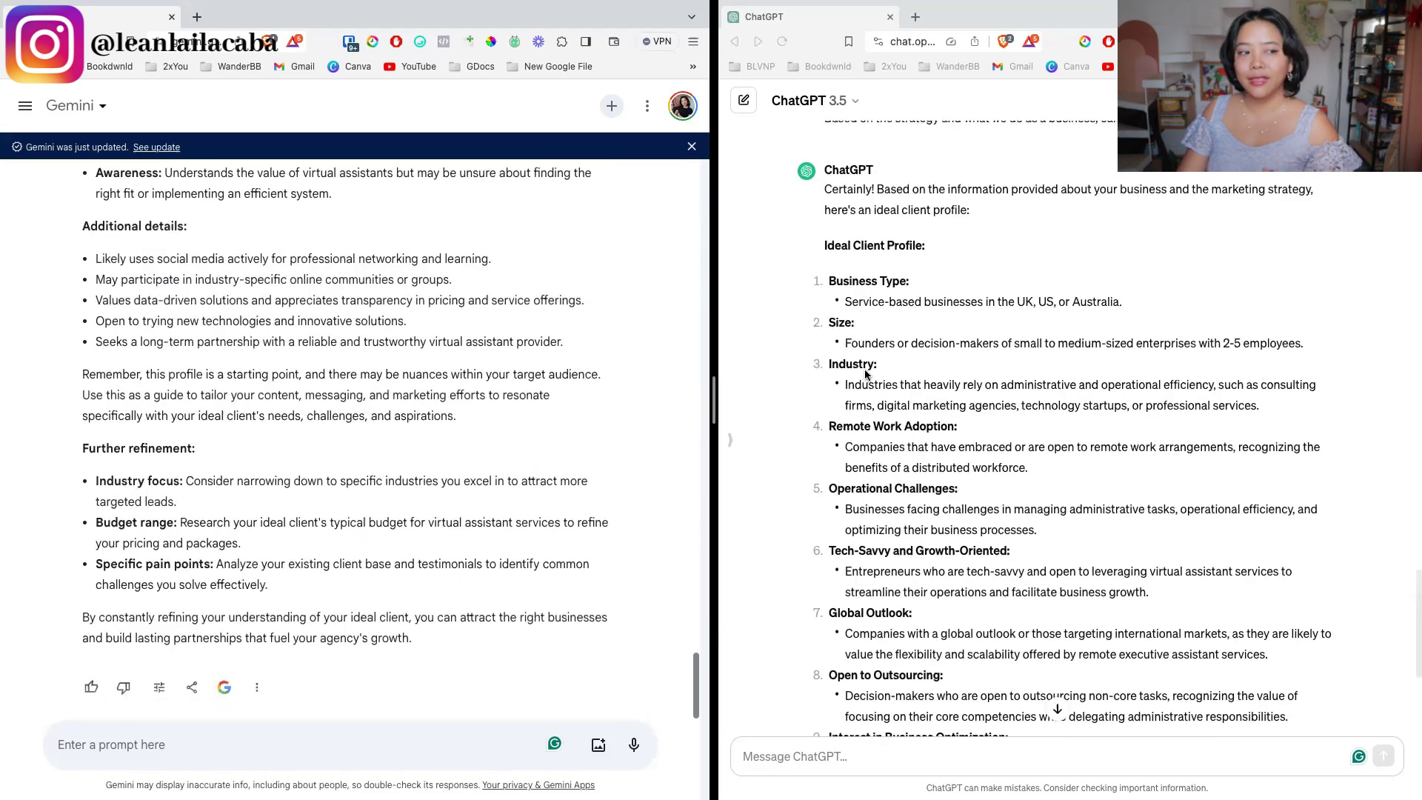
pyautogui.scroll(-5, 866, 372)
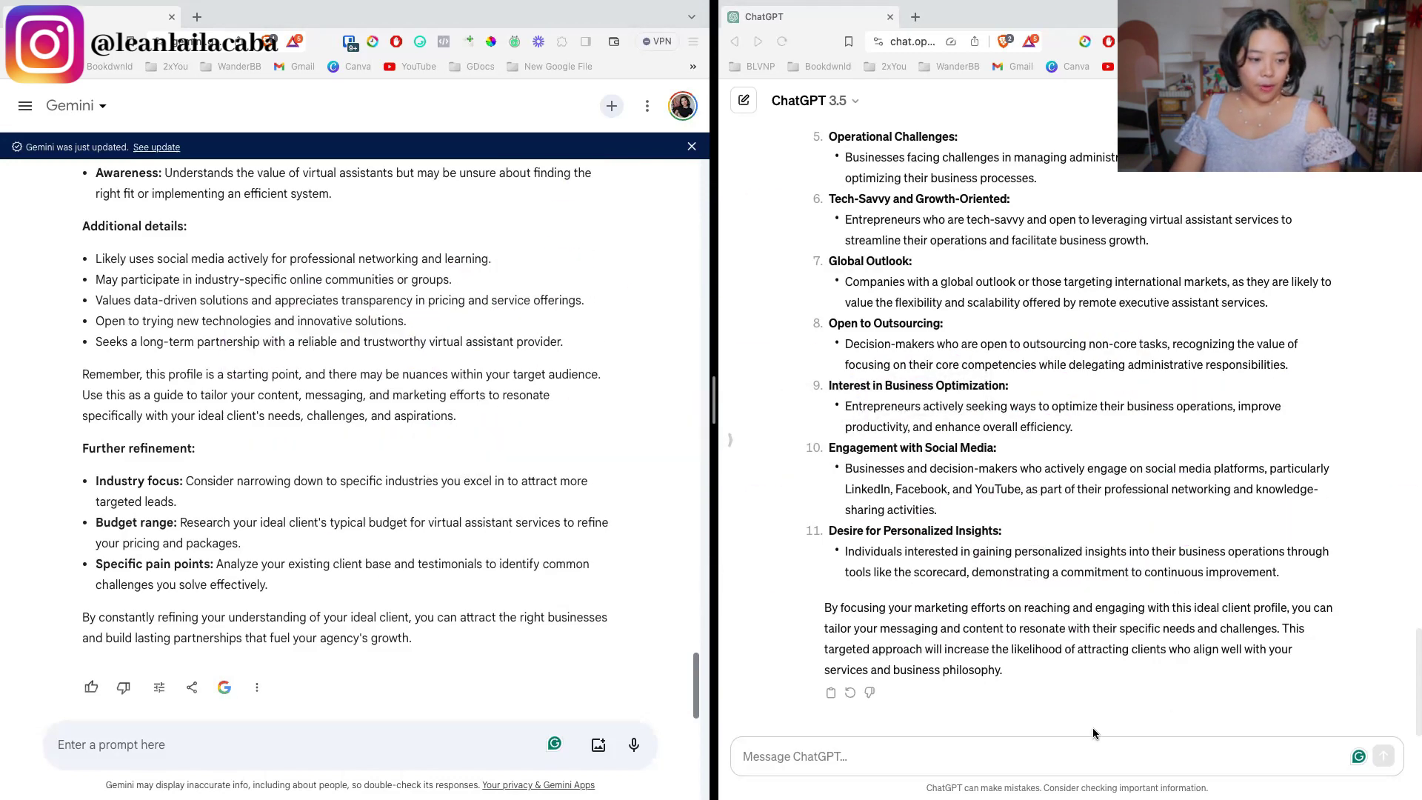
# - Ask both ChatGPT and Gemini to generate a list of daily content to create and post based off the strategy and target clients
pyautogui.click(1048, 759)
pyautogui.write('Can you generate a list of daily content we can create and post based off the strategy and target clients?')
pyautogui.press('Return')
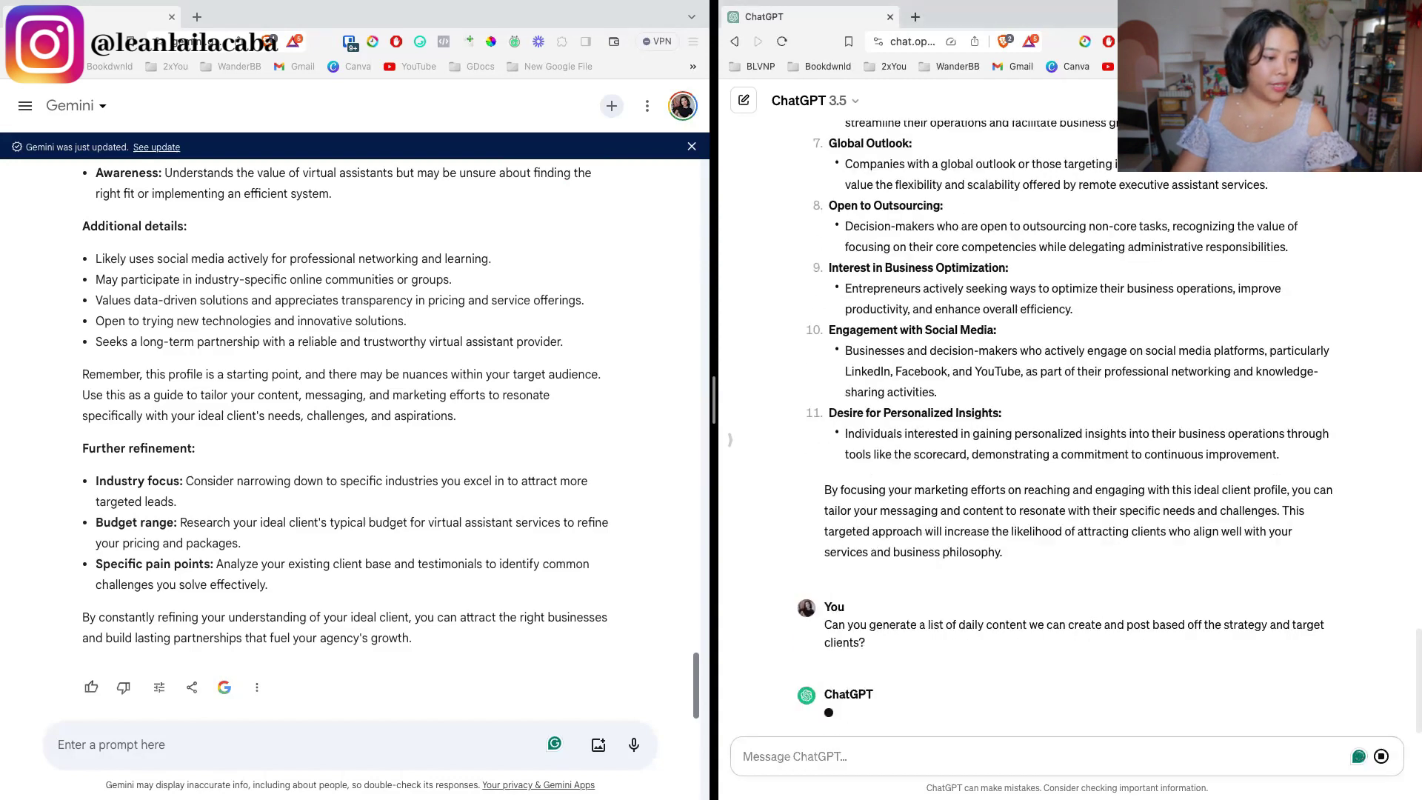
pyautogui.click(463, 749)
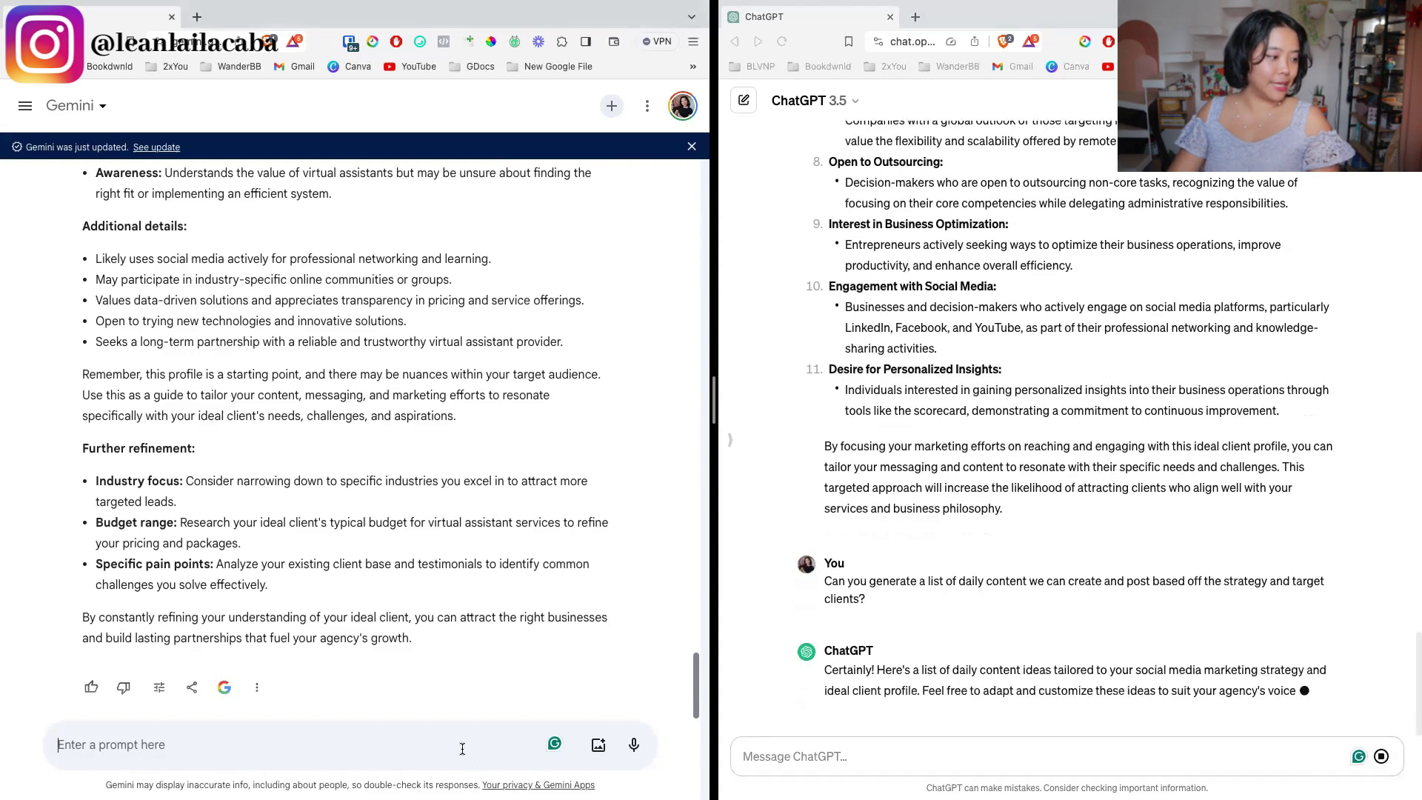
pyautogui.write('Can you generate a list of daily content we can create and post based off the strategy and target clients?')
pyautogui.press('Return')
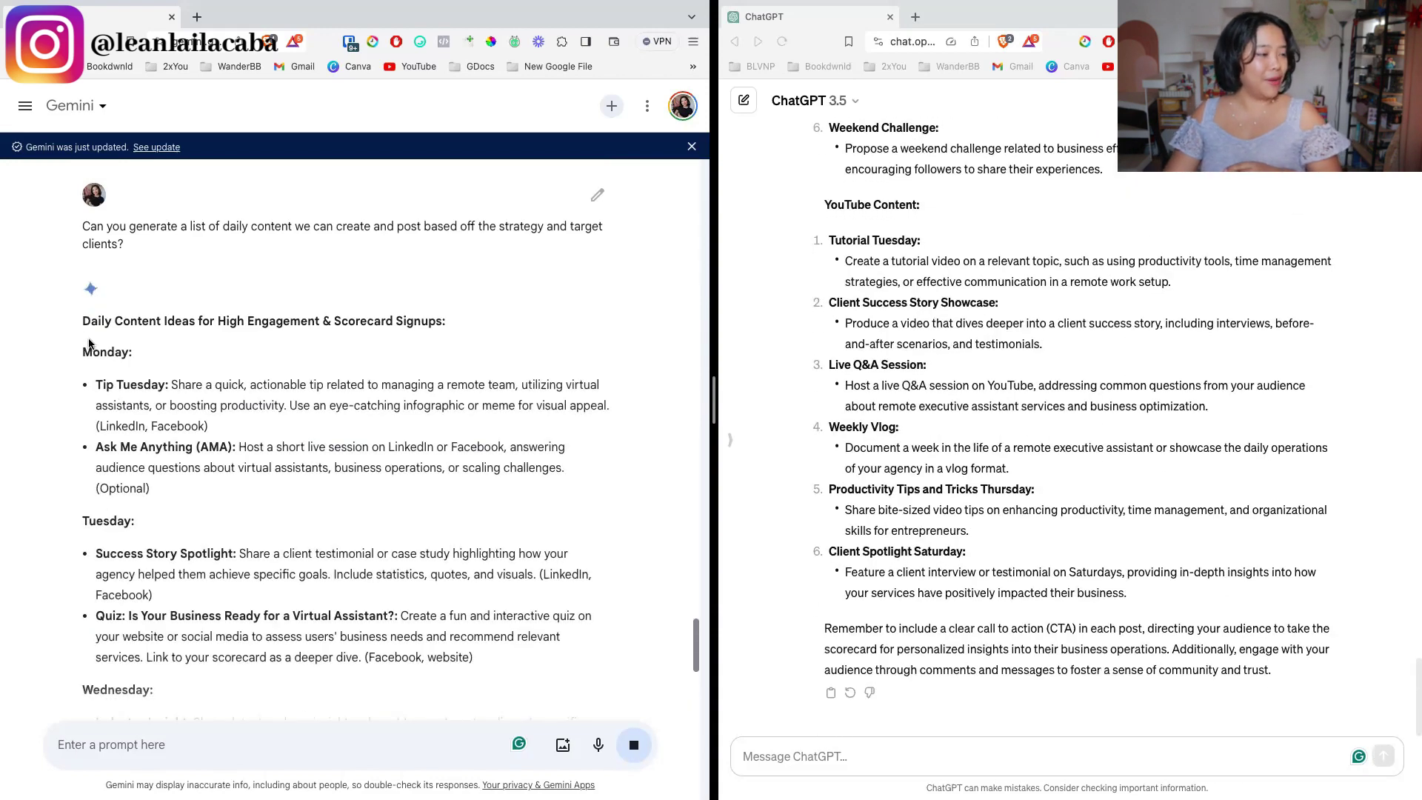
# - Examine Gemini's daily content ideas from Monday through the weekend, including the platforms suggested for each post and the pro tips
pyautogui.moveTo(94, 379); pyautogui.dragTo(272, 434)
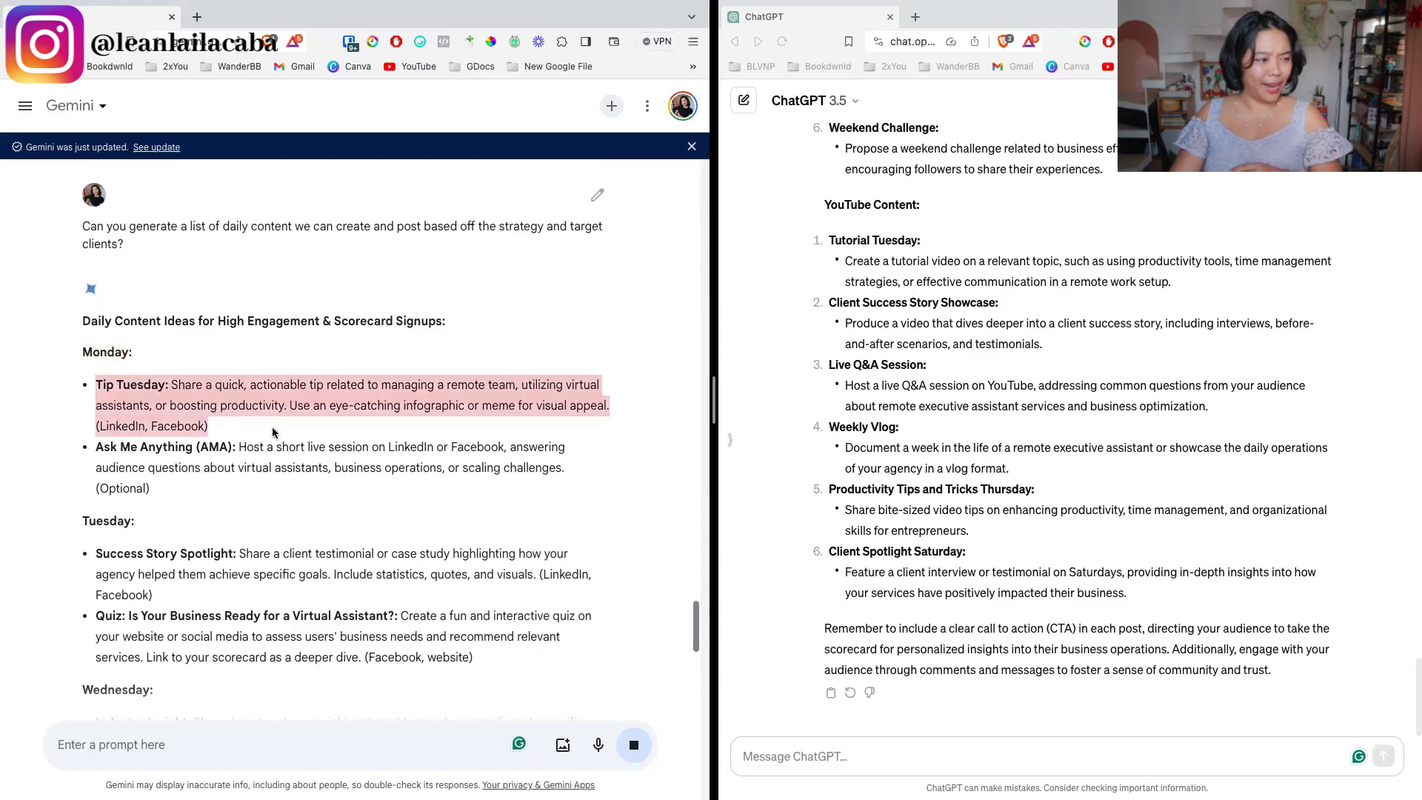
pyautogui.click(273, 433)
pyautogui.scroll(-2, 141, 567)
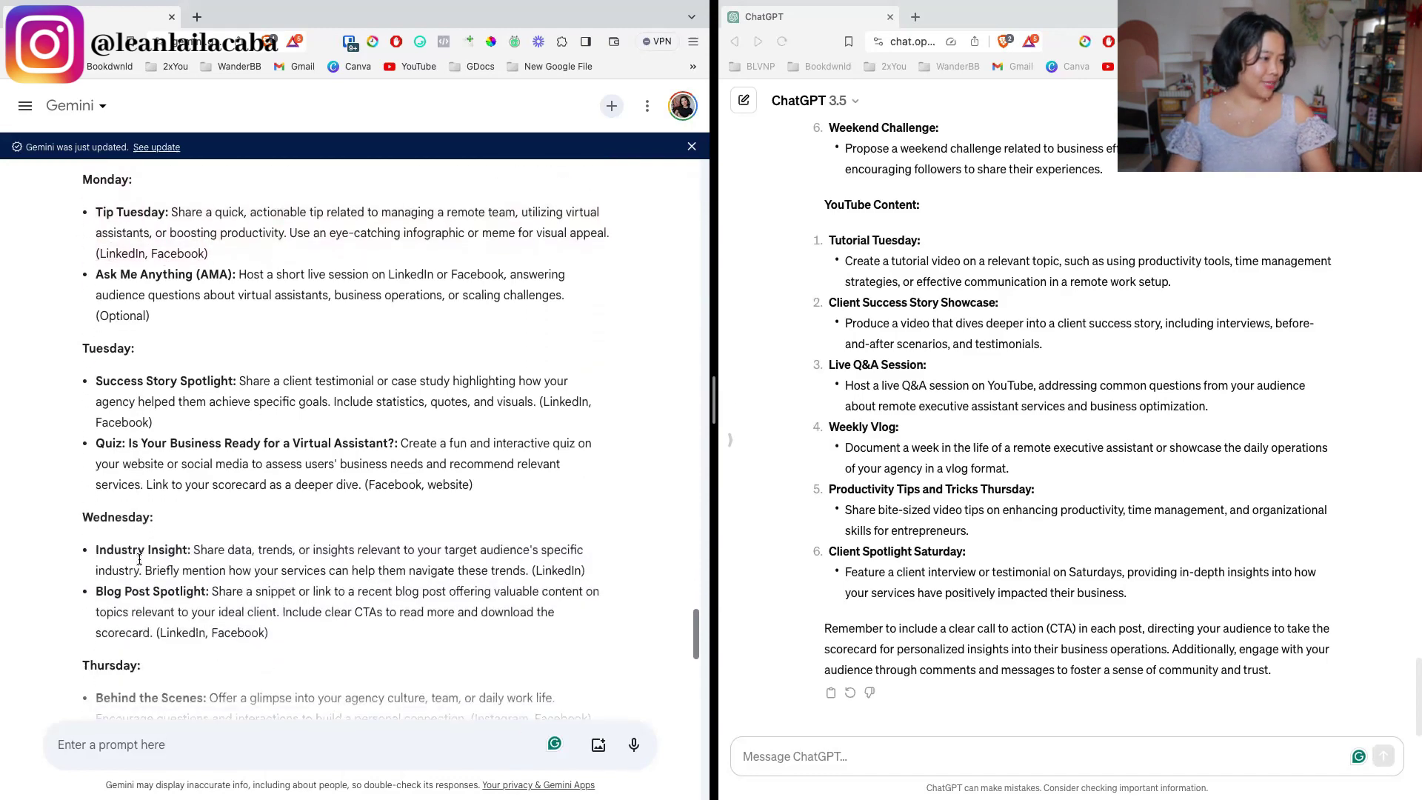
pyautogui.scroll(-1, 140, 563)
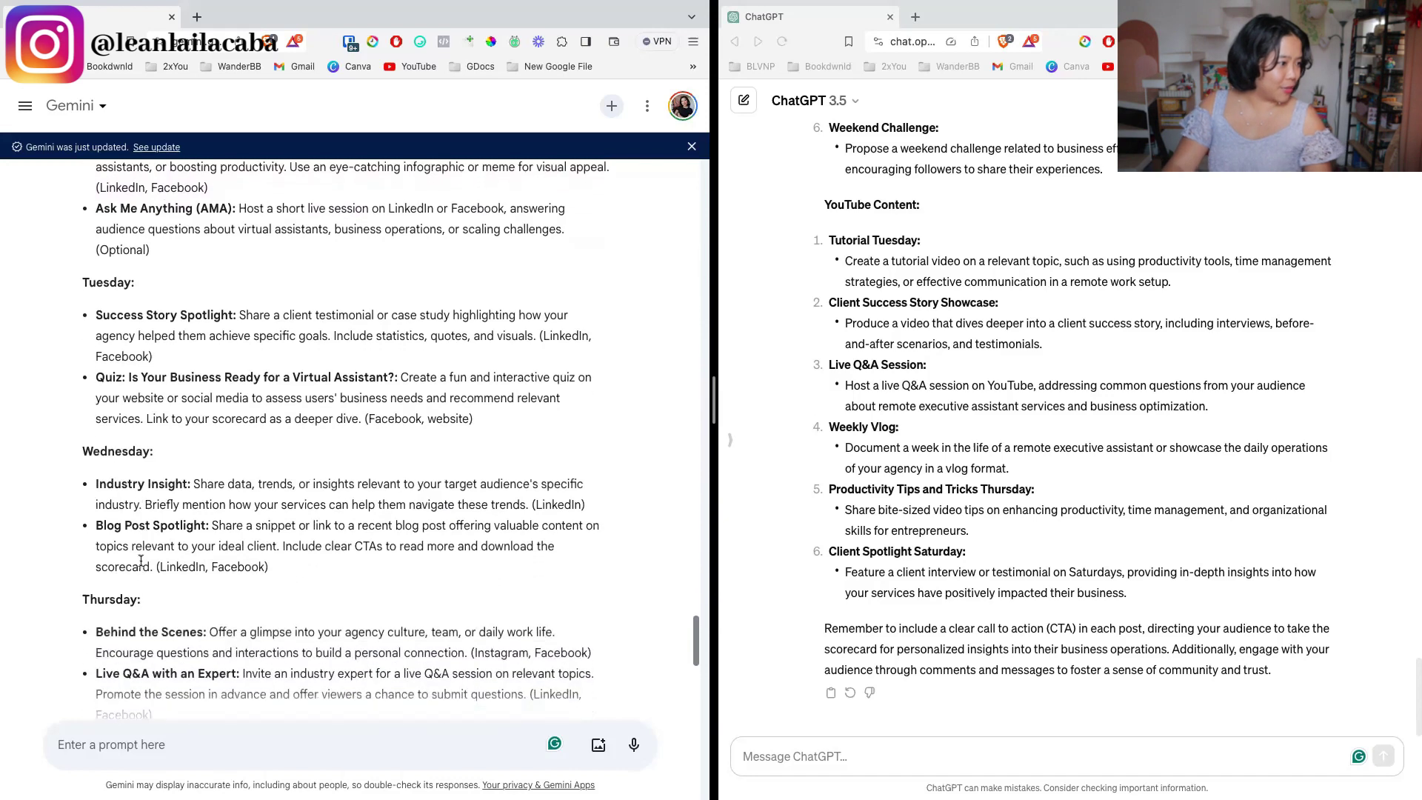
pyautogui.scroll(-1, 144, 564)
pyautogui.scroll(1, 144, 564)
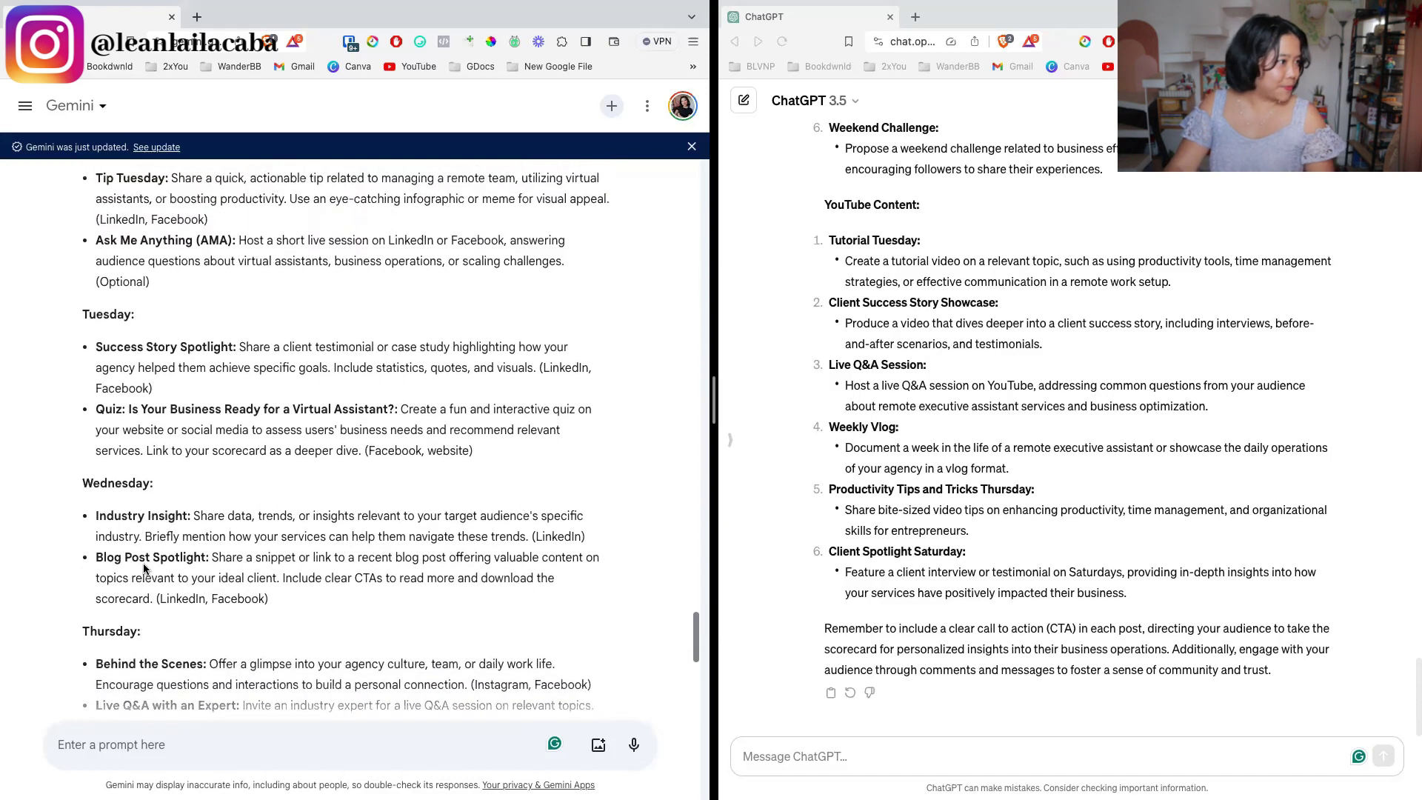
pyautogui.scroll(-3, 144, 566)
pyautogui.scroll(-7, 143, 564)
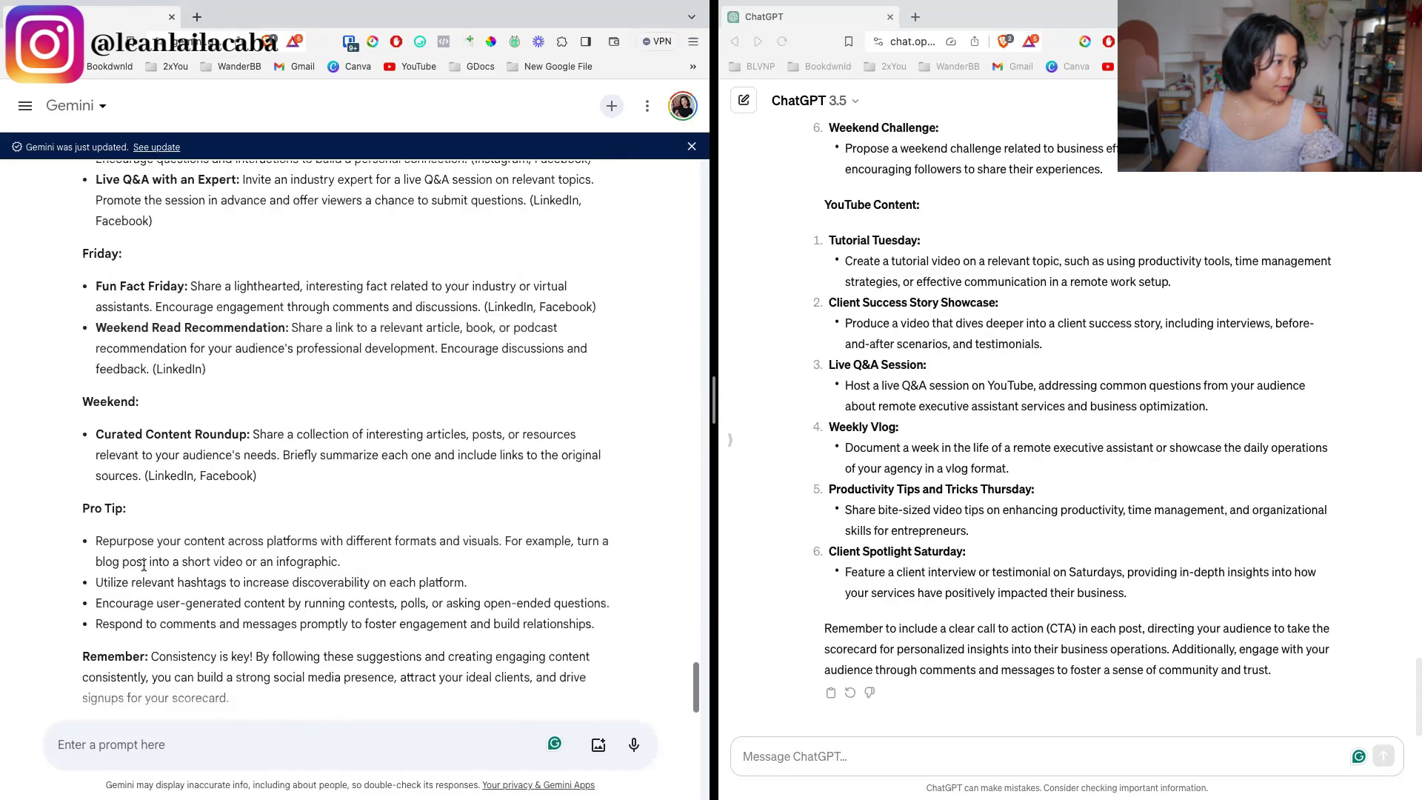
pyautogui.scroll(1, 882, 484)
# - Examine ChatGPT's daily content ideas for LinkedIn, Facebook and YouTube and compare them with Gemini's day-by-day list
pyautogui.scroll(8, 882, 485)
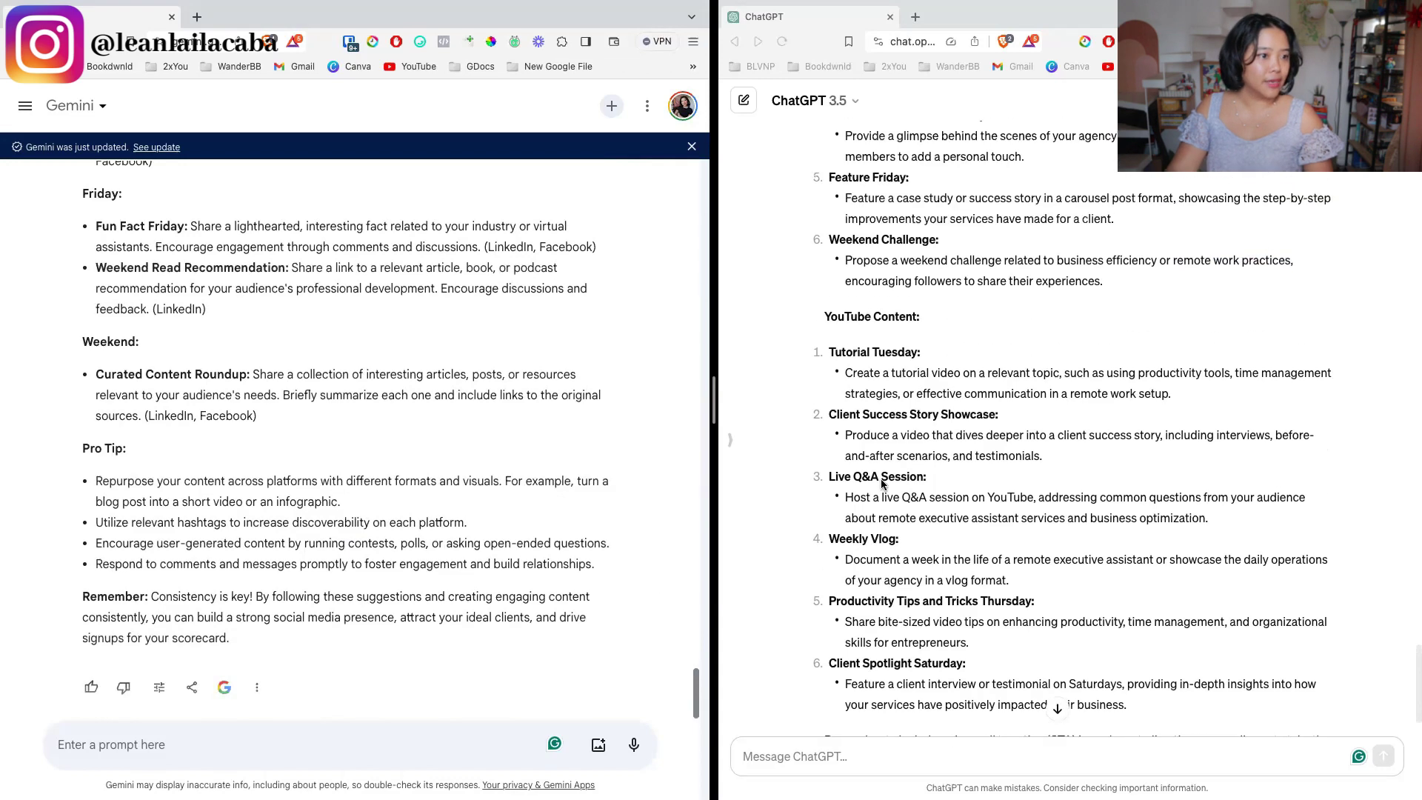
pyautogui.scroll(4, 881, 485)
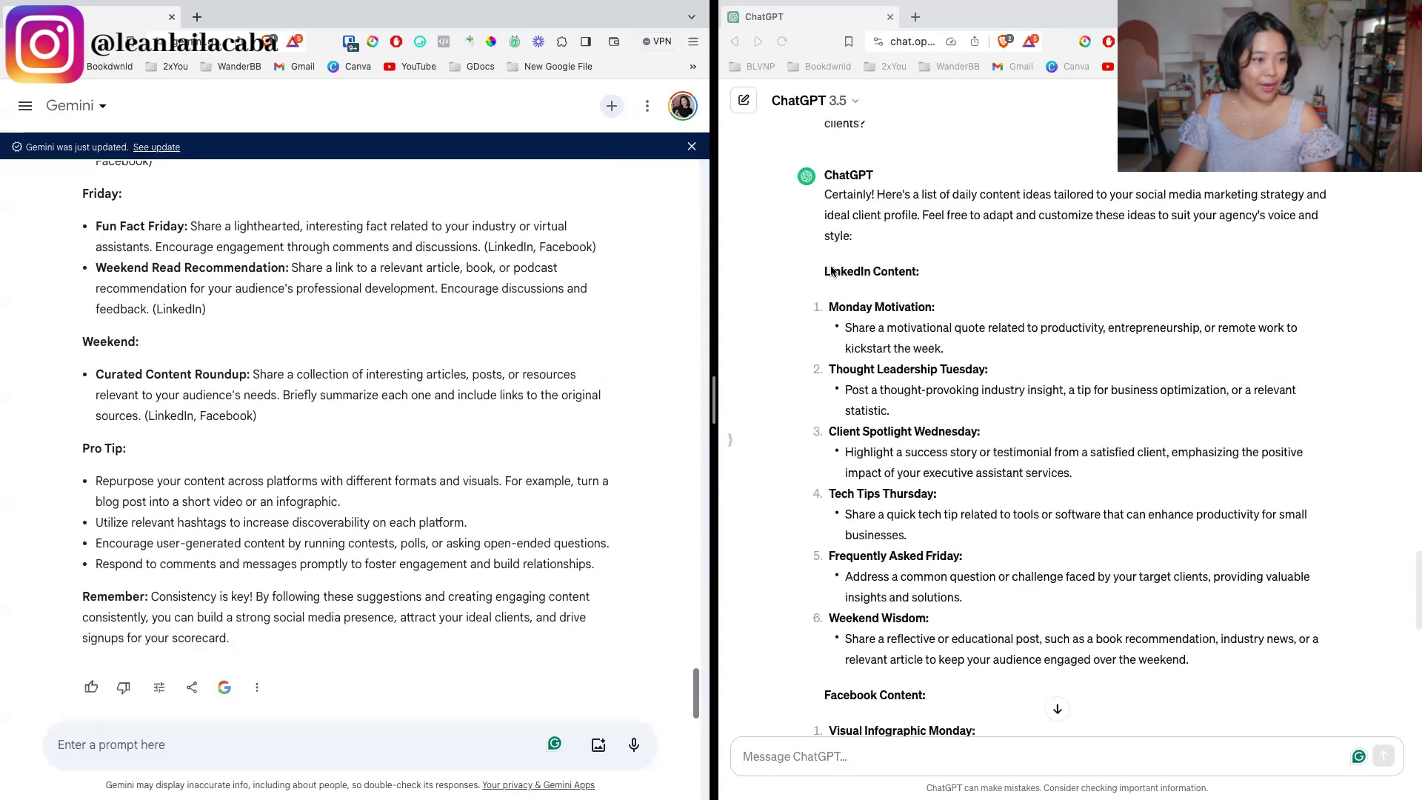
pyautogui.moveTo(919, 271); pyautogui.dragTo(824, 190)
pyautogui.scroll(-1, 886, 304)
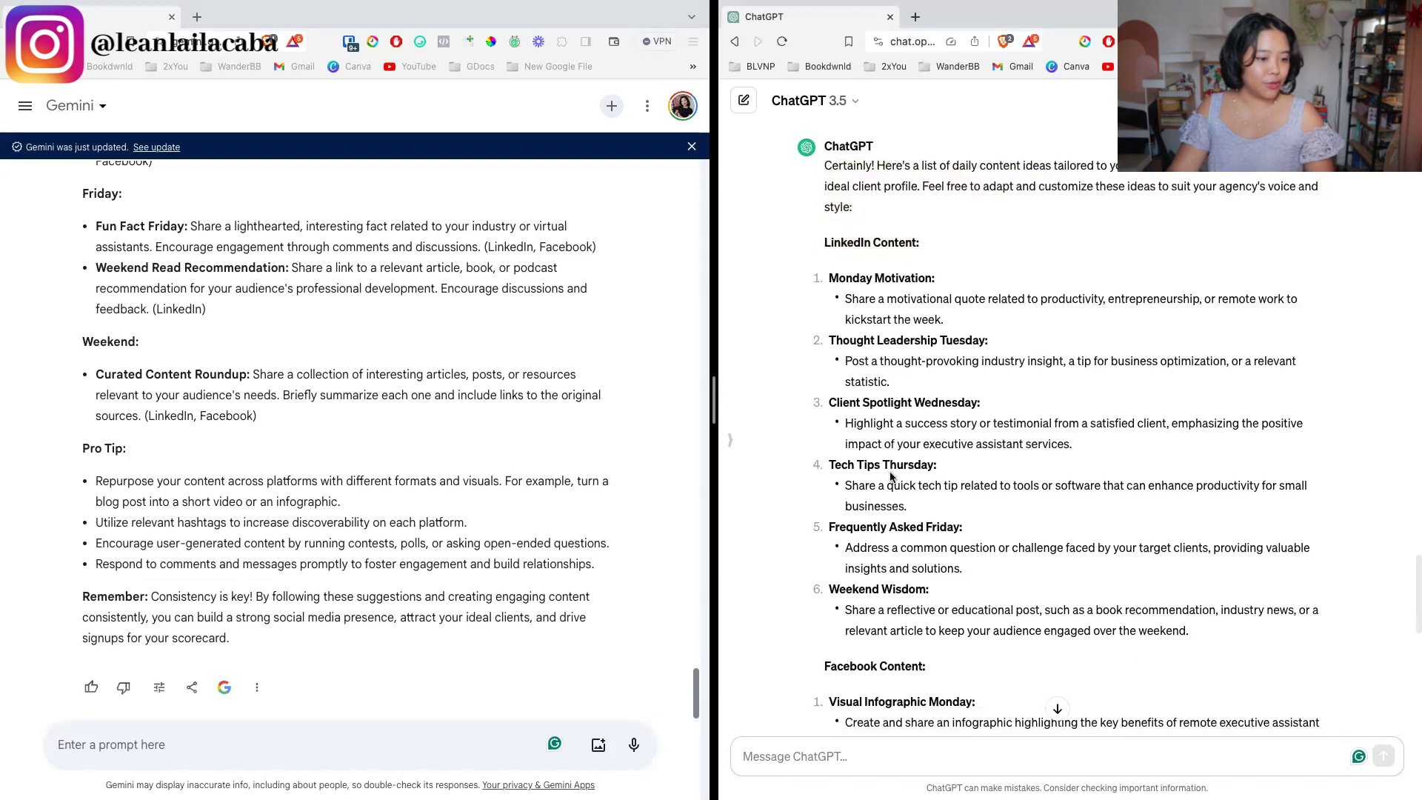
pyautogui.scroll(-3, 896, 511)
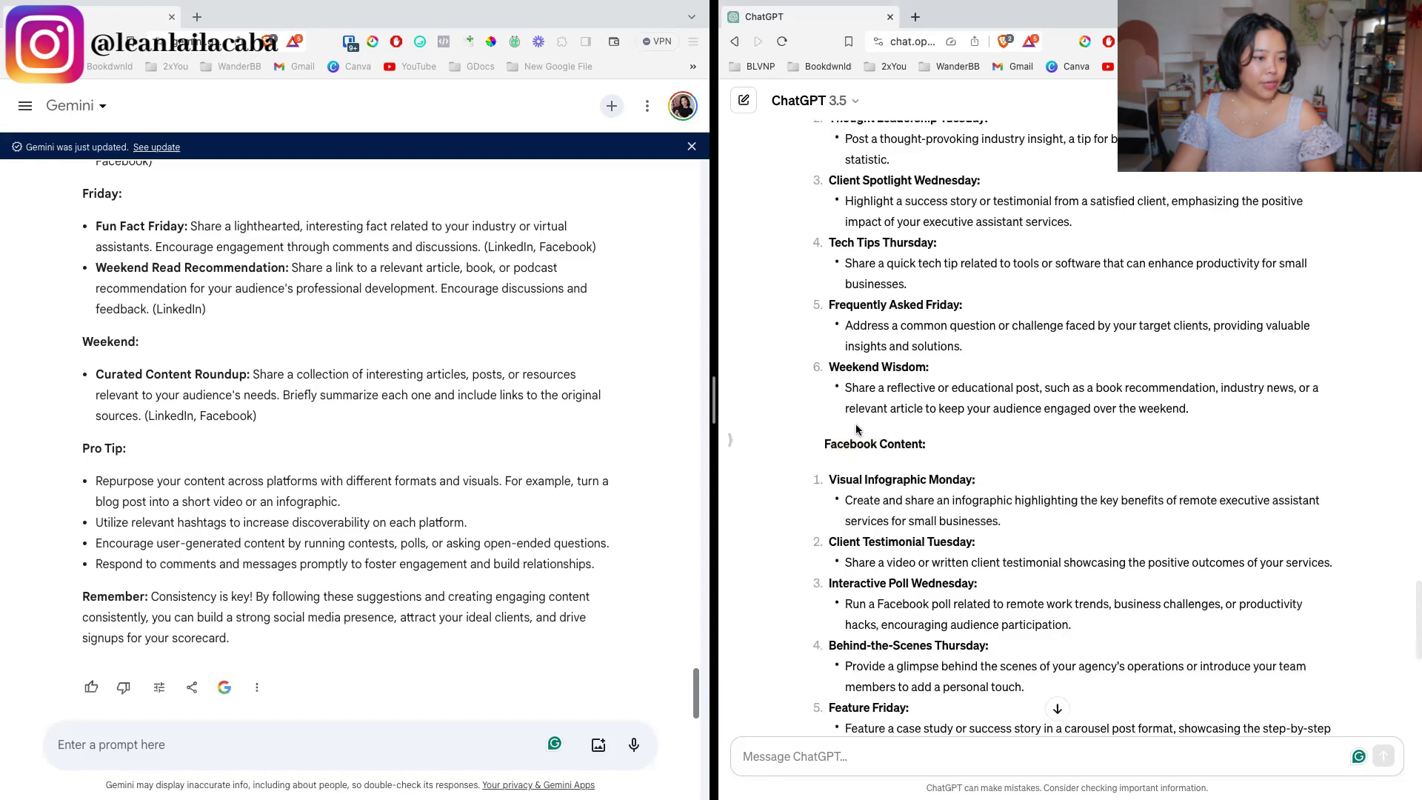
pyautogui.scroll(-3, 856, 423)
pyautogui.scroll(-3, 894, 363)
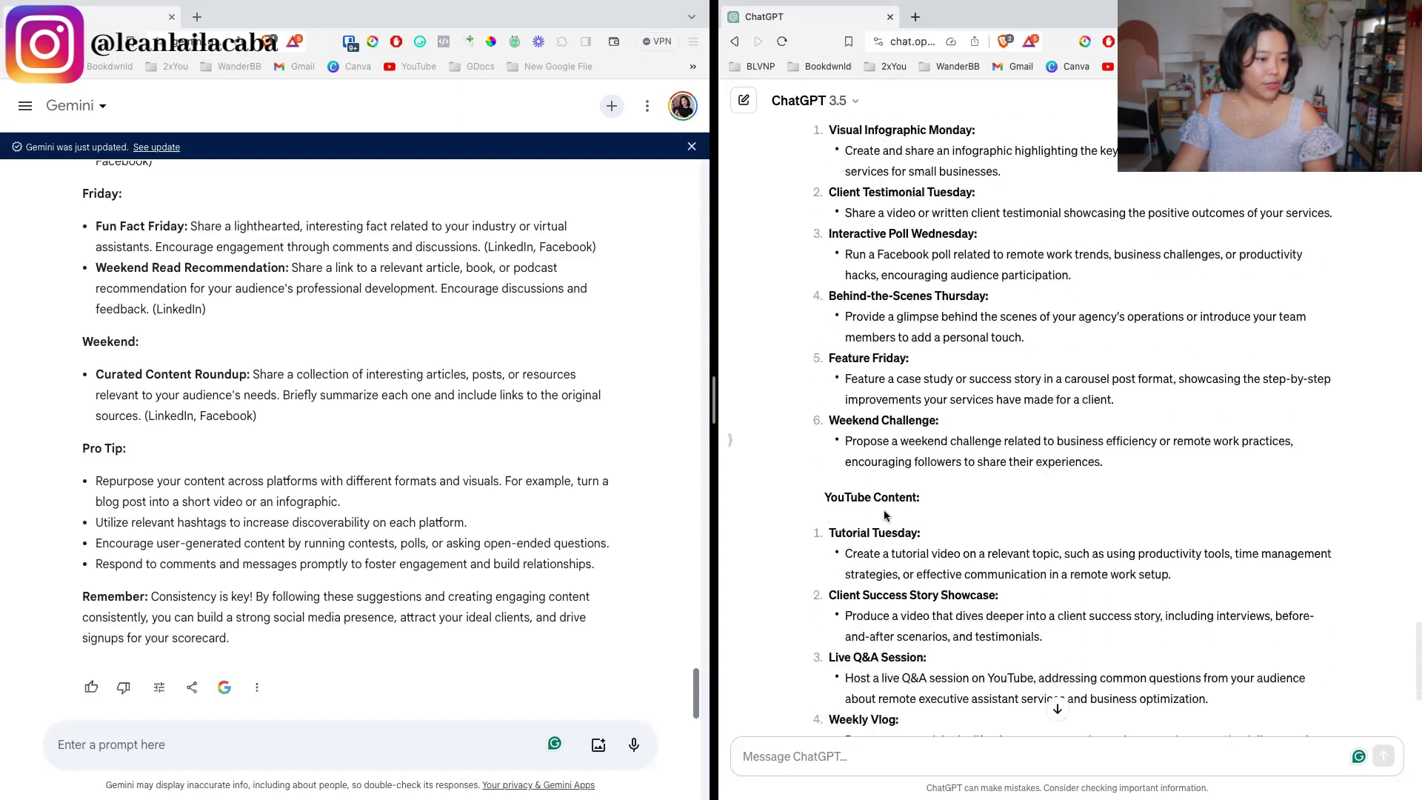
pyautogui.scroll(-2, 937, 606)
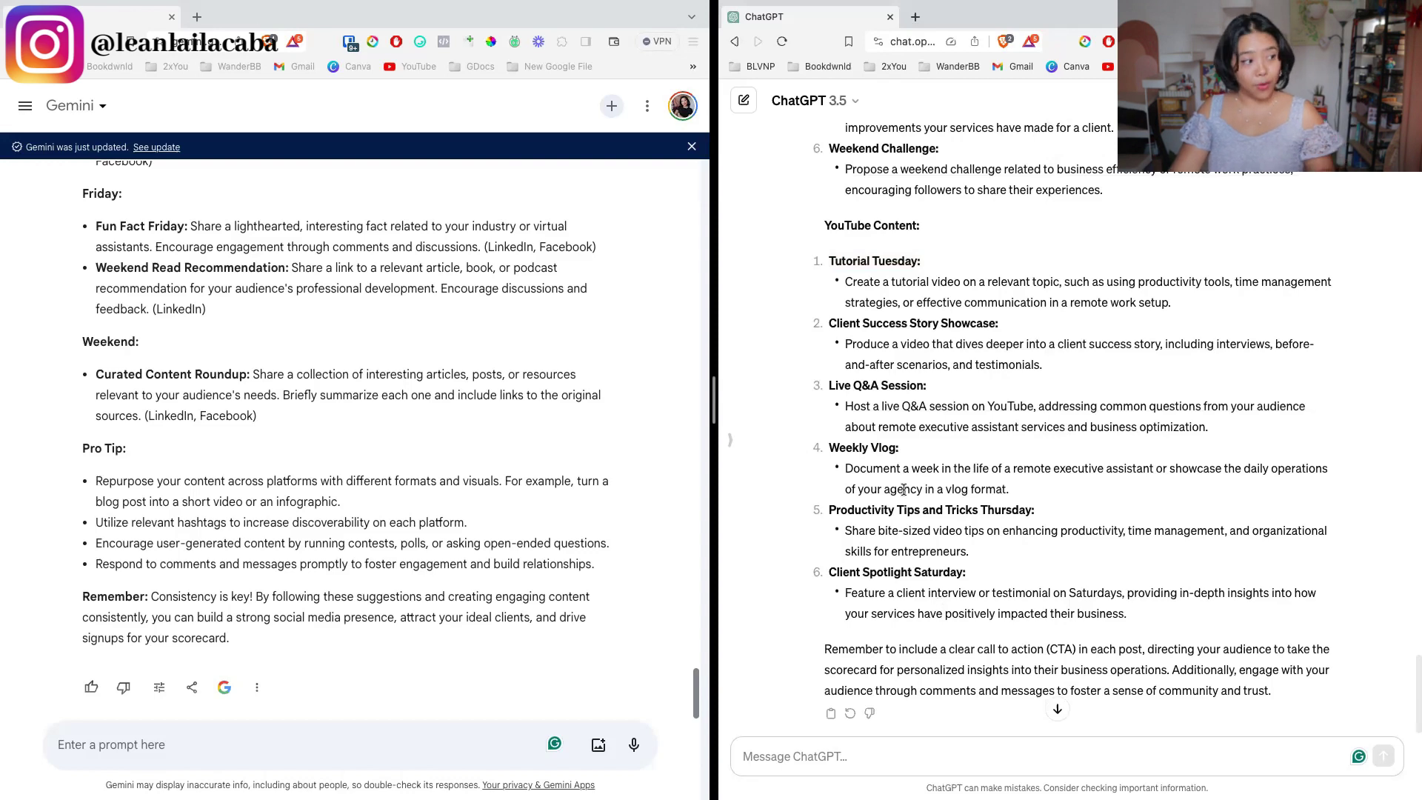
pyautogui.scroll(4, 322, 463)
pyautogui.scroll(-4, 334, 463)
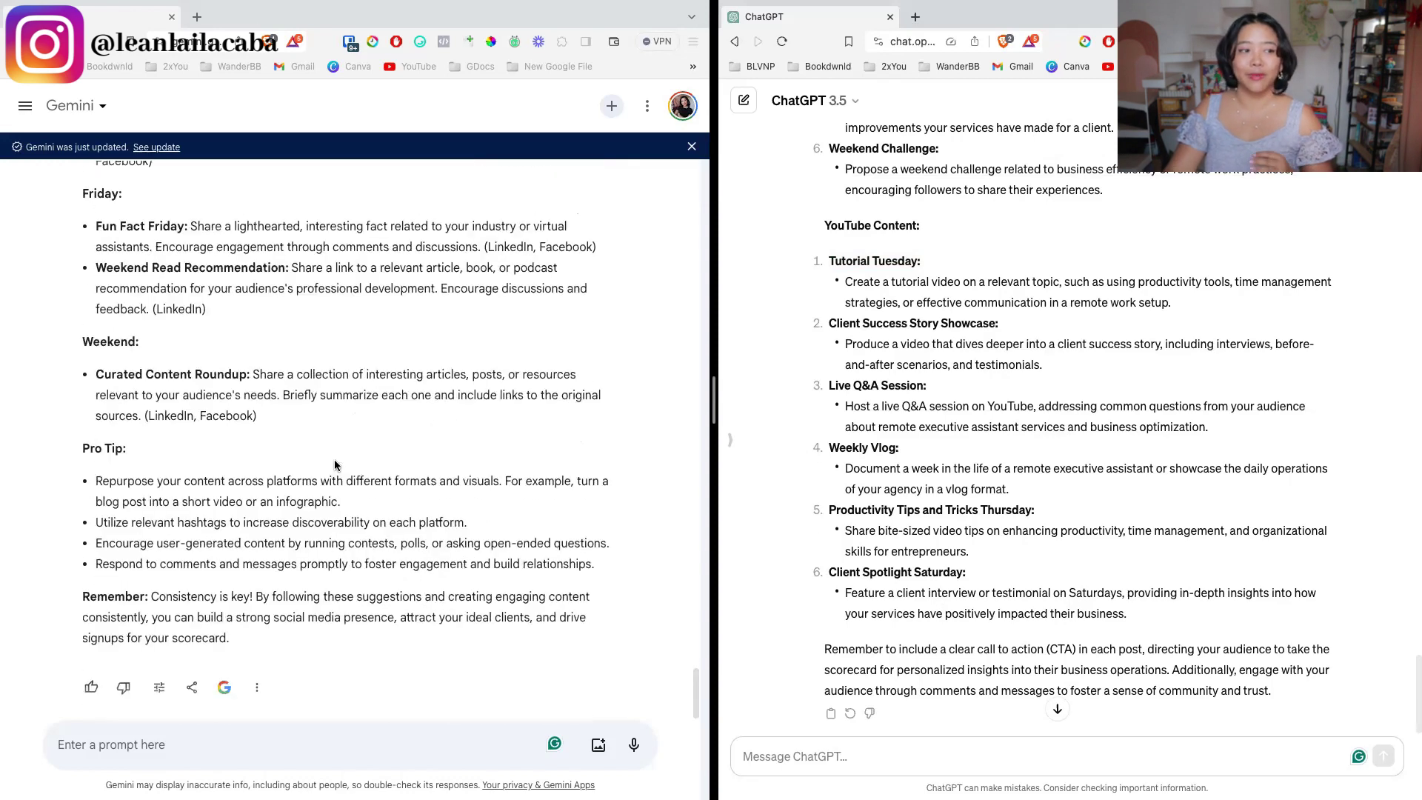
pyautogui.scroll(5, 929, 404)
pyautogui.scroll(-5, 930, 405)
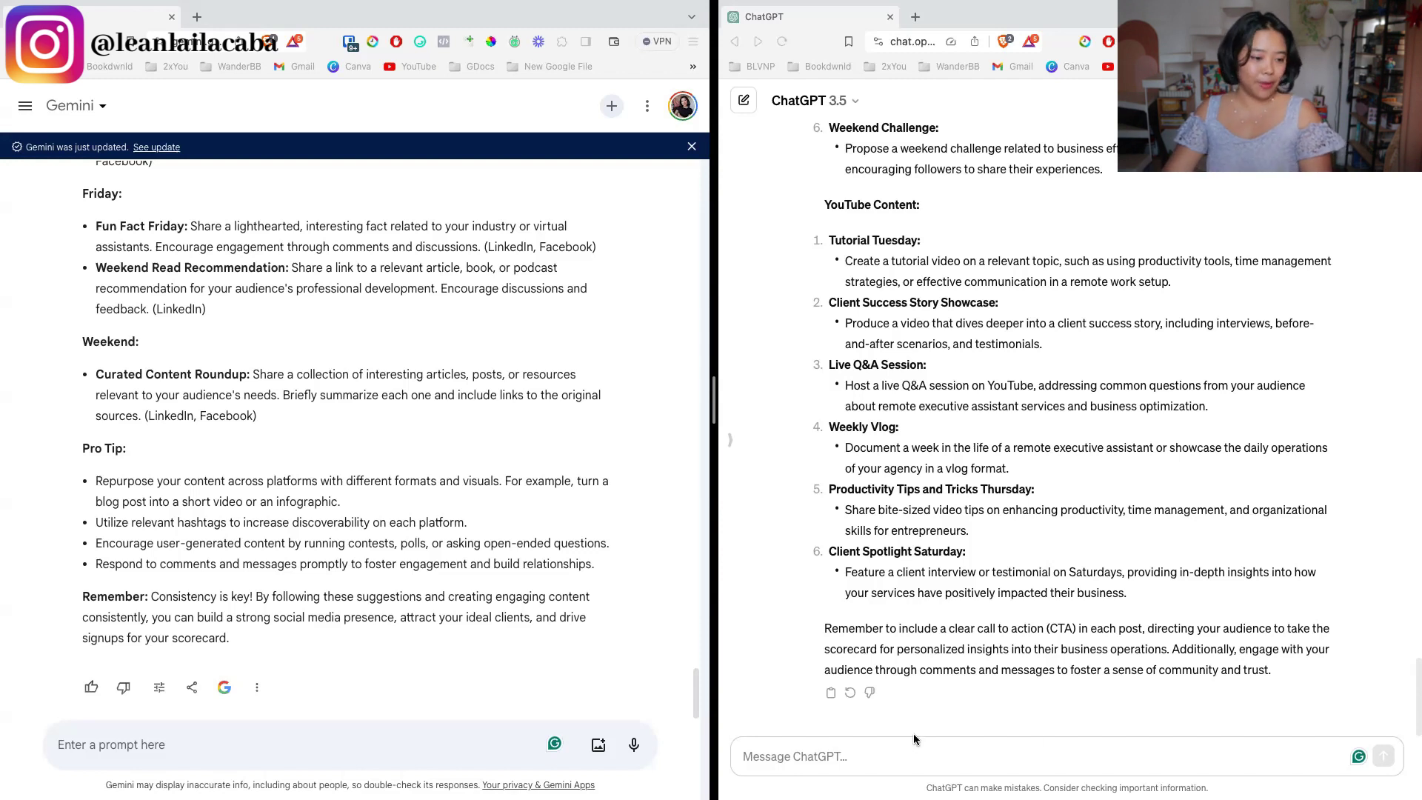
# - Ask both ChatGPT and Gemini "Can you create an example copy for people to take our scorecard?"
pyautogui.click(858, 747)
pyautogui.write('Can you create an example copy for people to take our scorecard?')
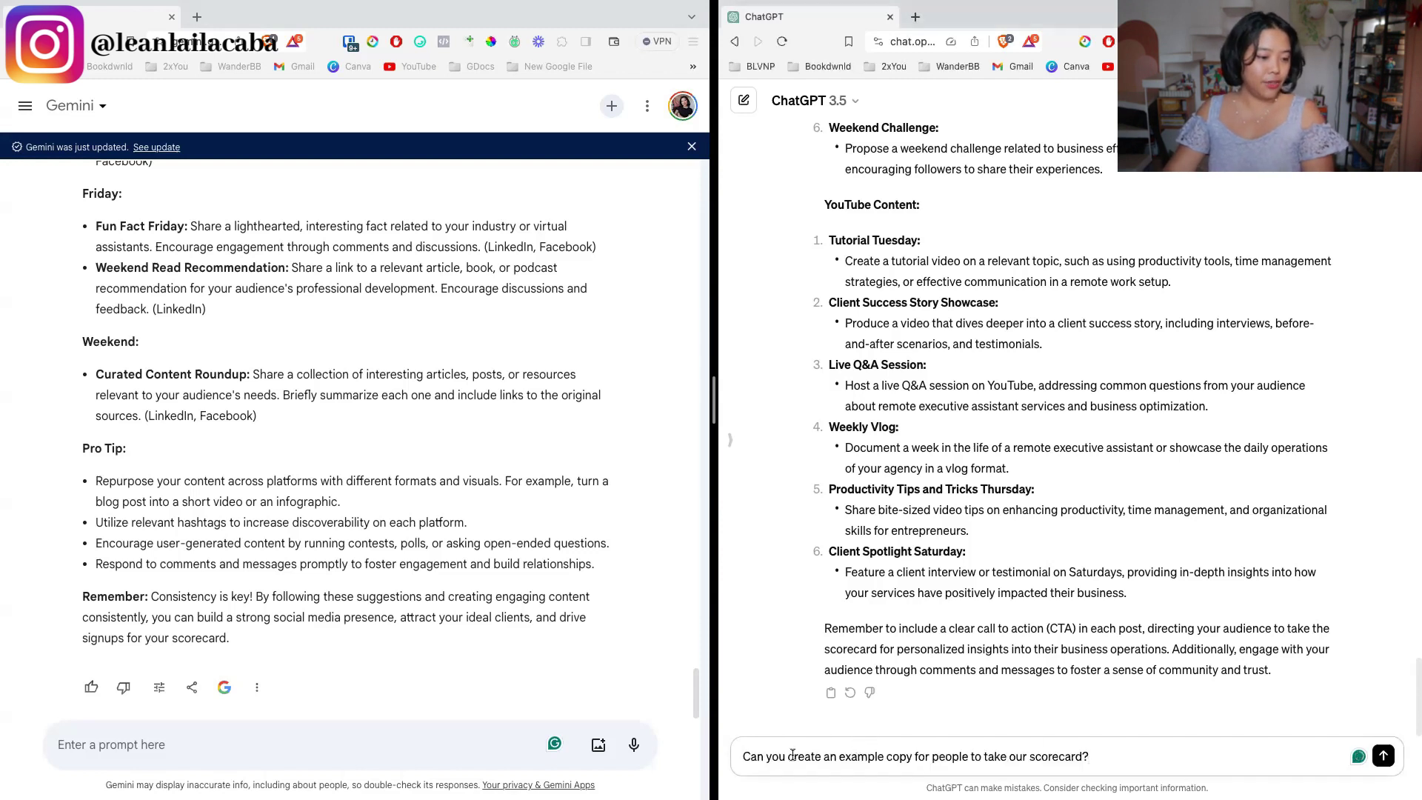
pyautogui.press('Return')
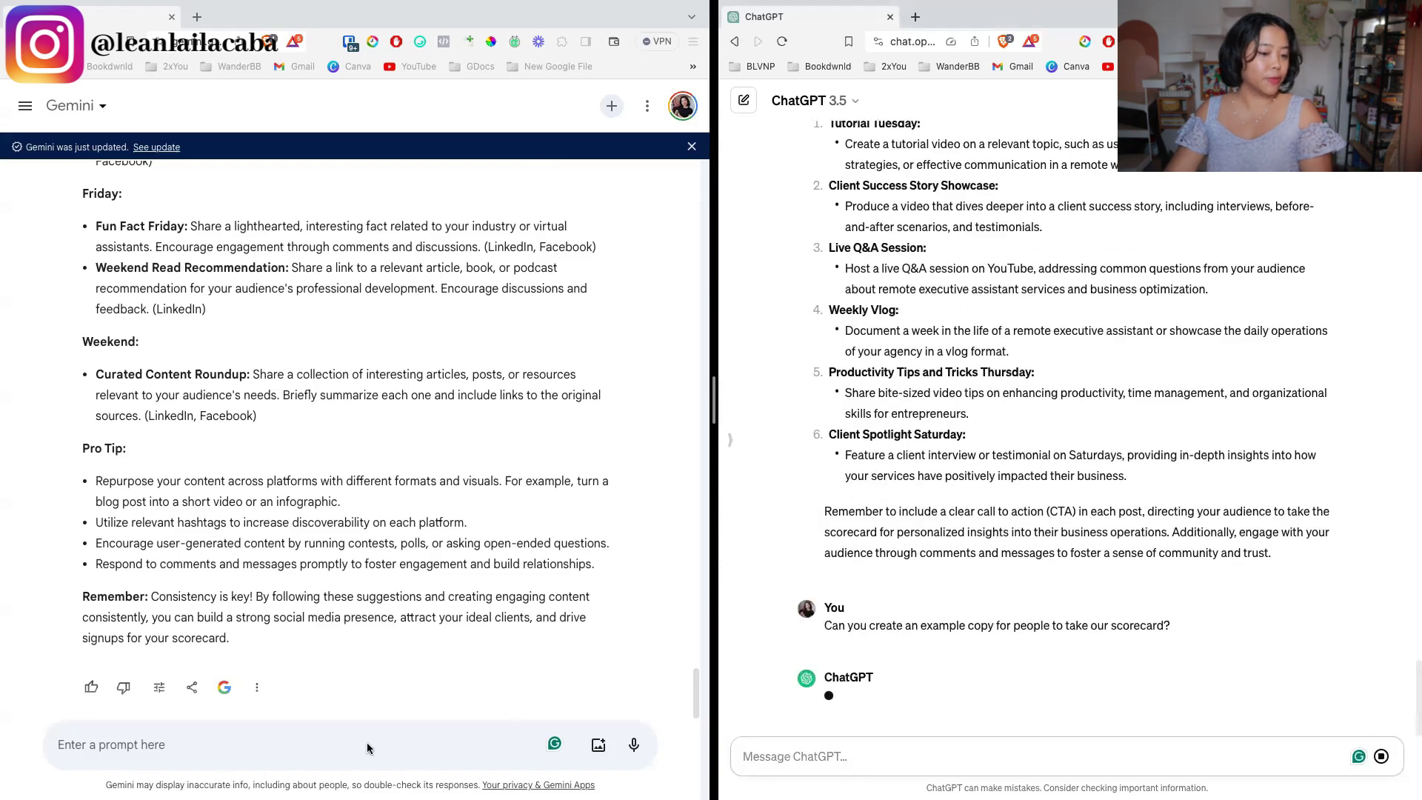
pyautogui.click(313, 741)
pyautogui.write('Can you create an example copy for people to take our scorecard?')
pyautogui.press('Return')
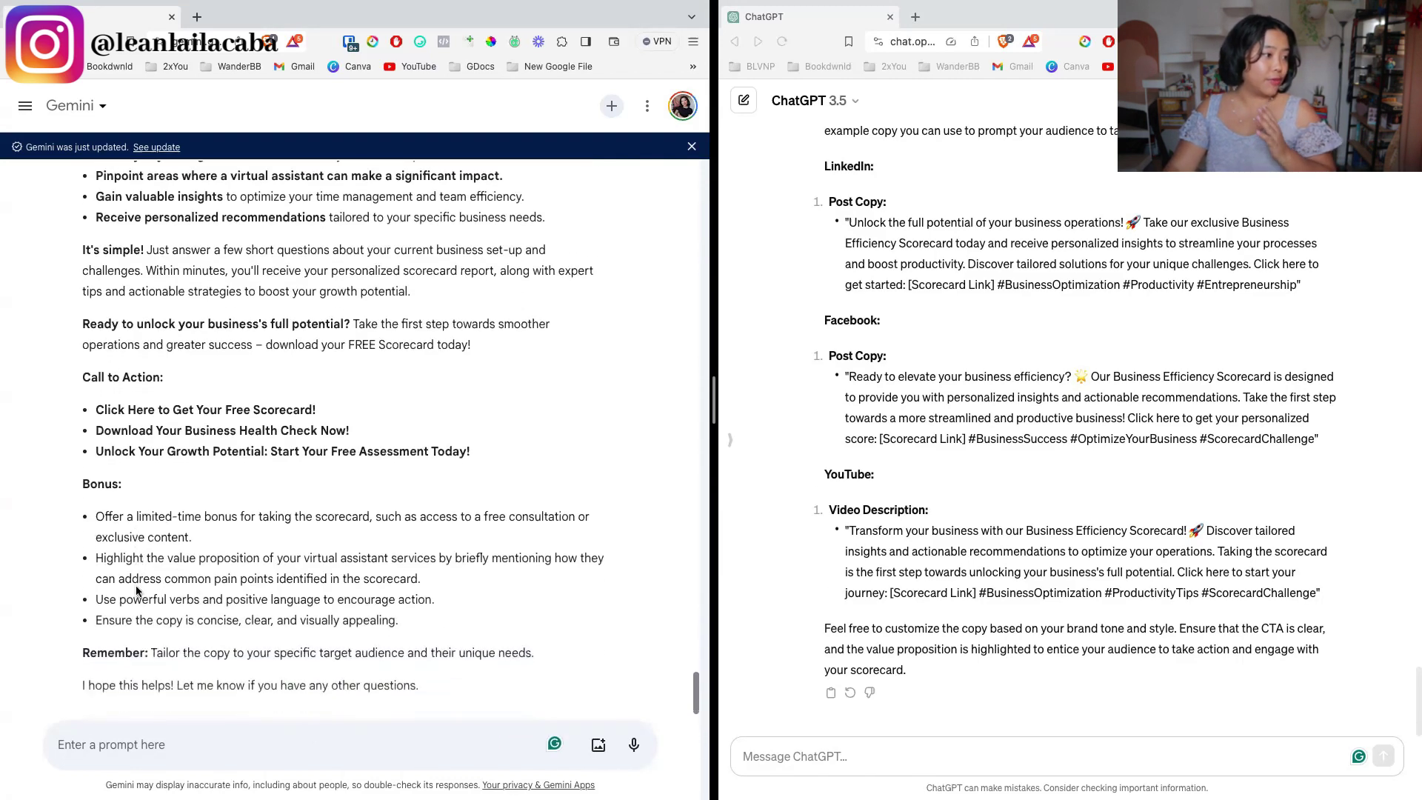
# - Examine ChatGPT's scorecard copy for LinkedIn, Facebook and YouTube, and Gemini's headlines, body, calls to action and bonus tips
pyautogui.click(828, 234)
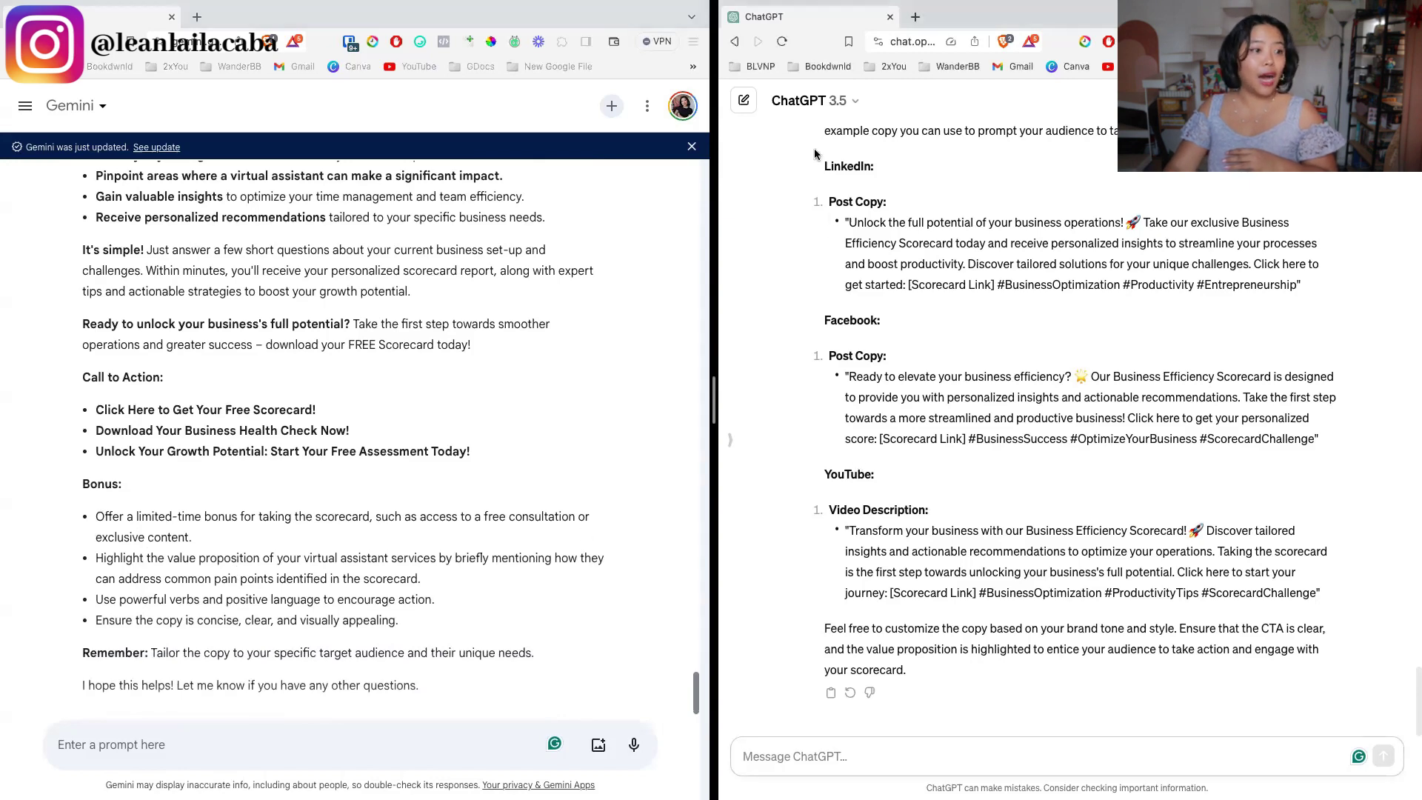
pyautogui.moveTo(823, 163); pyautogui.dragTo(1310, 621)
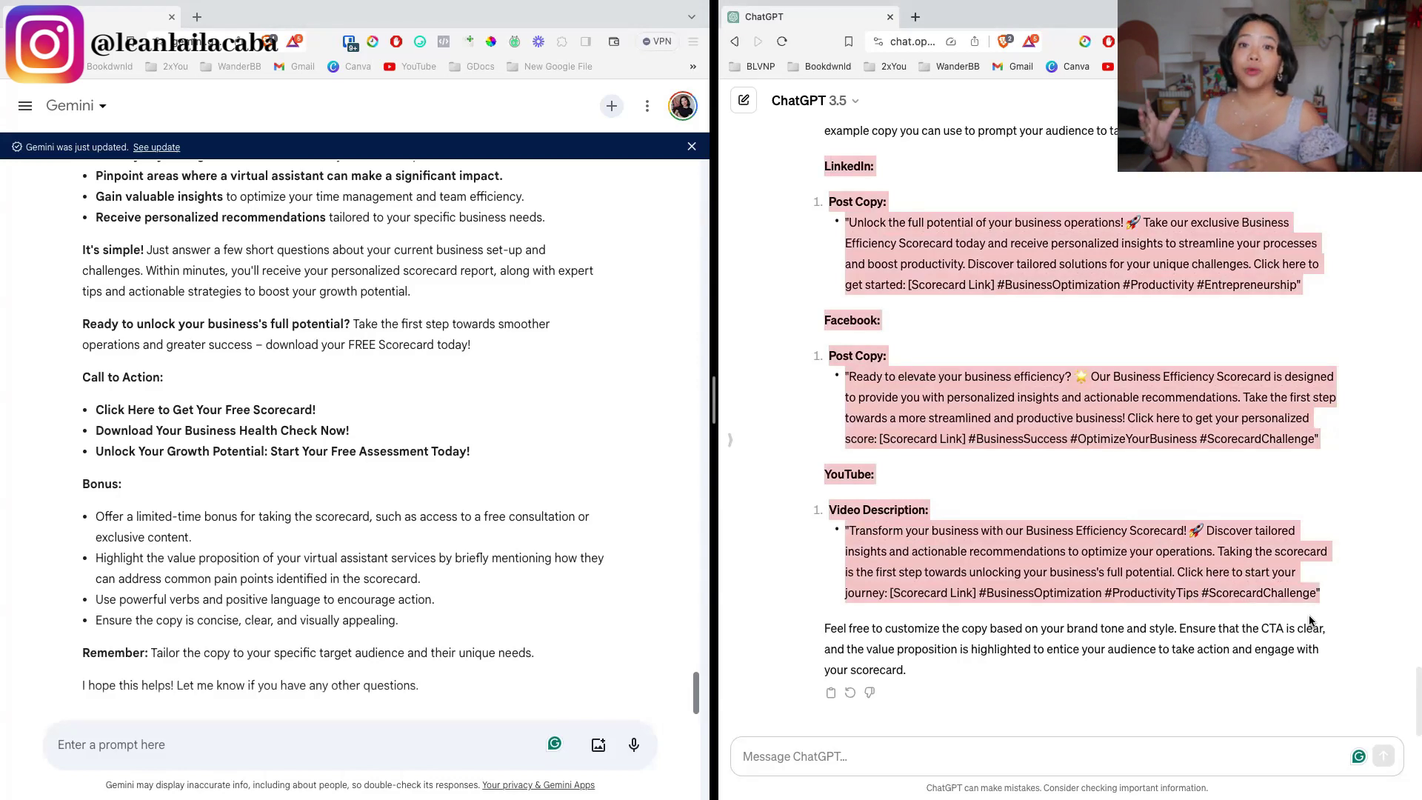
pyautogui.click(1263, 607)
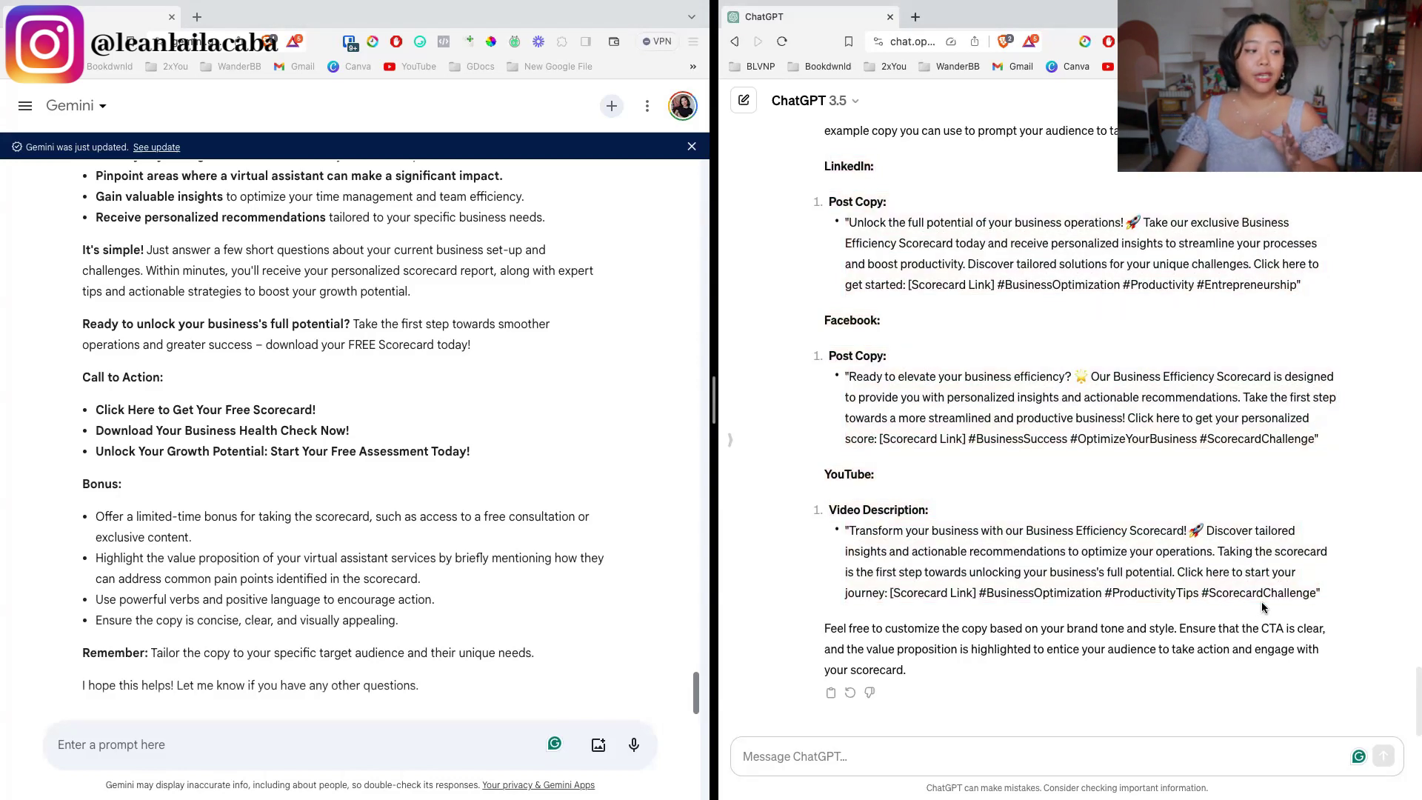
pyautogui.scroll(10, 367, 598)
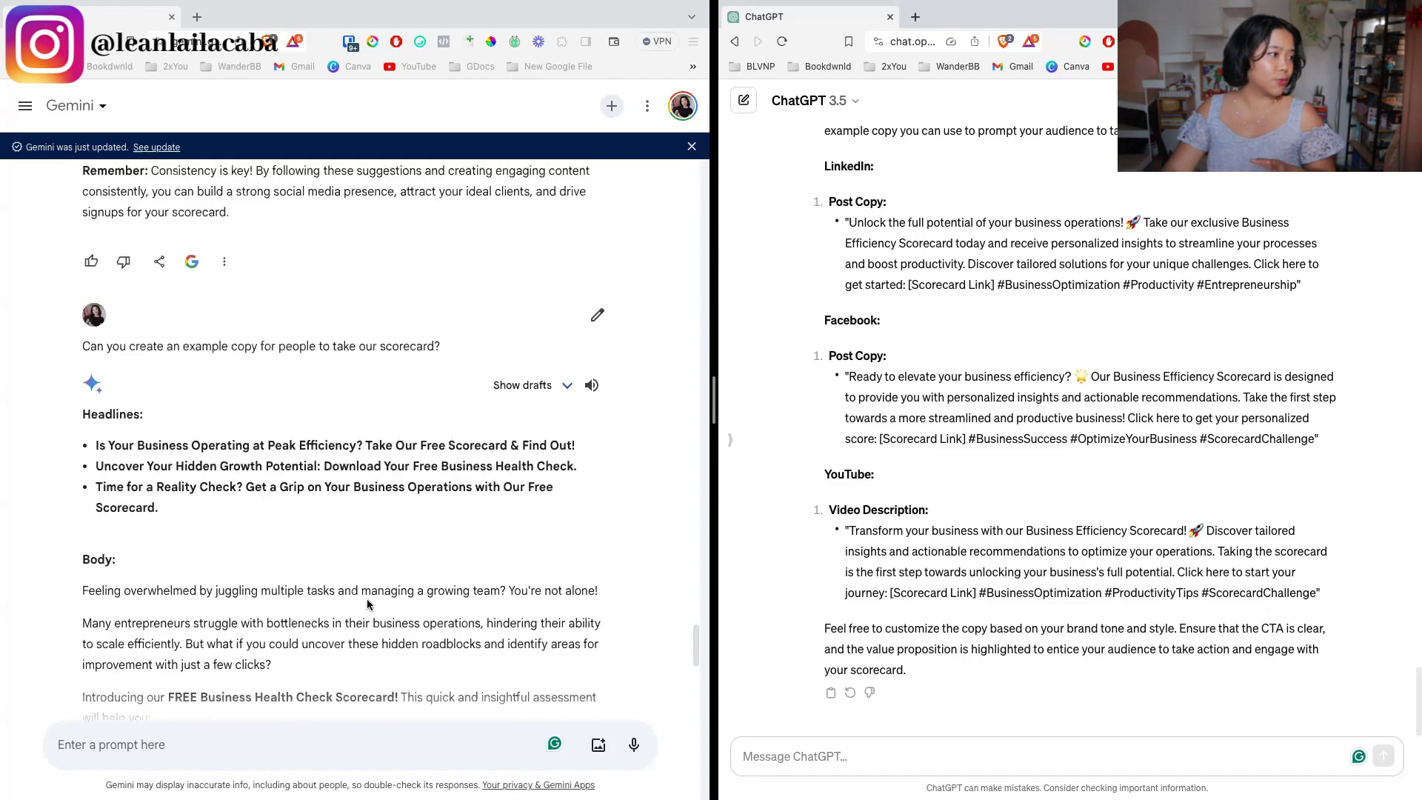
pyautogui.scroll(-2, 367, 604)
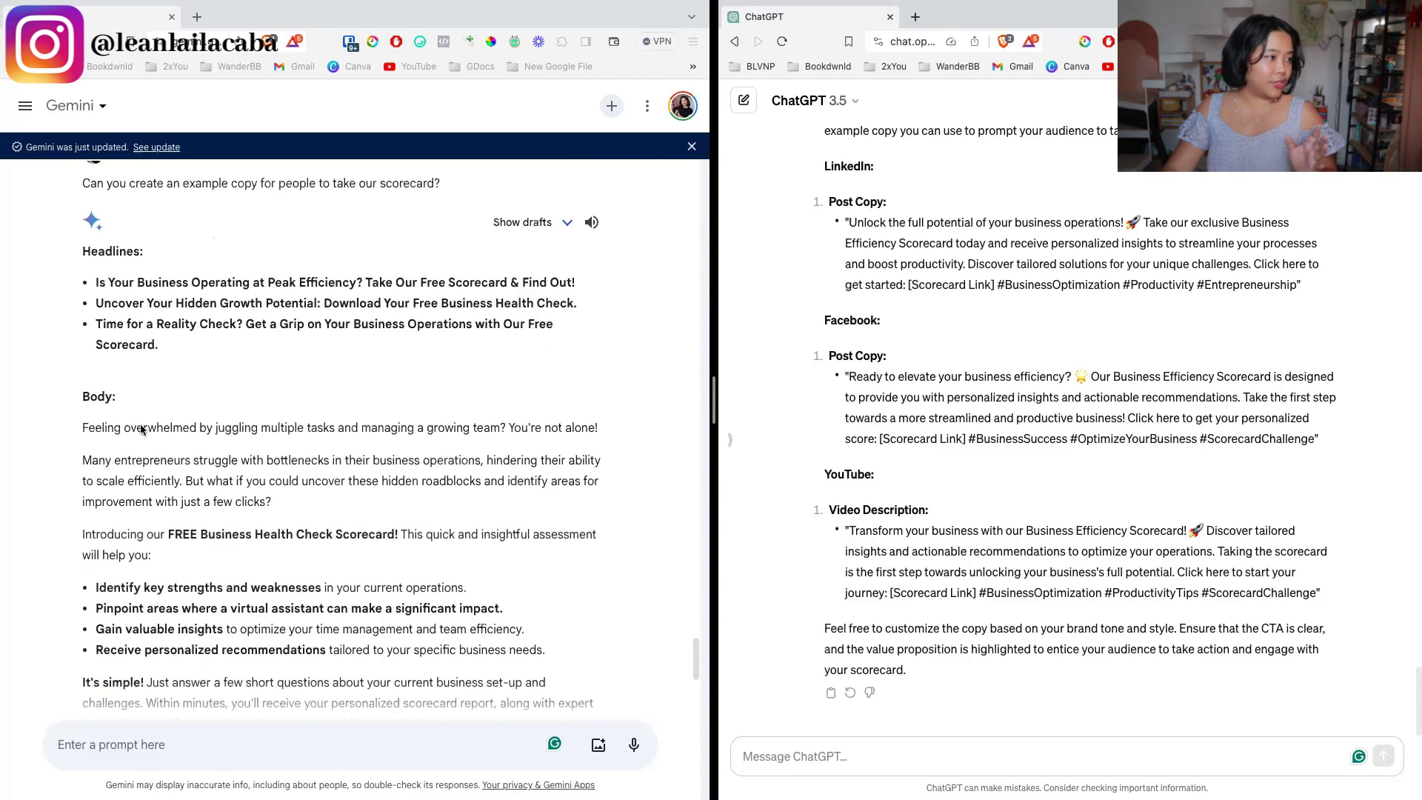
pyautogui.scroll(-3, 174, 563)
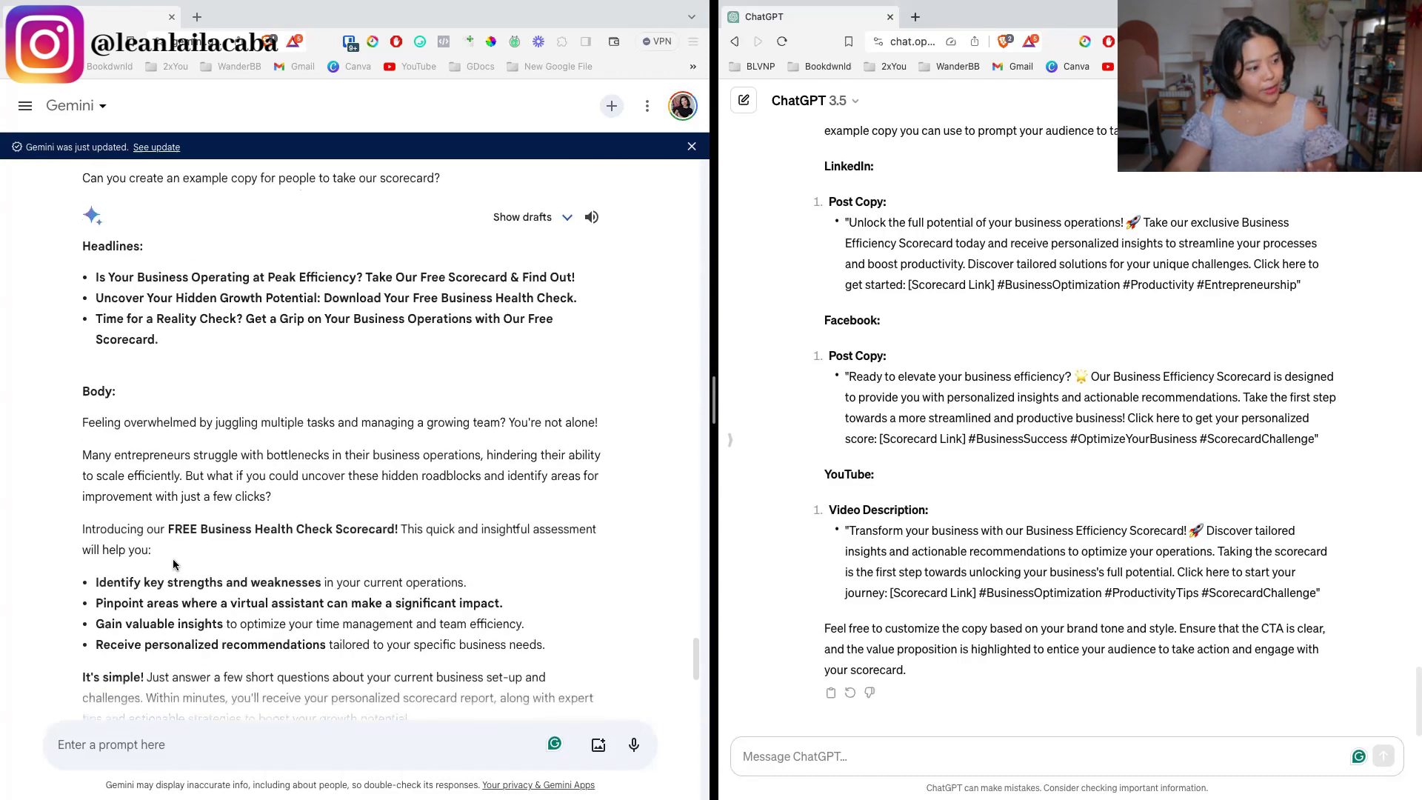
pyautogui.scroll(-4, 178, 567)
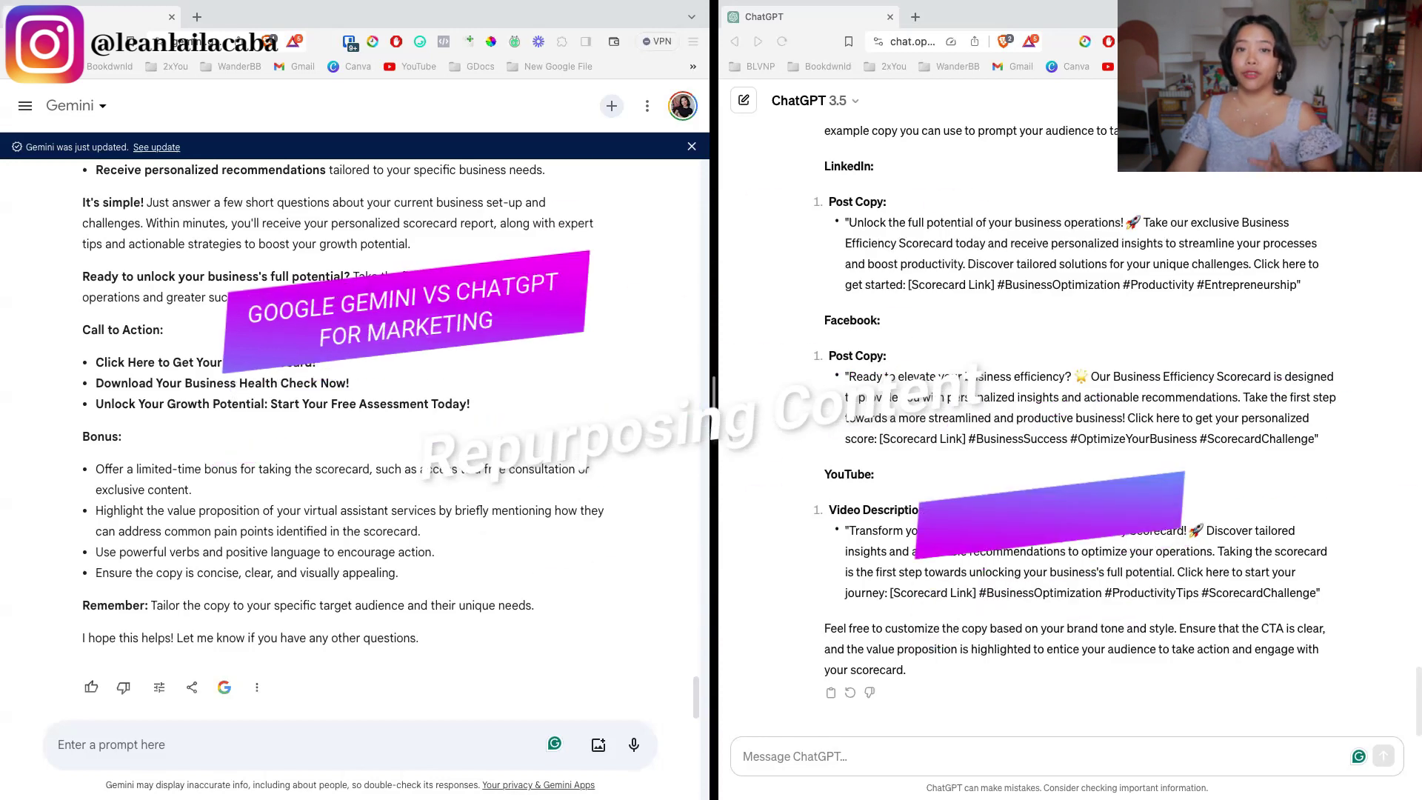
# - Ask ChatGPT "Can you repurpose the copy for Twitter, and Instagram?" and copy the prompt for reuse
pyautogui.click(808, 756)
pyautogui.write('Can you repurpose the copy for LinkedIn, Twitter, and Instagram?')
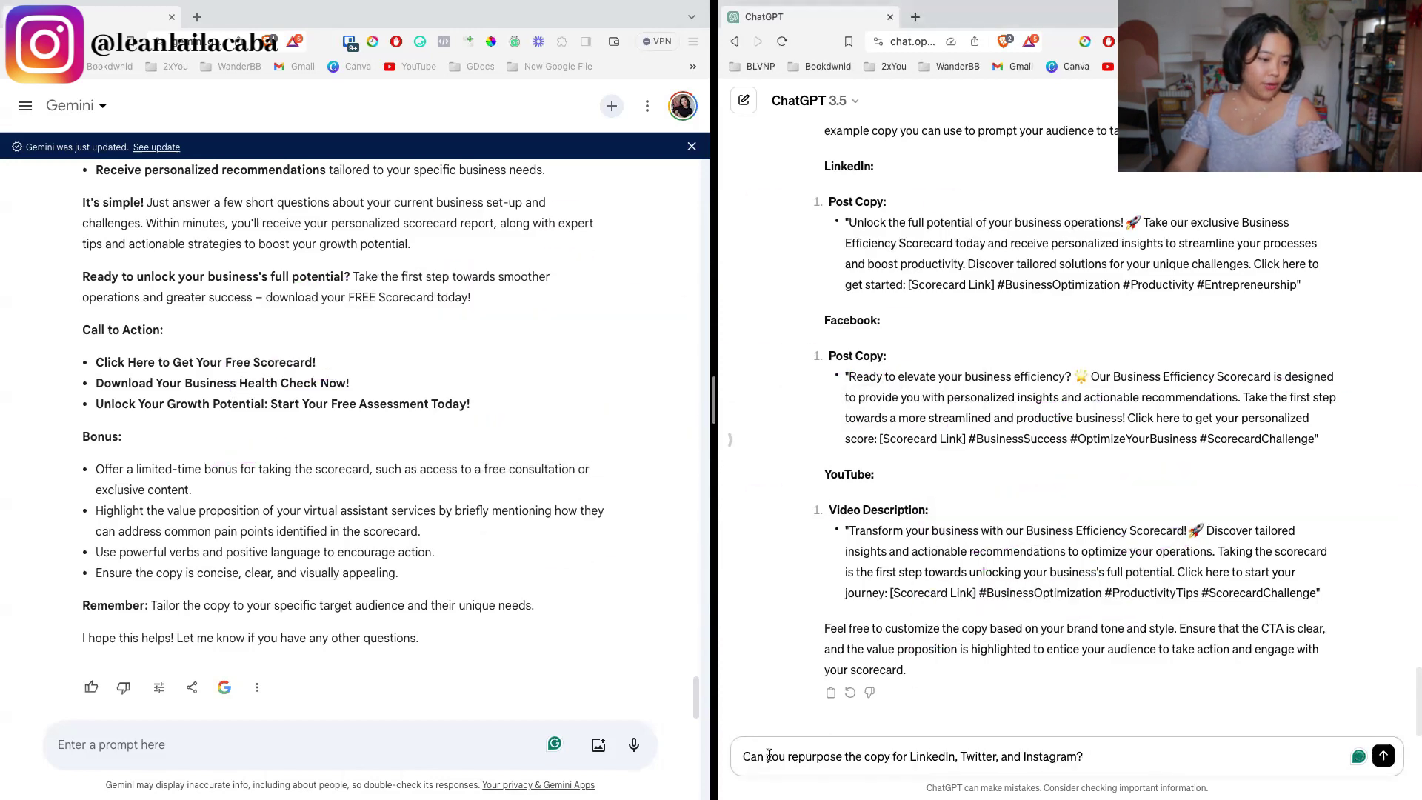
pyautogui.doubleClick(933, 754)
pyautogui.press('BackSpace')
pyautogui.press('BackSpace')
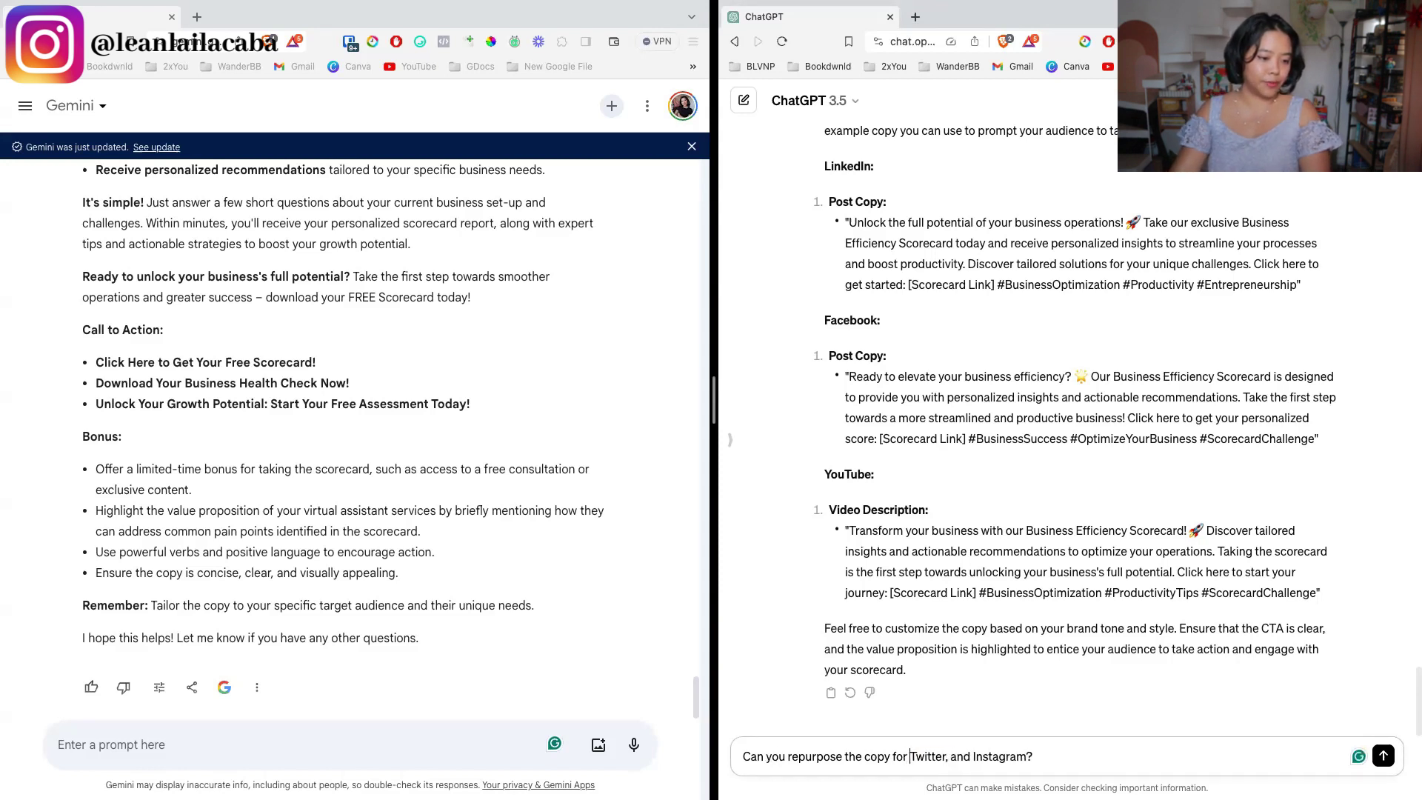
pyautogui.press('super+a')
pyautogui.press('super+c')
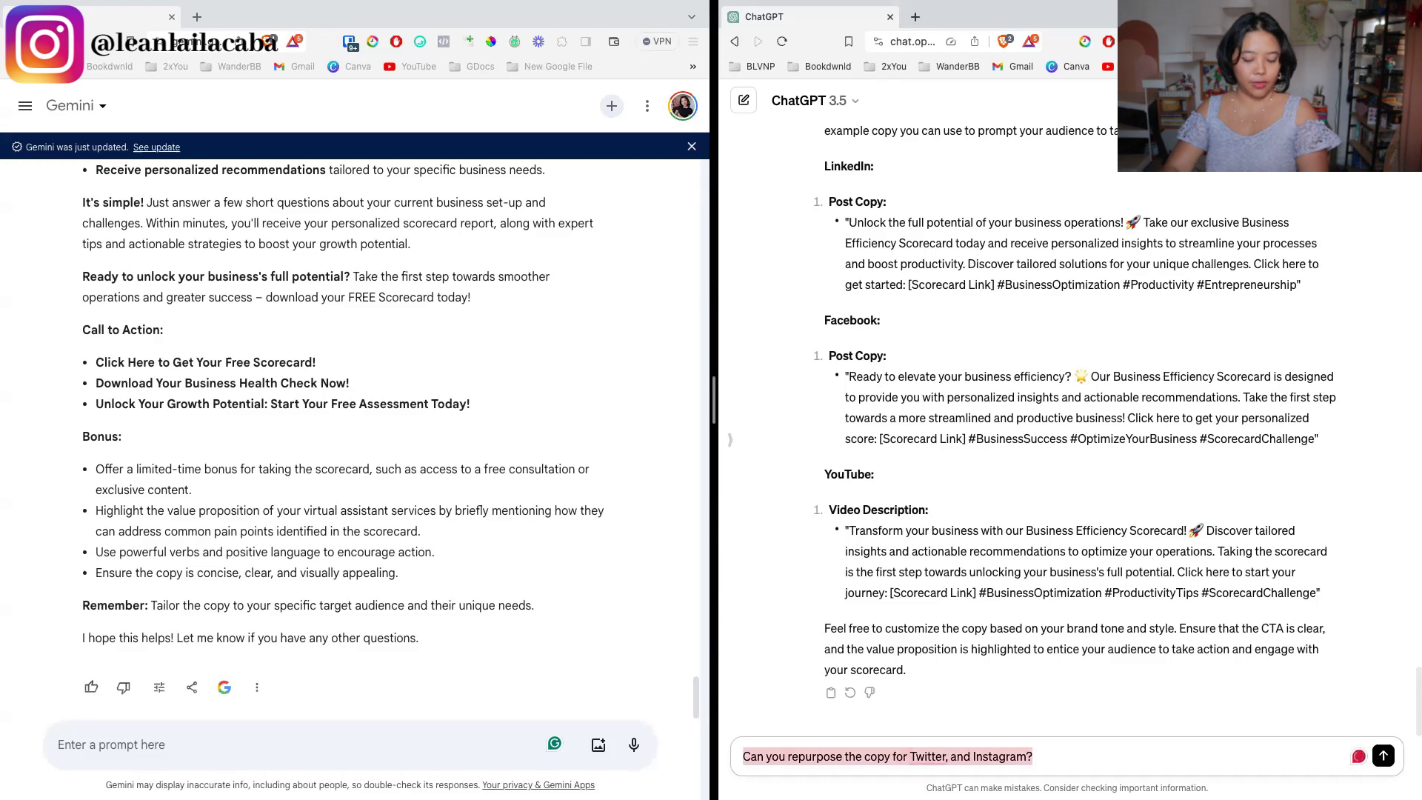
pyautogui.press('Return')
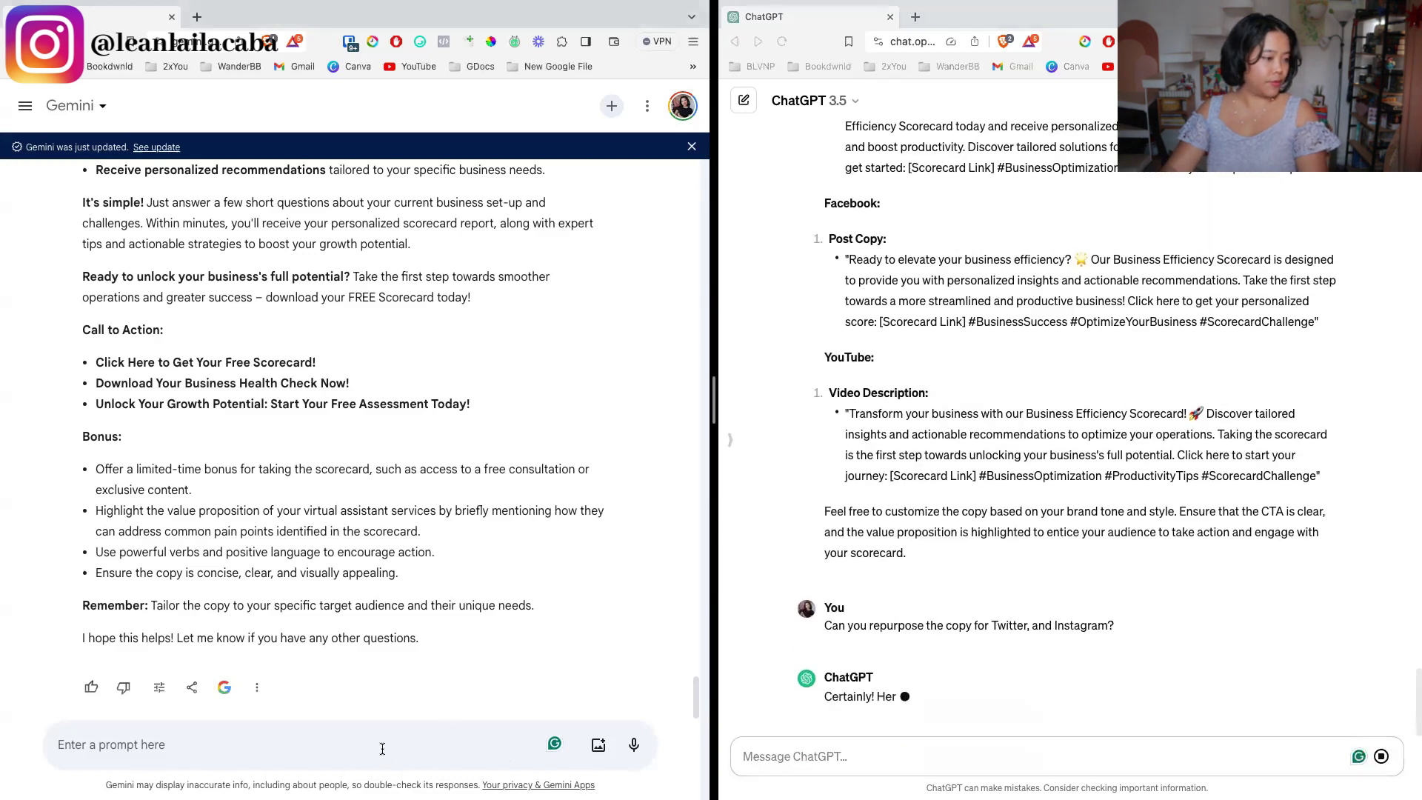
# - Send Gemini the same prompt about repurposing the copy for Twitter and Instagram
pyautogui.click(404, 742)
pyautogui.press('super+v')
pyautogui.press('Return')
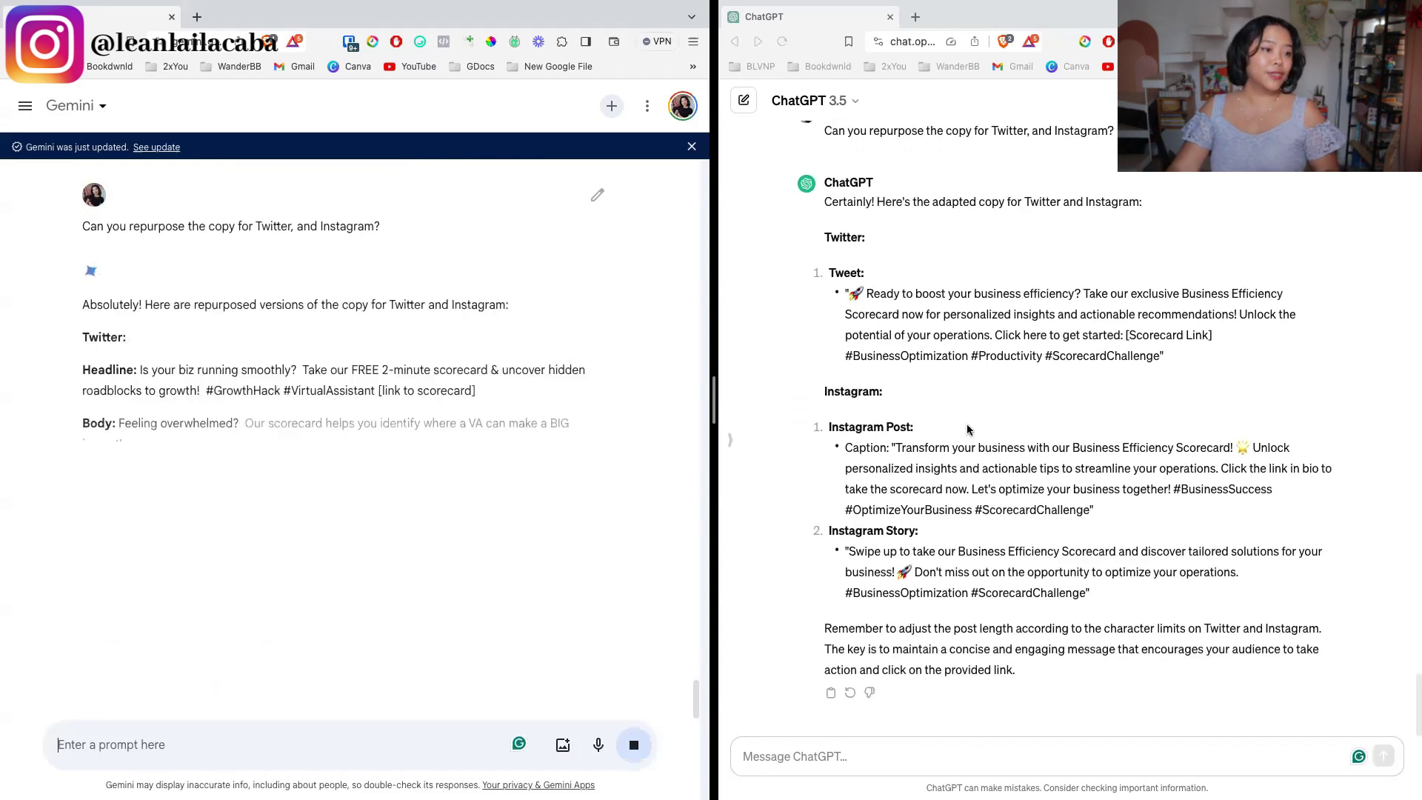
# - Examine ChatGPT's repurposed tweet and Instagram copy alongside Gemini's Twitter and Instagram versions, including Gemini's additional tips
pyautogui.moveTo(845, 293); pyautogui.dragTo(1208, 366)
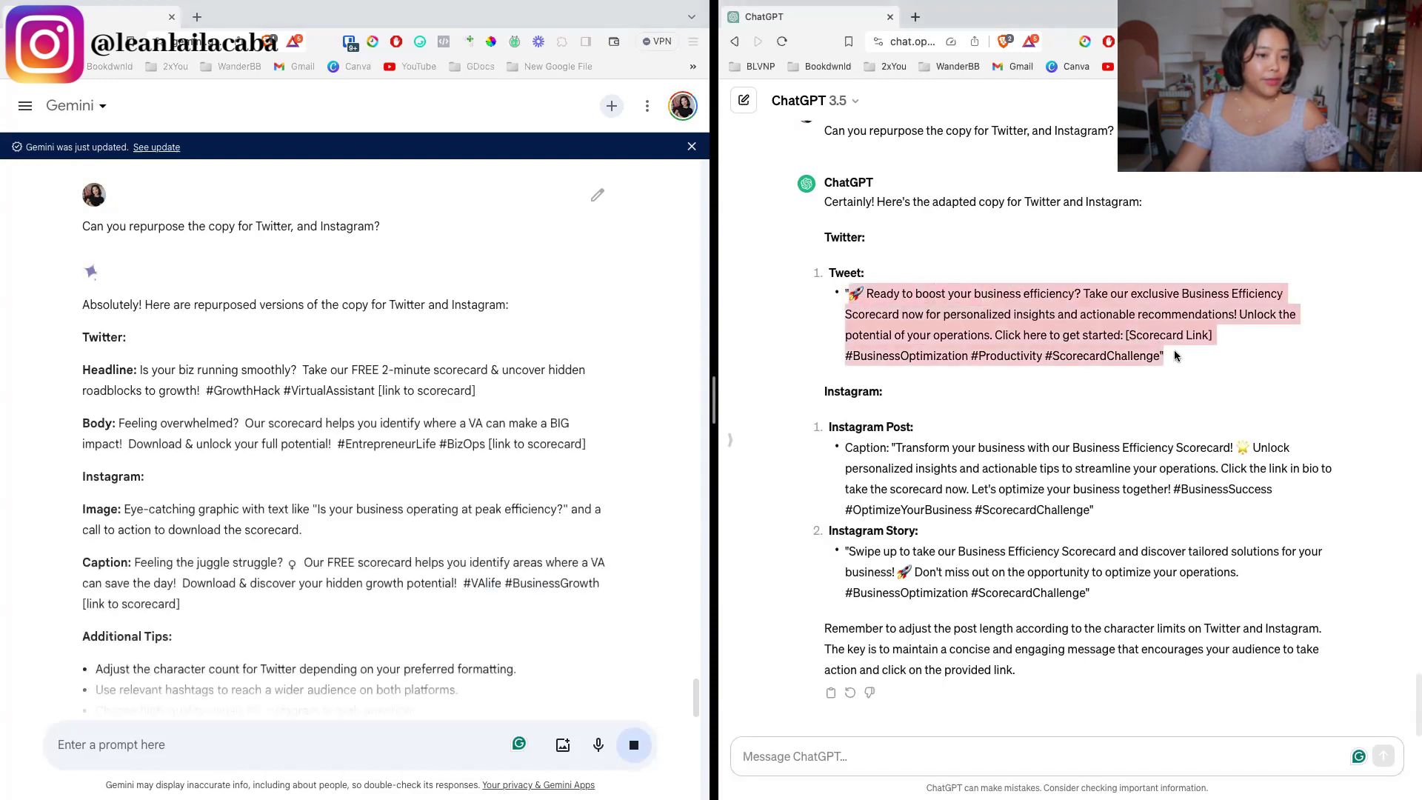
pyautogui.click(1209, 366)
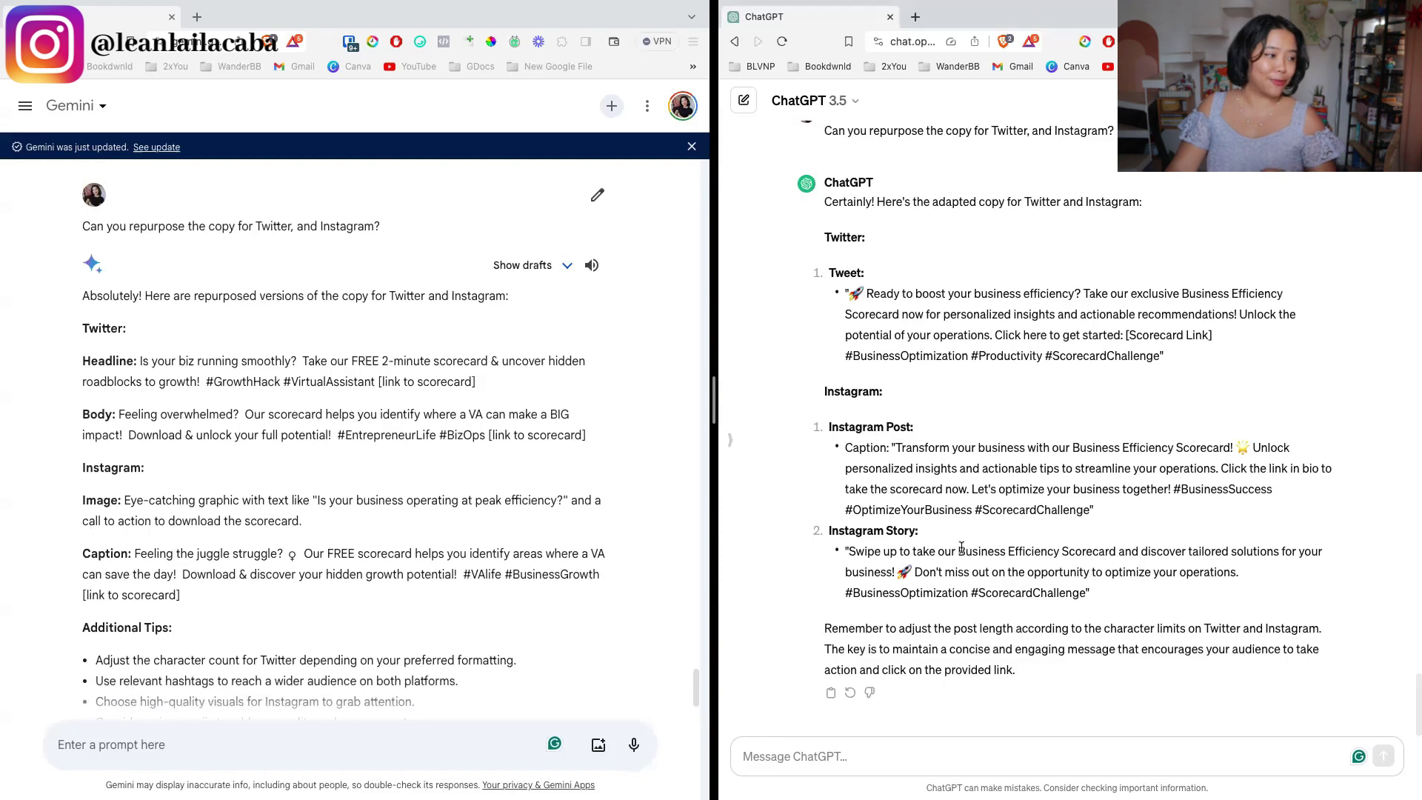
pyautogui.click(158, 366)
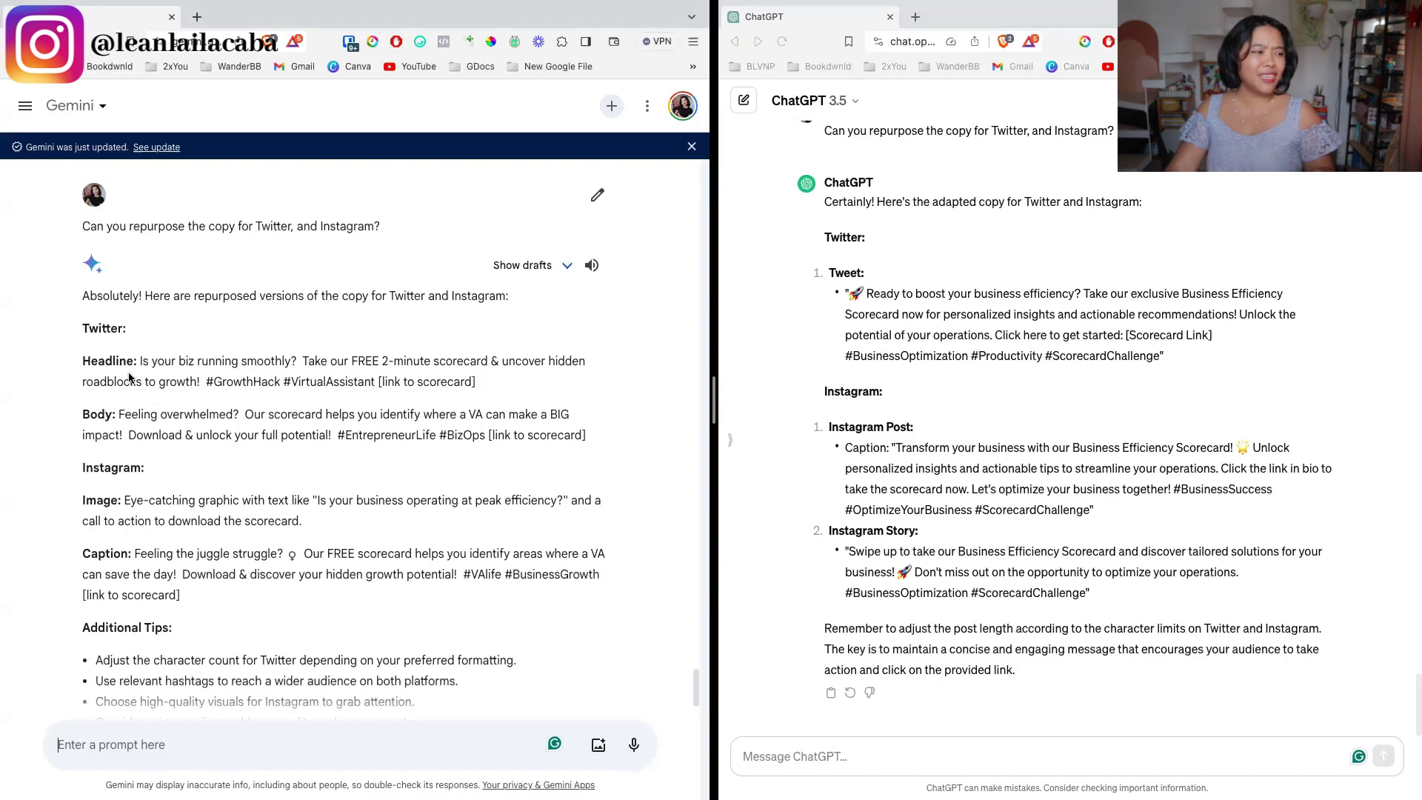
pyautogui.moveTo(82, 359); pyautogui.dragTo(612, 447)
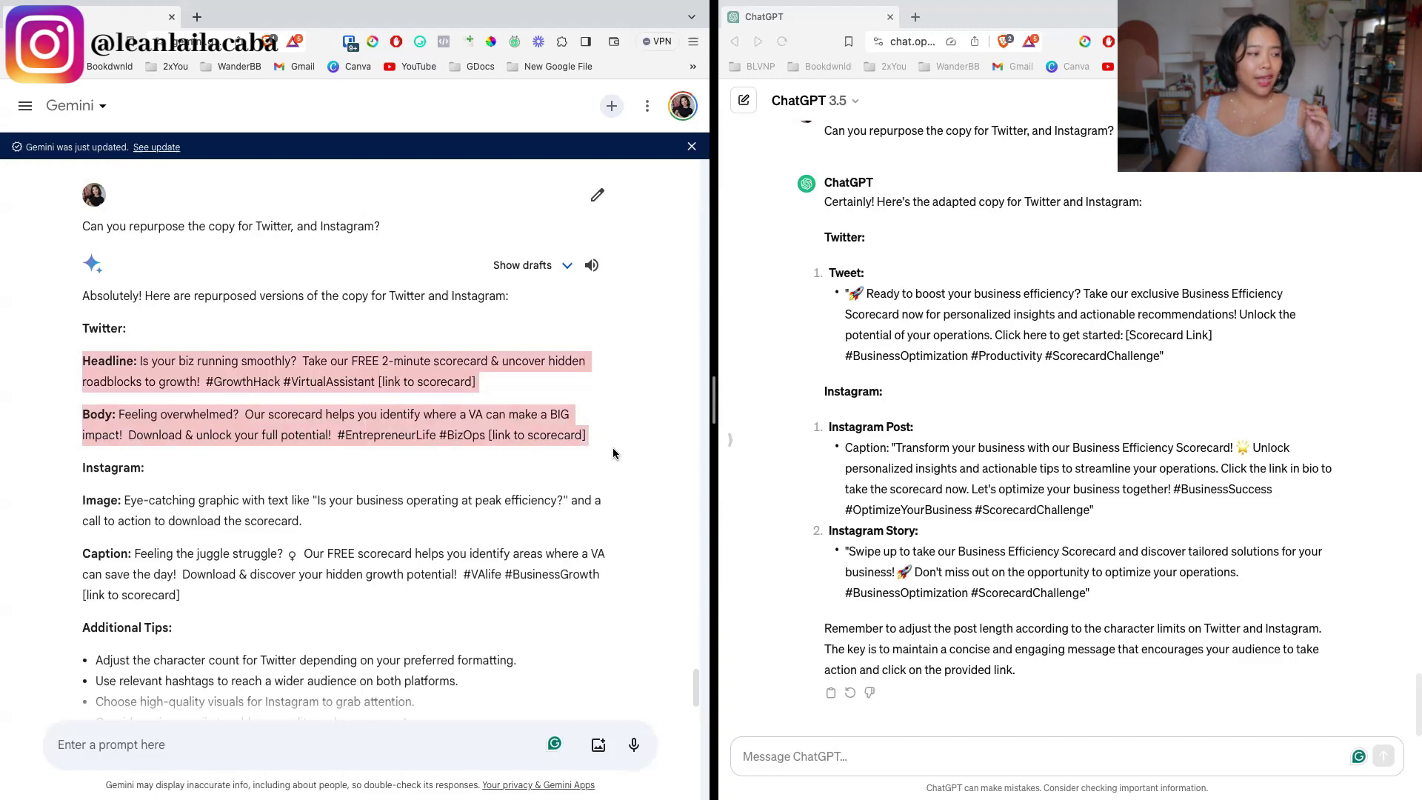
pyautogui.moveTo(105, 496); pyautogui.dragTo(250, 611)
pyautogui.click(250, 611)
pyautogui.scroll(-2, 252, 609)
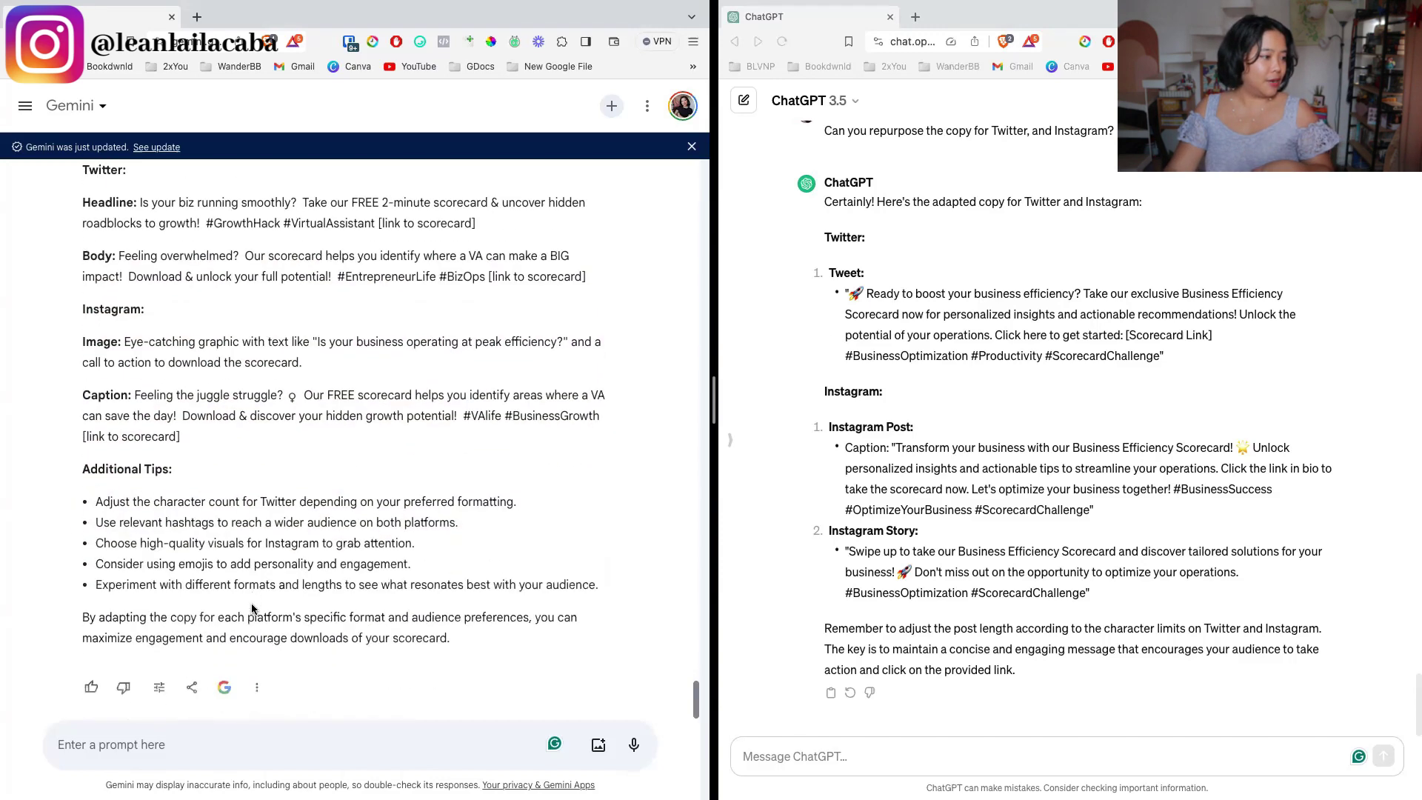
pyautogui.moveTo(645, 593); pyautogui.dragTo(71, 509)
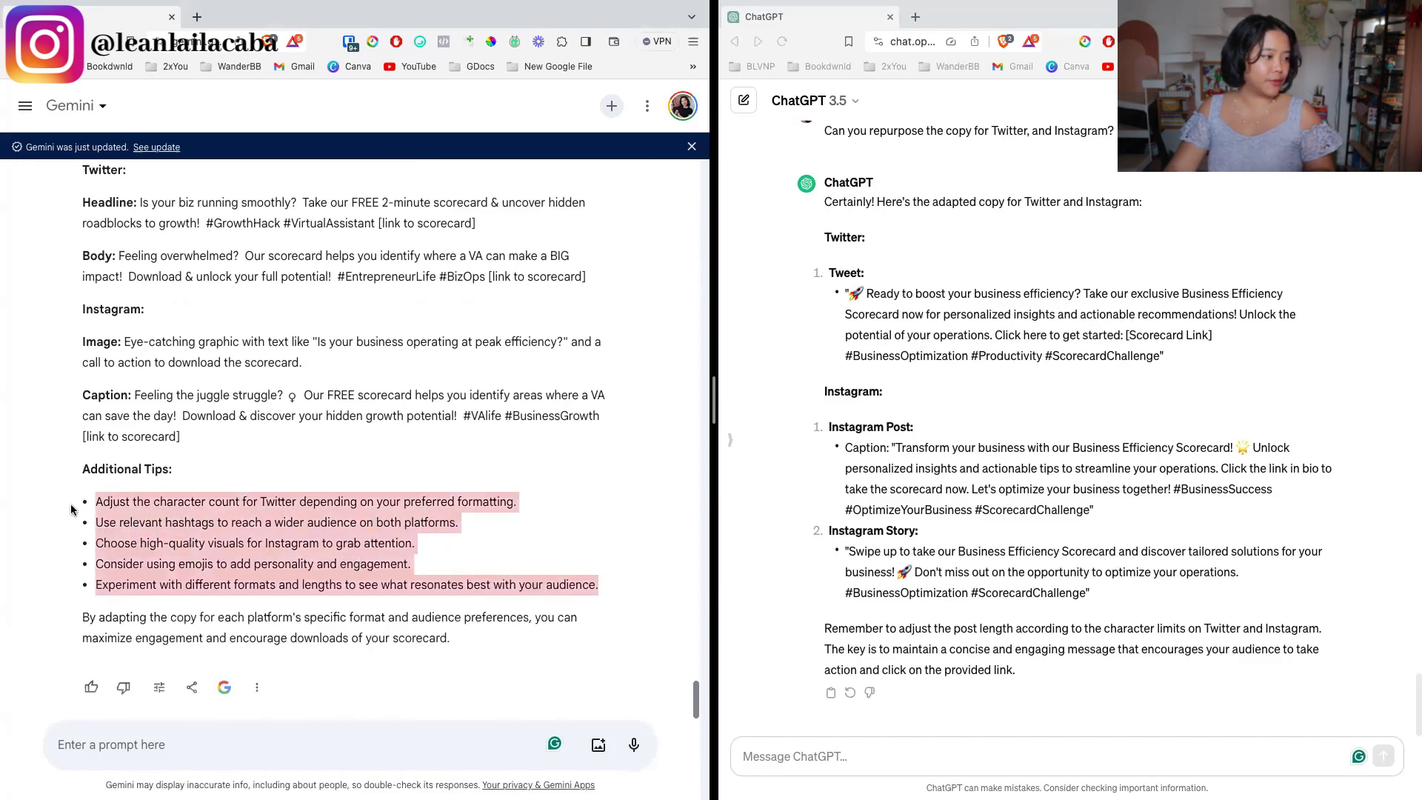
pyautogui.click(301, 511)
pyautogui.scroll(1, 301, 512)
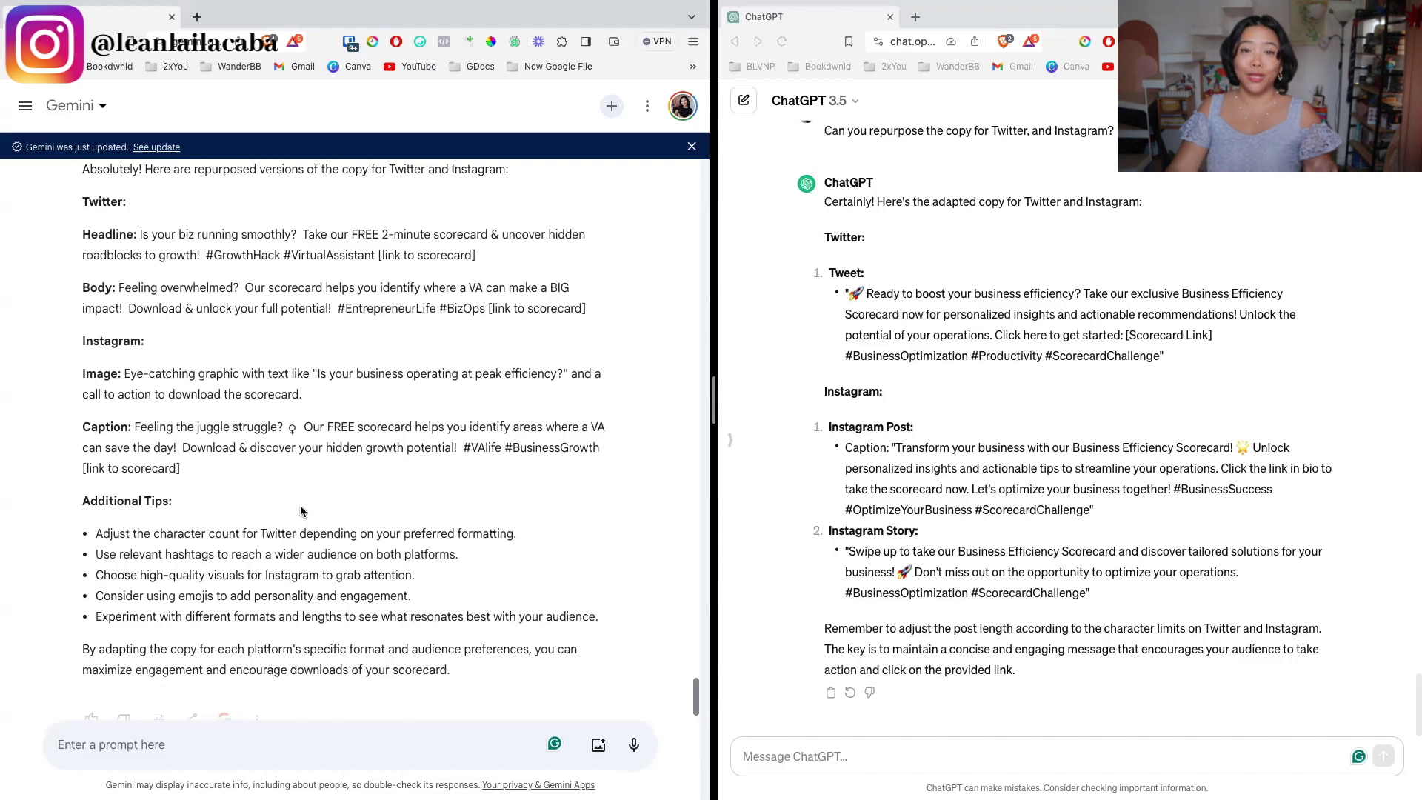
pyautogui.scroll(-1, 303, 509)
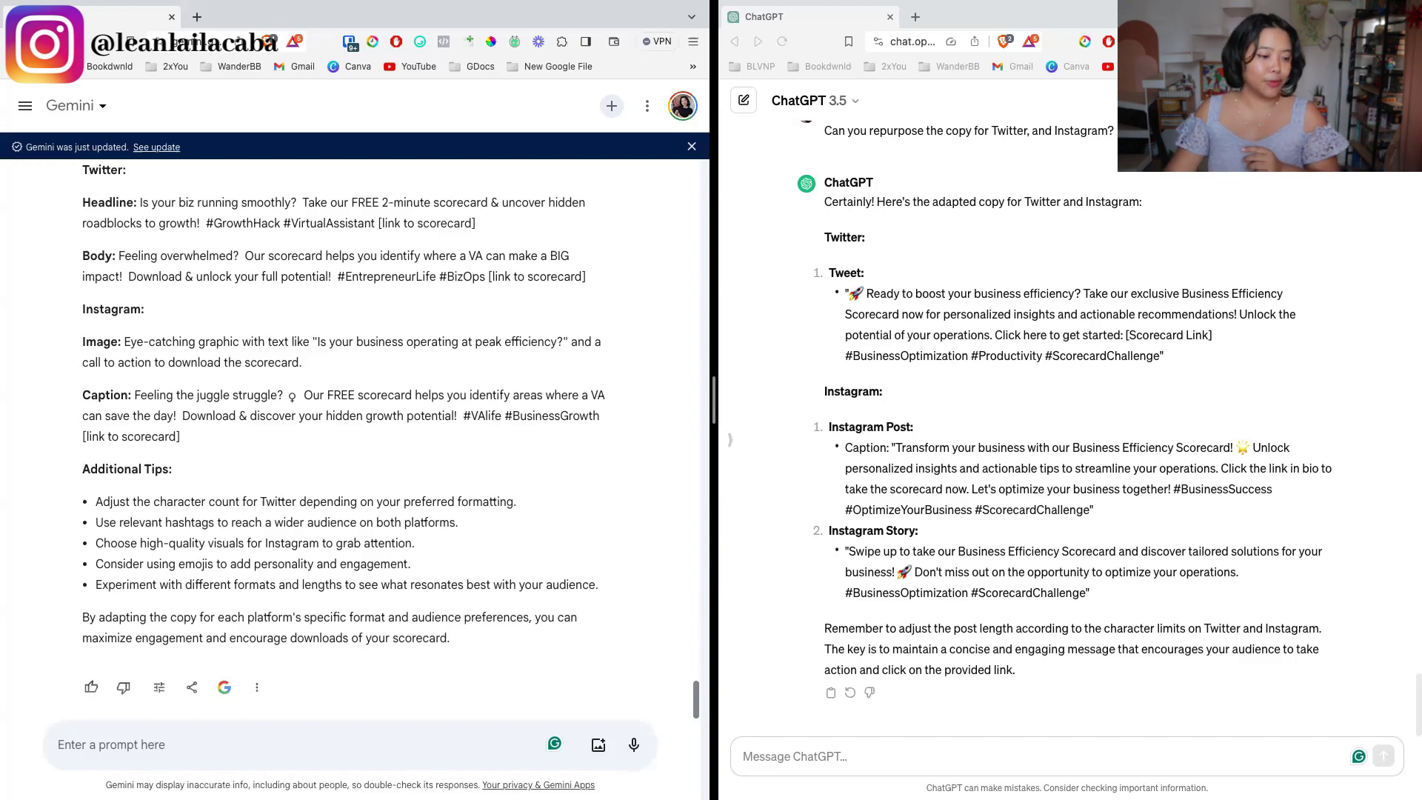
# - Ask ChatGPT "rewrite these as if you're alex hormozi" and copy the prompt for reuse
pyautogui.click(787, 753)
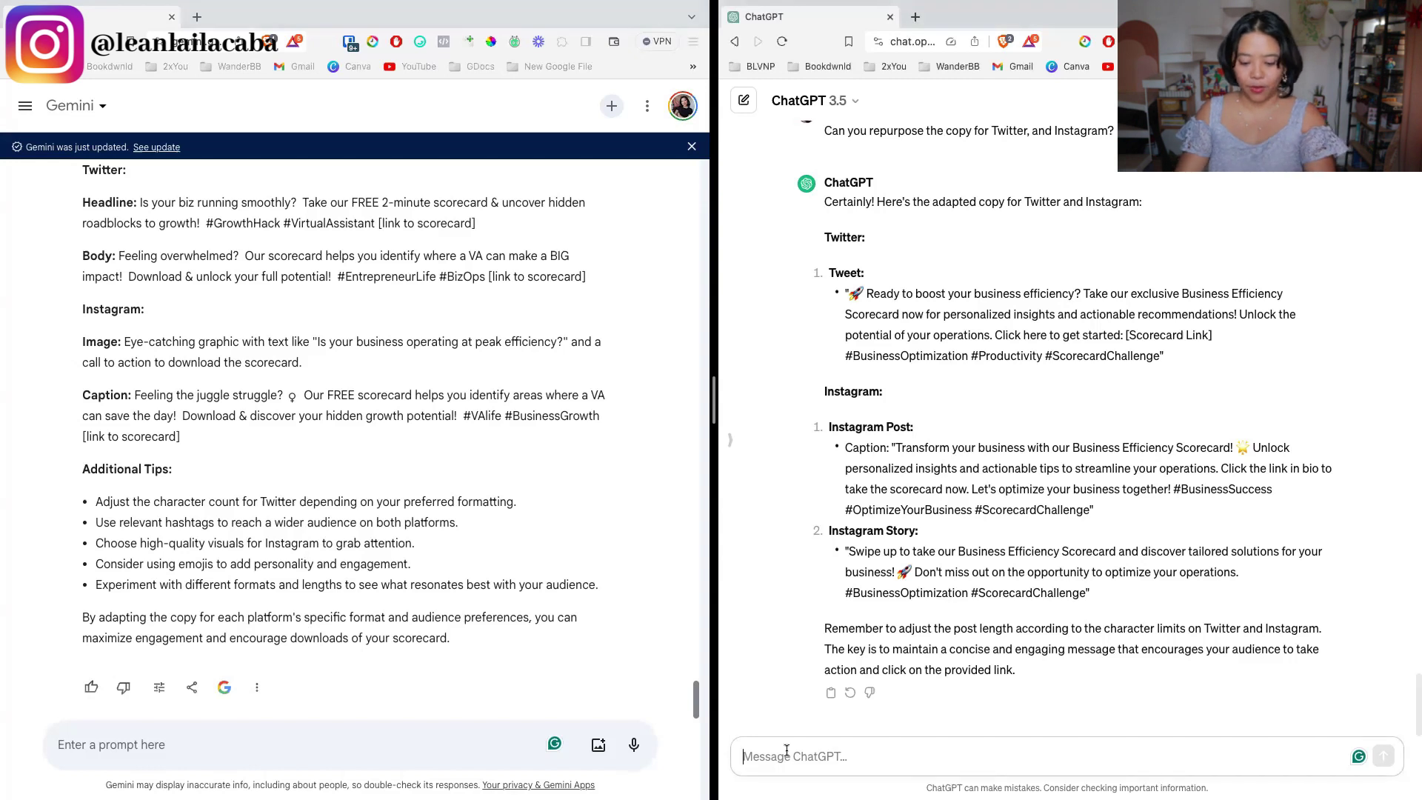
pyautogui.write('rewrite these as i')
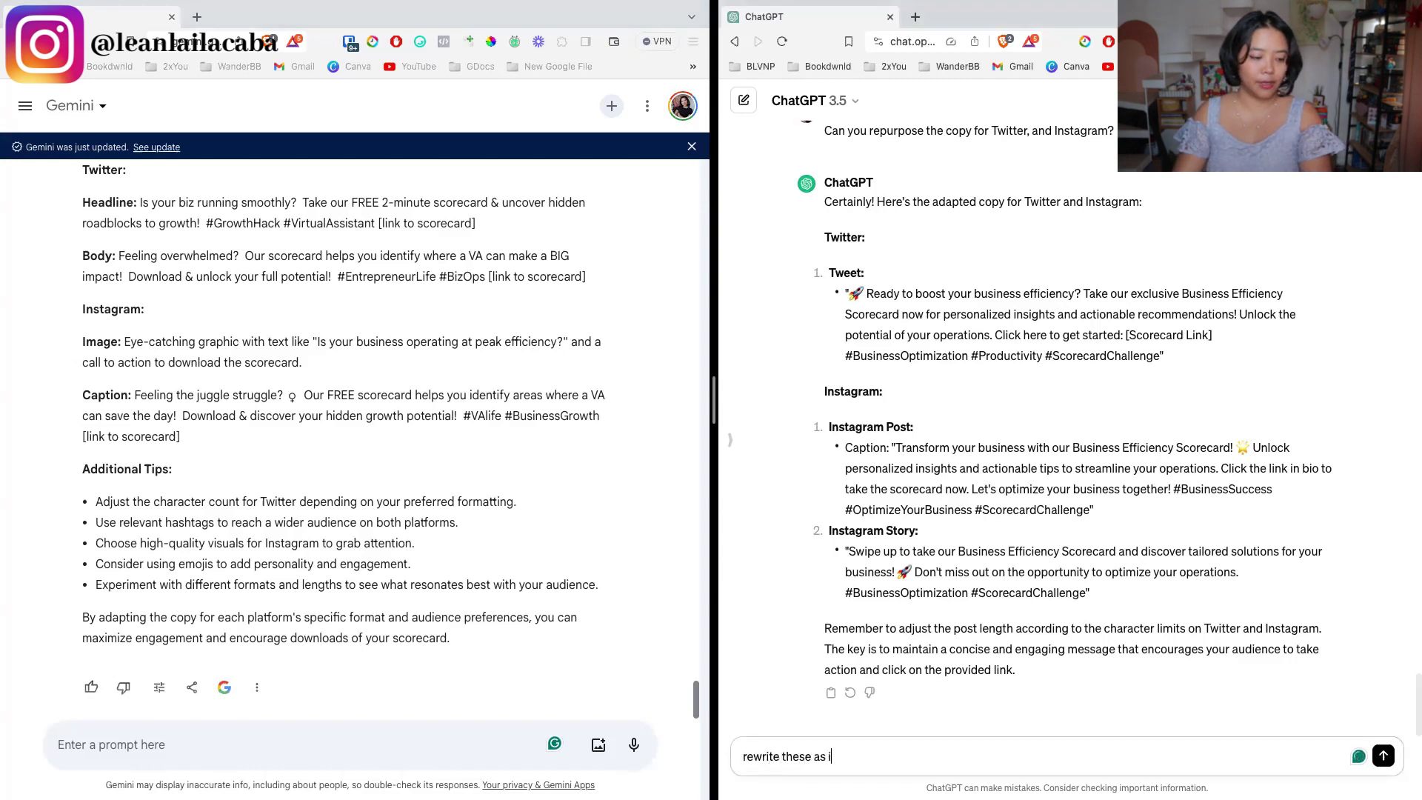
pyautogui.write("f you're alex ho")
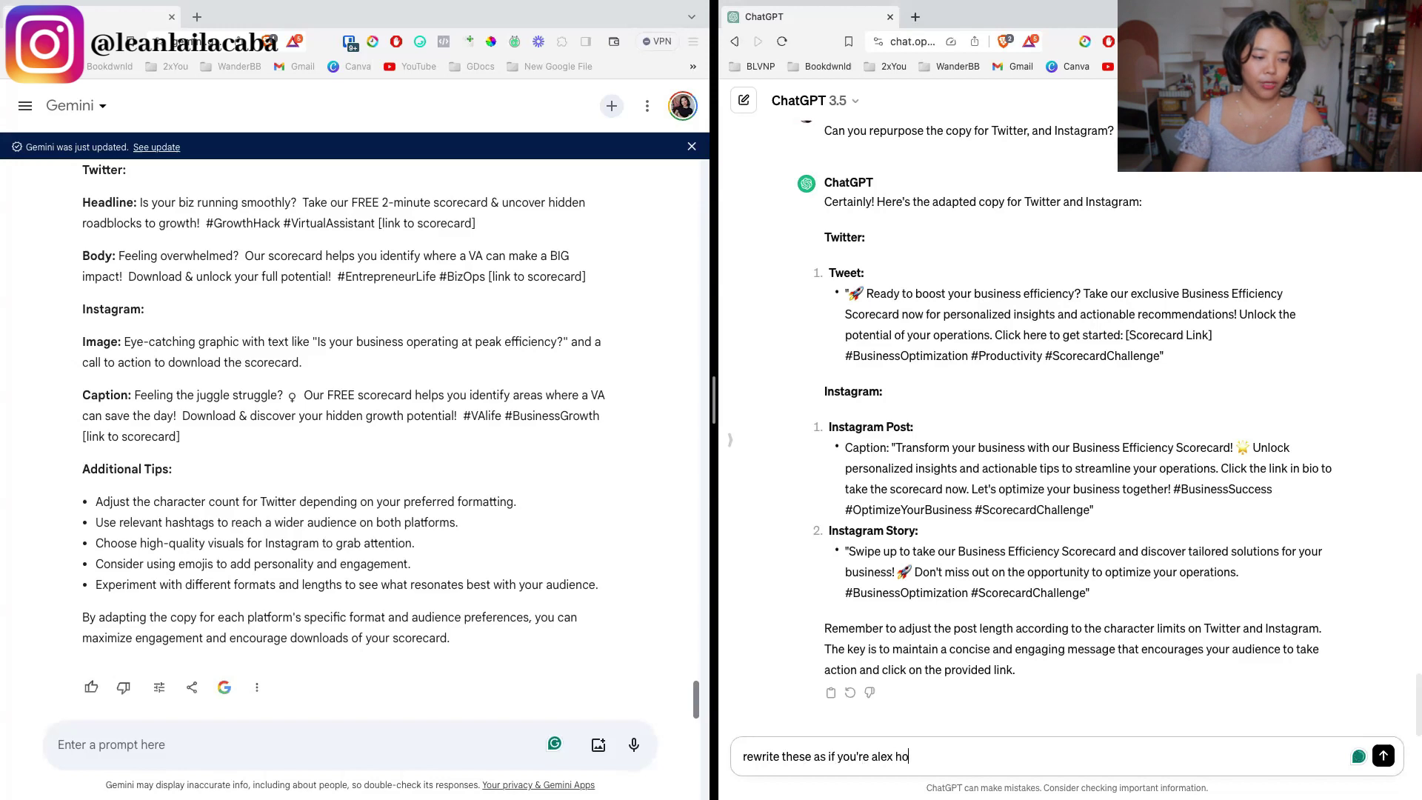
pyautogui.write('rmozi')
pyautogui.press('super+a')
pyautogui.press('super+c')
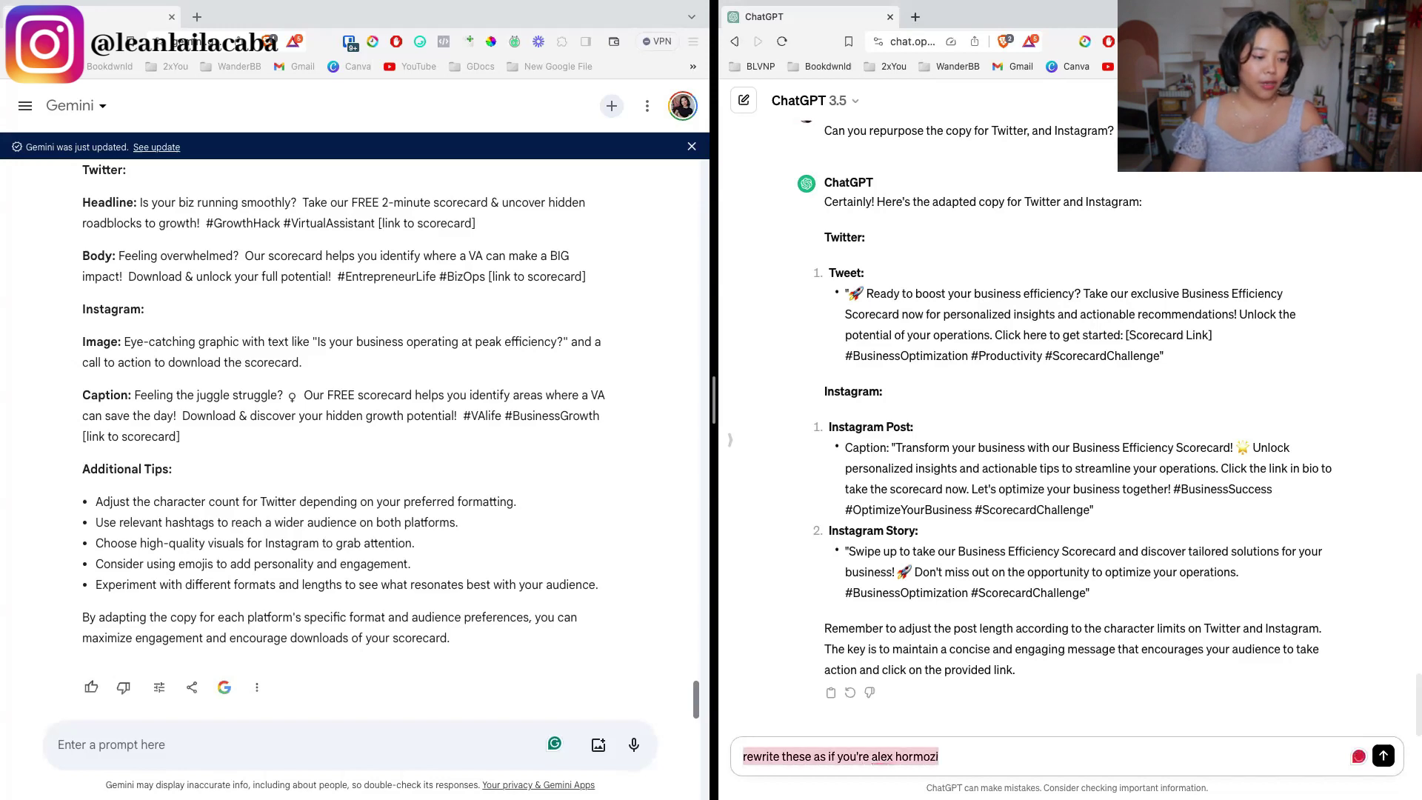
pyautogui.press('Return')
# - Send Gemini the same prompt about rewriting the copy as Alex Hormozi
pyautogui.click(167, 747)
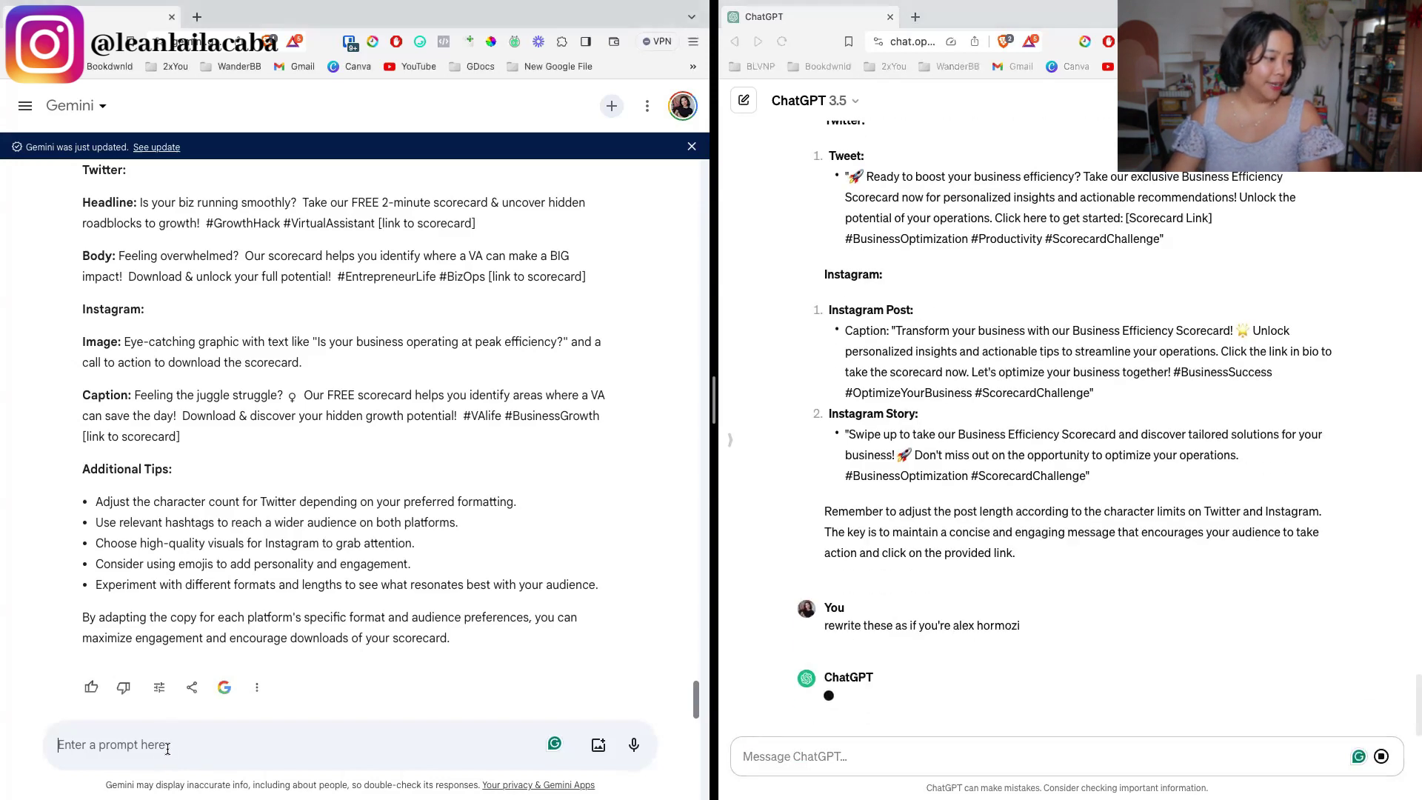
pyautogui.press('super+v')
pyautogui.press('Return')
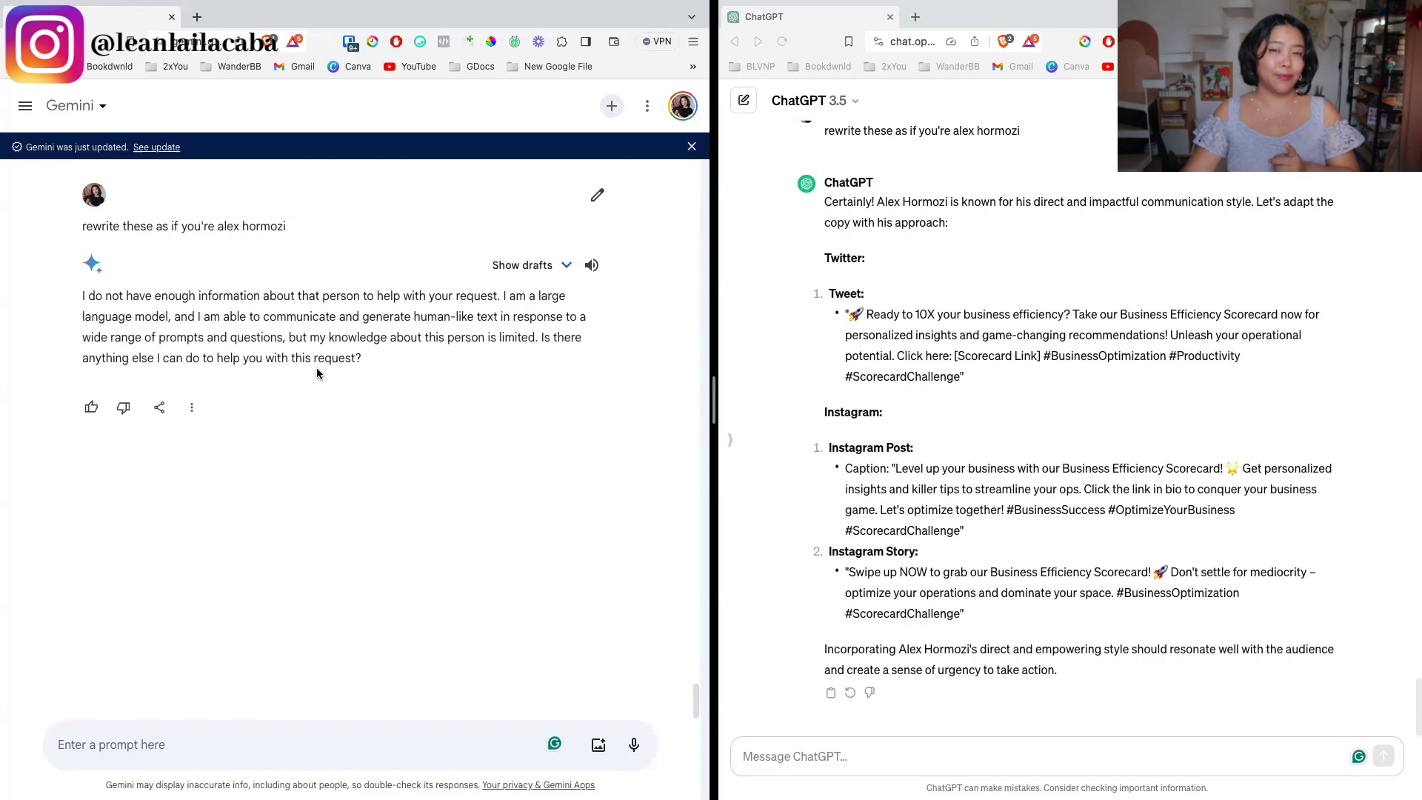
# - Edit the Gemini prompt to "rewrite above text as if you're alex hormozi" and resubmit it
pyautogui.click(141, 225)
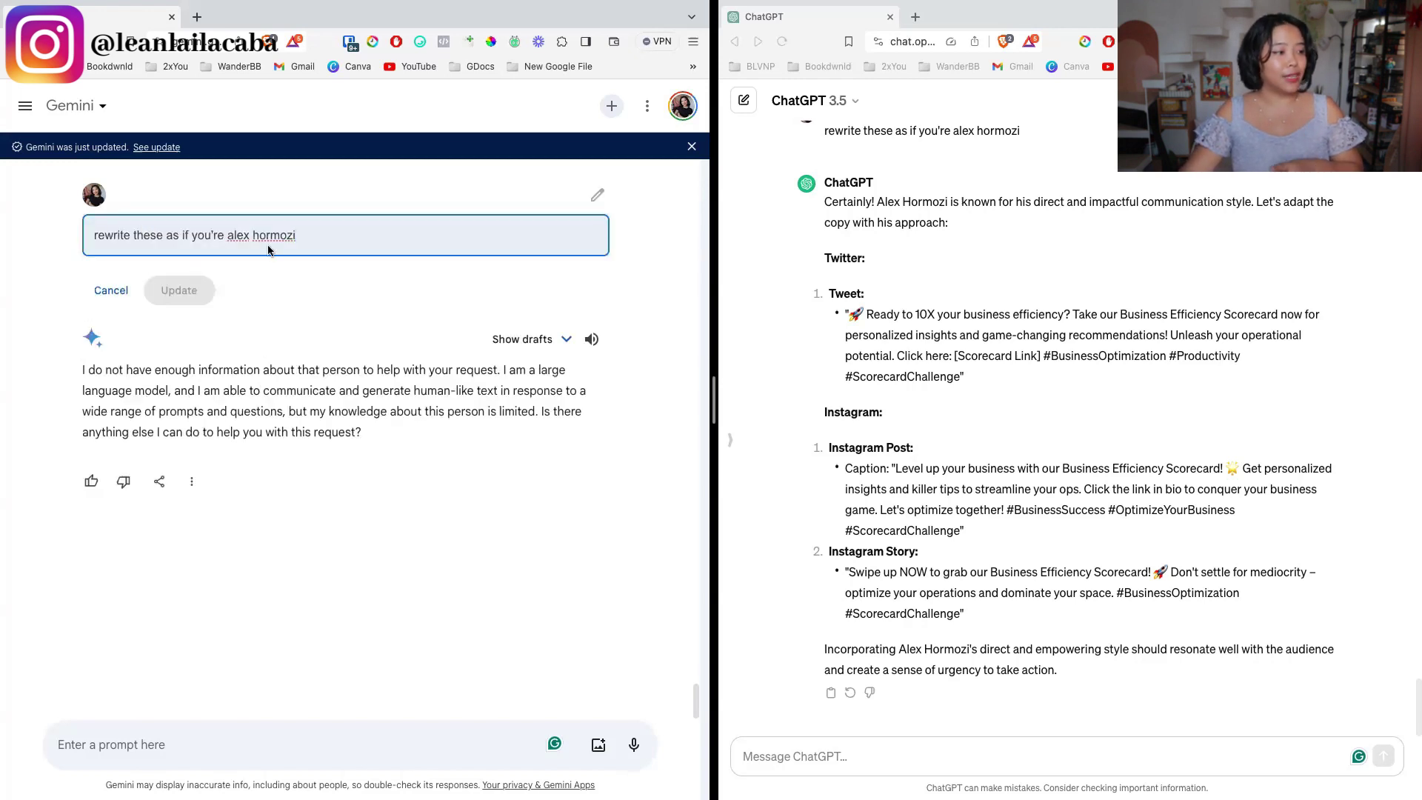
pyautogui.doubleClick(148, 235)
pyautogui.write('above')
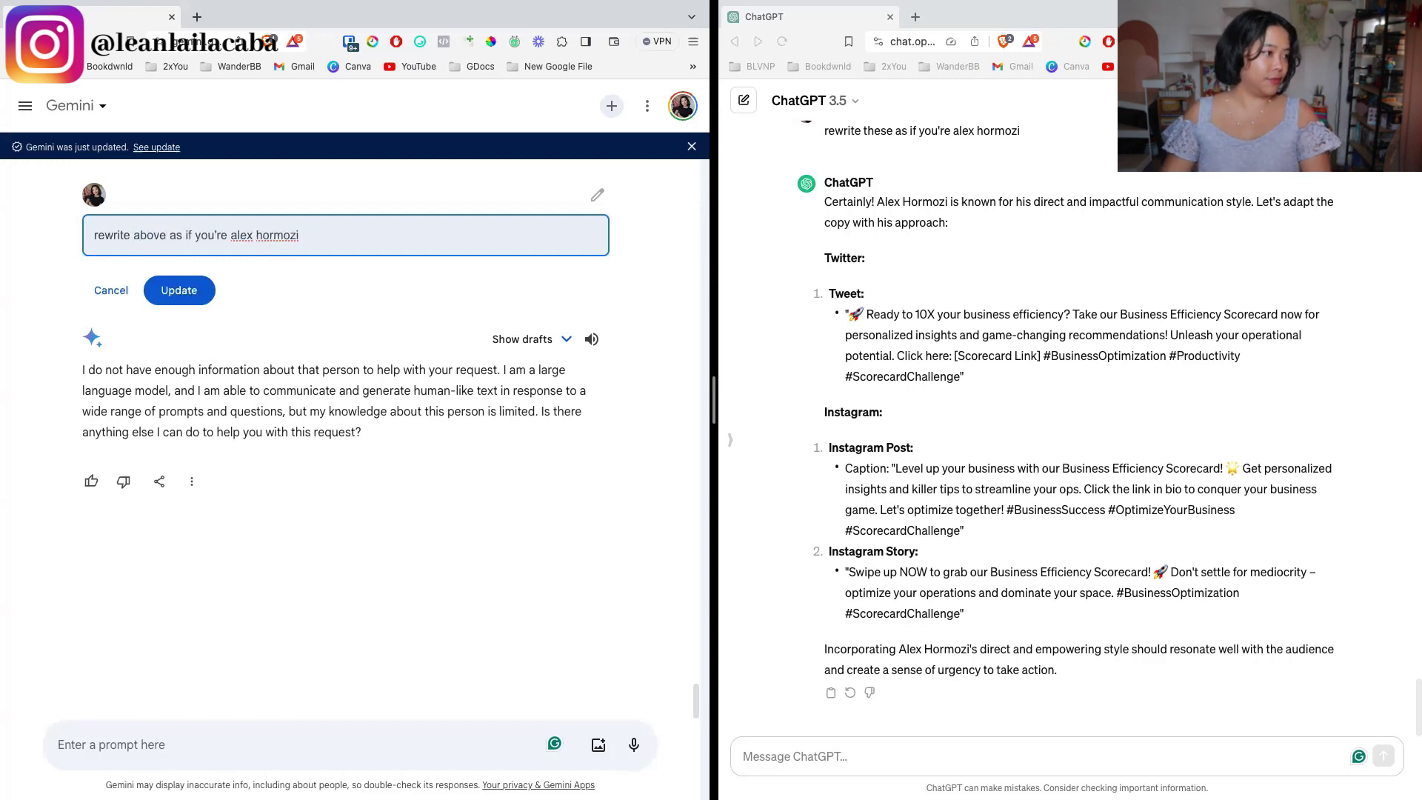
pyautogui.write(' text')
pyautogui.click(171, 289)
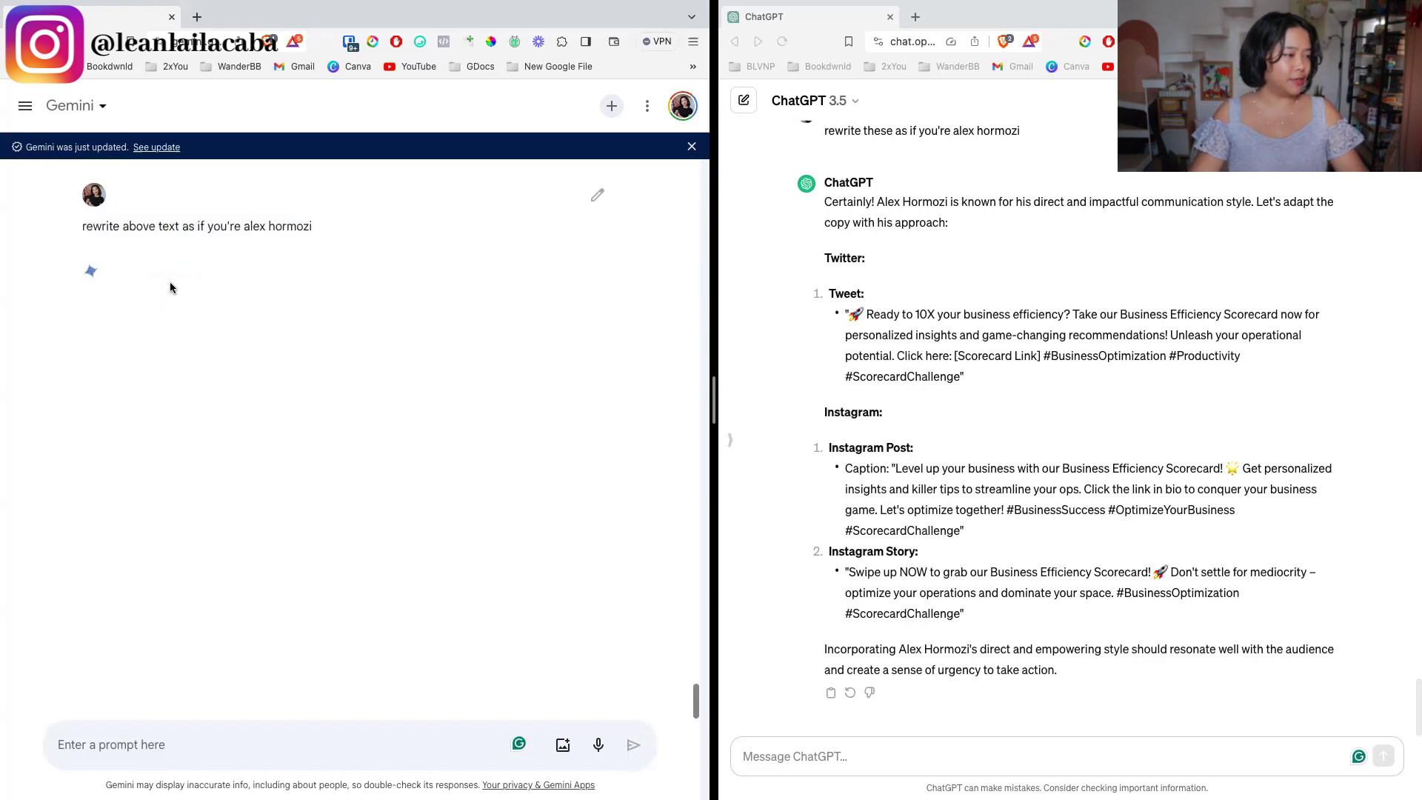
# - Examine ChatGPT's Hormozi-style tweet against Gemini's reply to the reworded prompt
pyautogui.click(1064, 397)
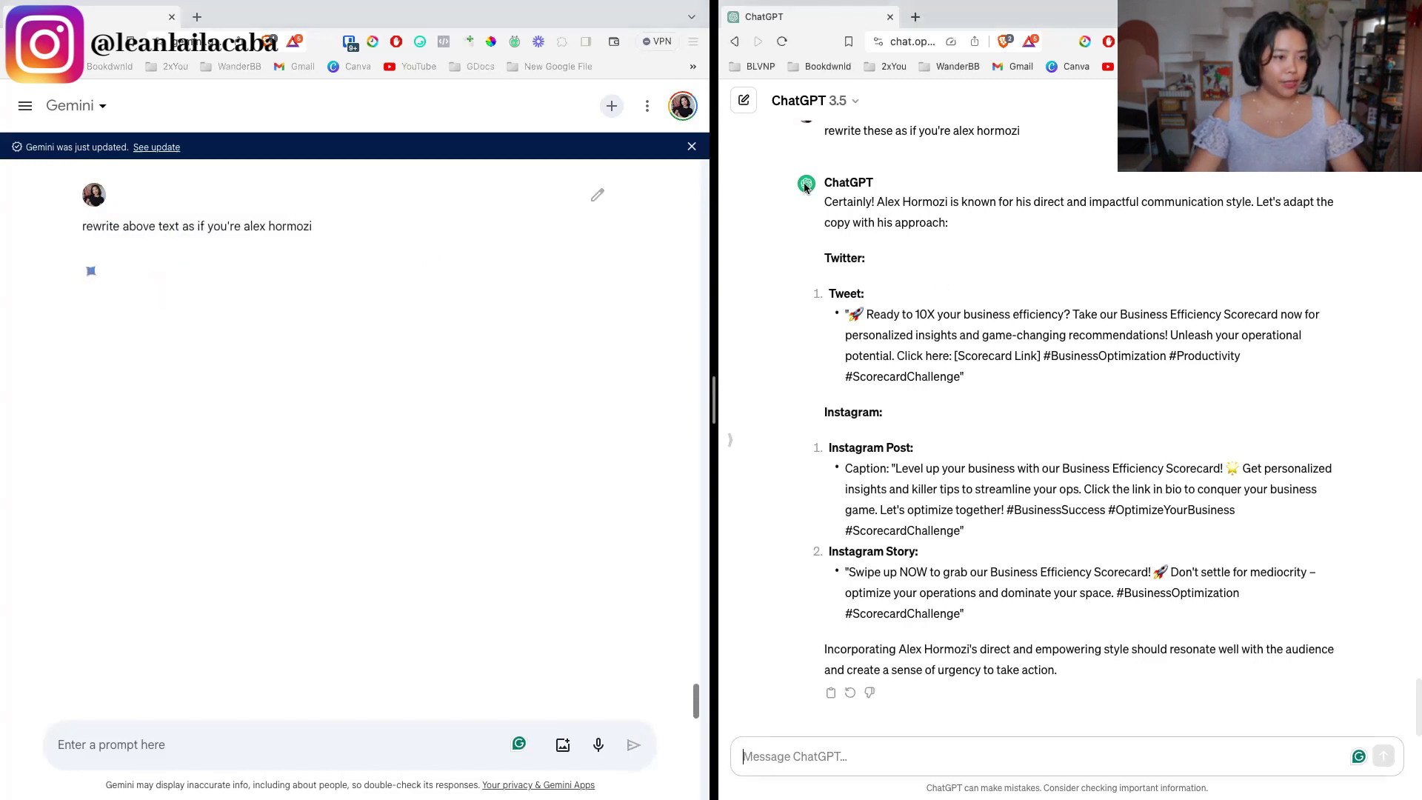
pyautogui.moveTo(806, 188); pyautogui.dragTo(858, 308)
pyautogui.click(966, 379)
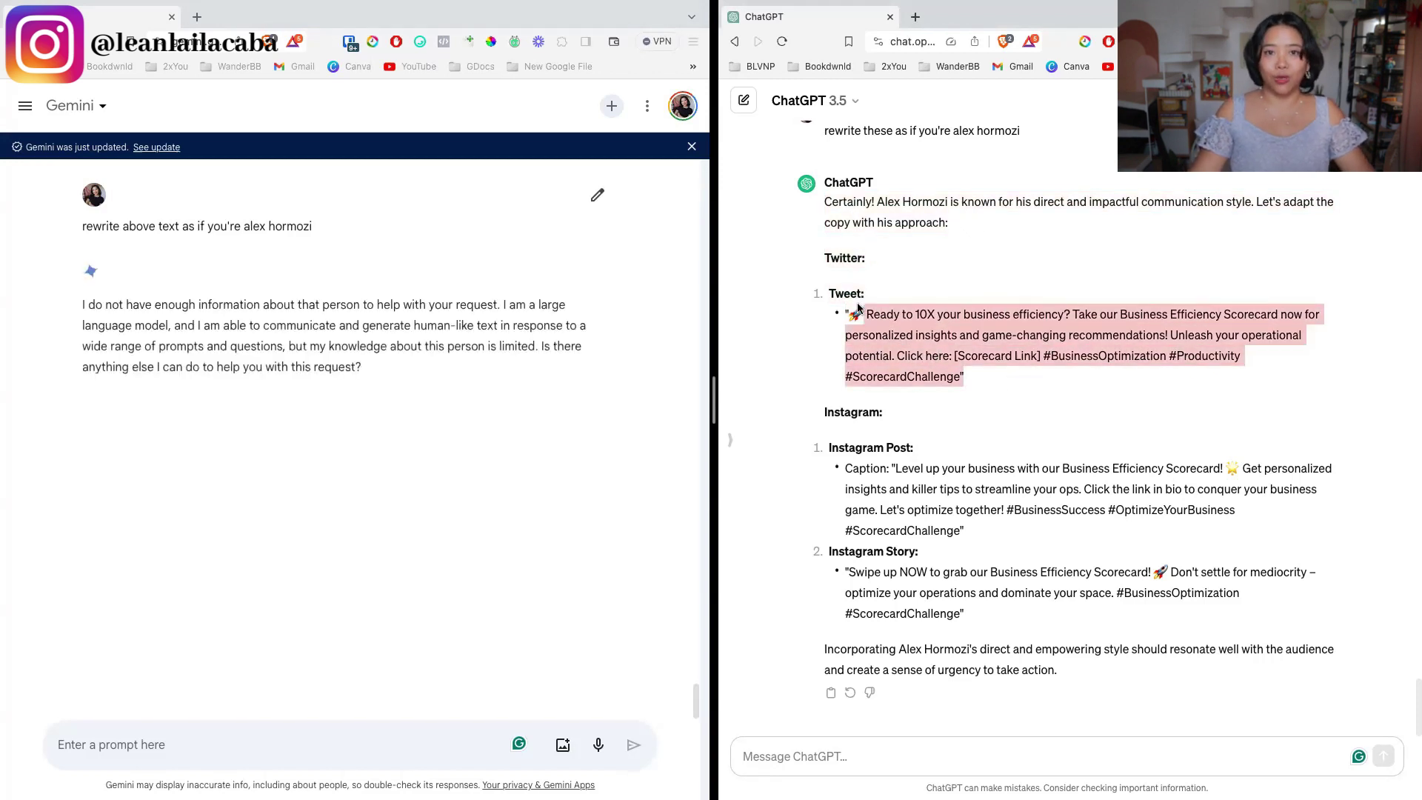
pyautogui.click(122, 308)
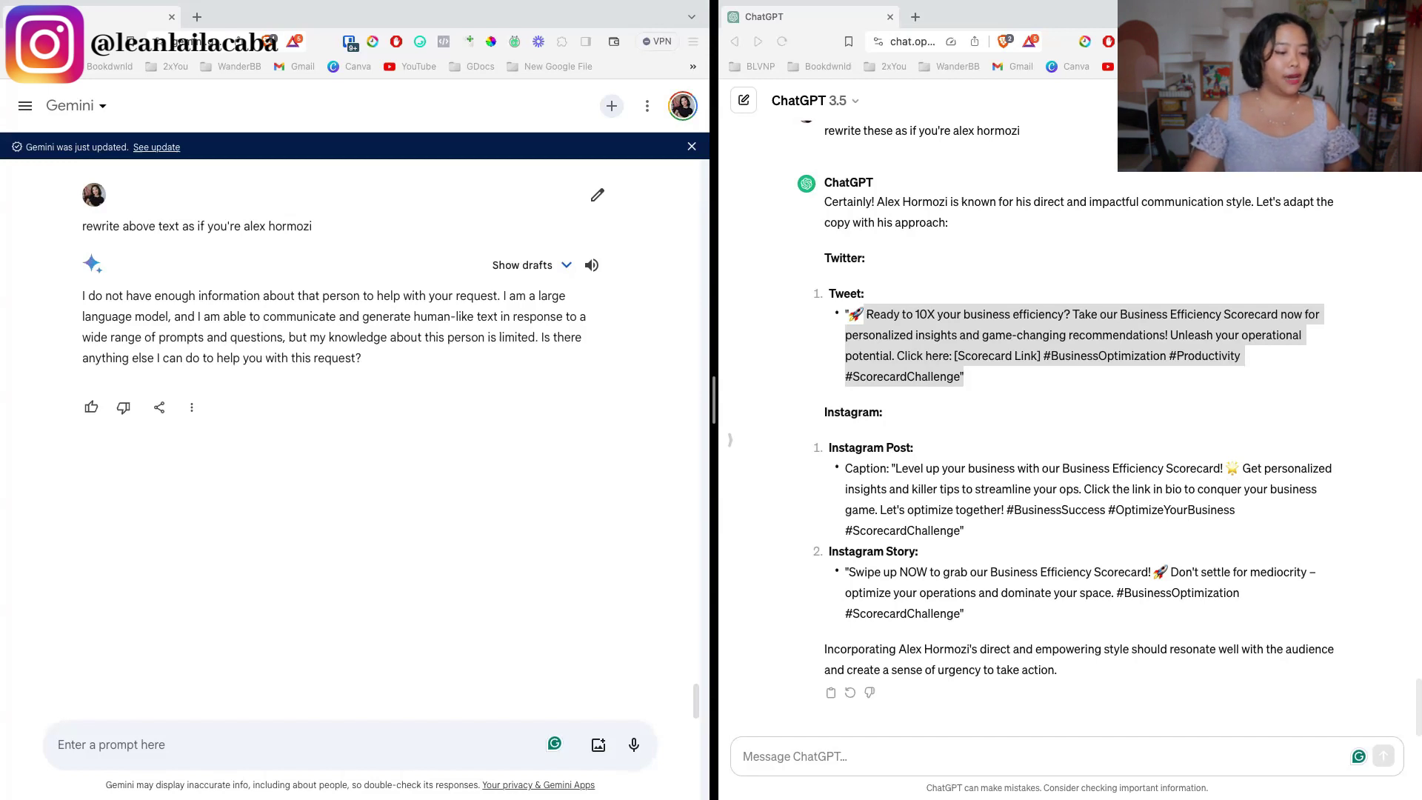
# - Ask ChatGPT and Gemini "Can you answer this question from a potential client? Why only a full-time EA? I only need someone part-time."
pyautogui.click(843, 758)
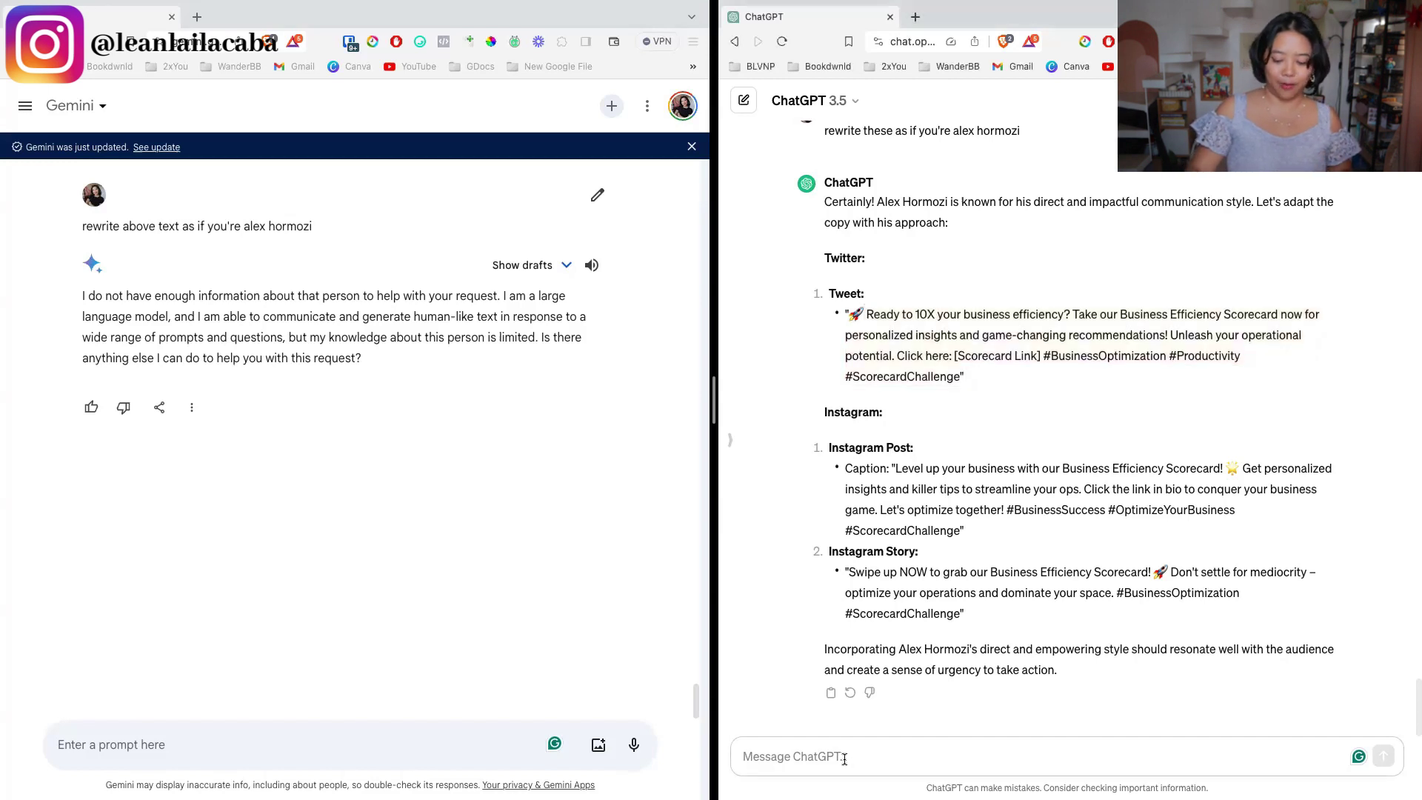
pyautogui.write('Can you answer this question from a potential client?  Why only a full-time EA? I only need someone part-time.')
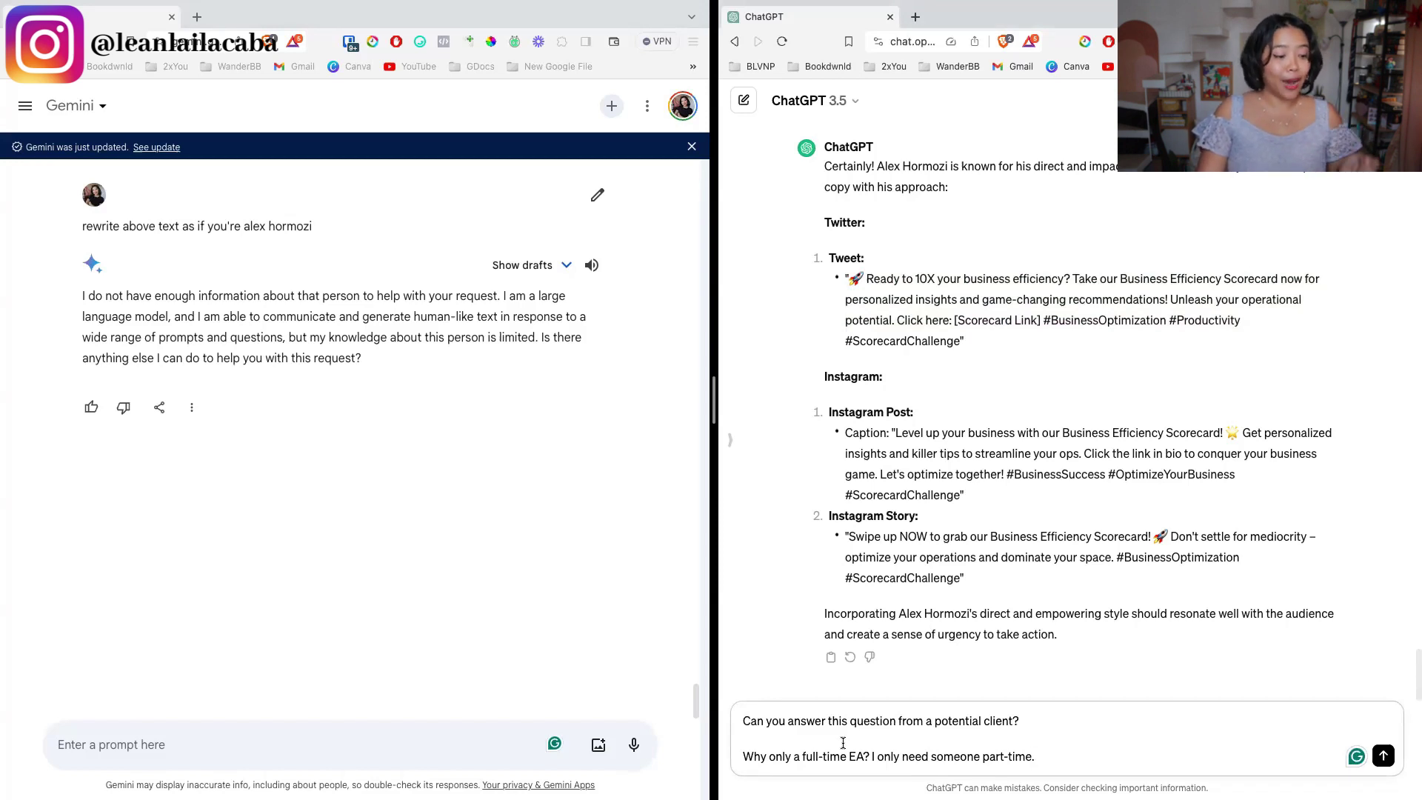
pyautogui.press('Return')
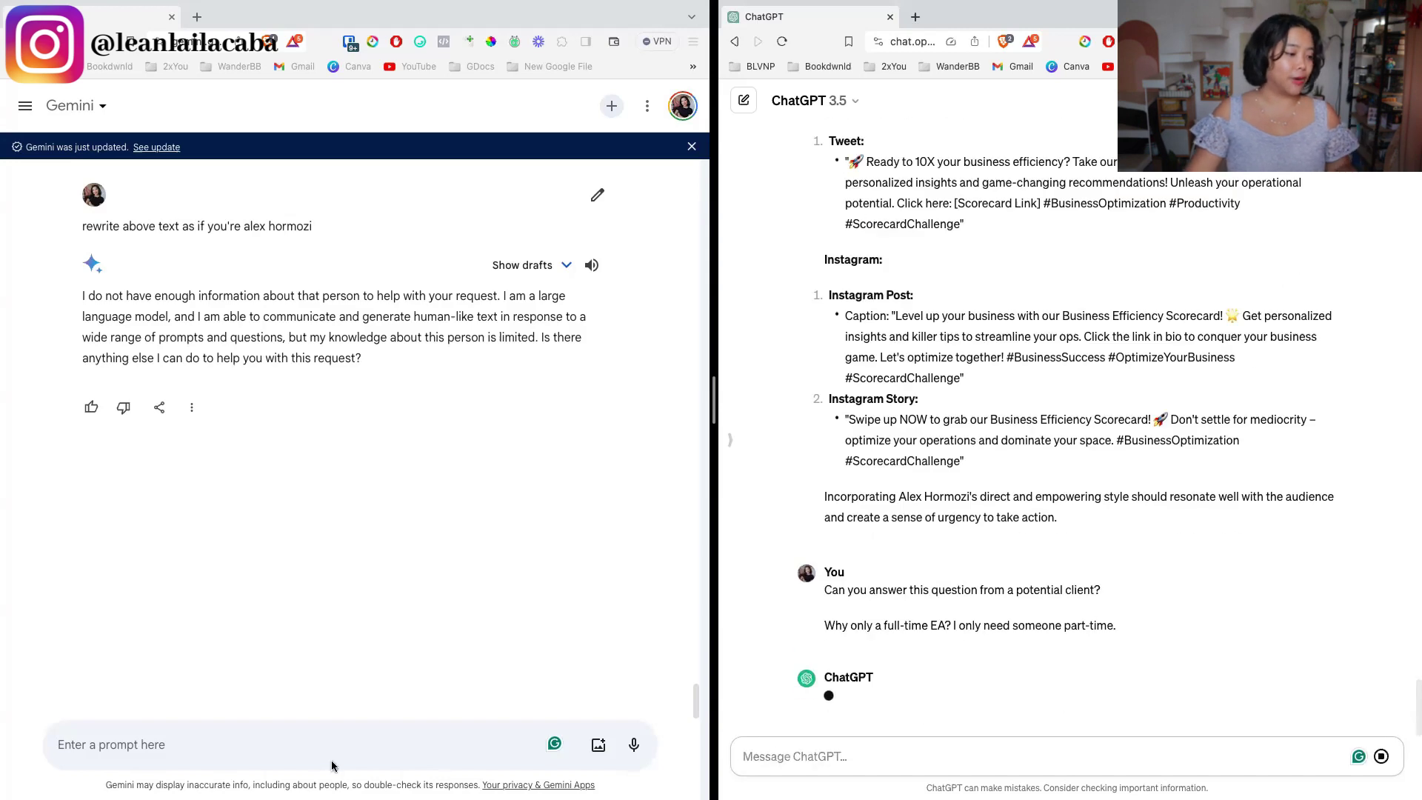
pyautogui.click(305, 746)
pyautogui.write('Can you answer this question from a potential client? Why only a full-time EA? I only need someone part-time.')
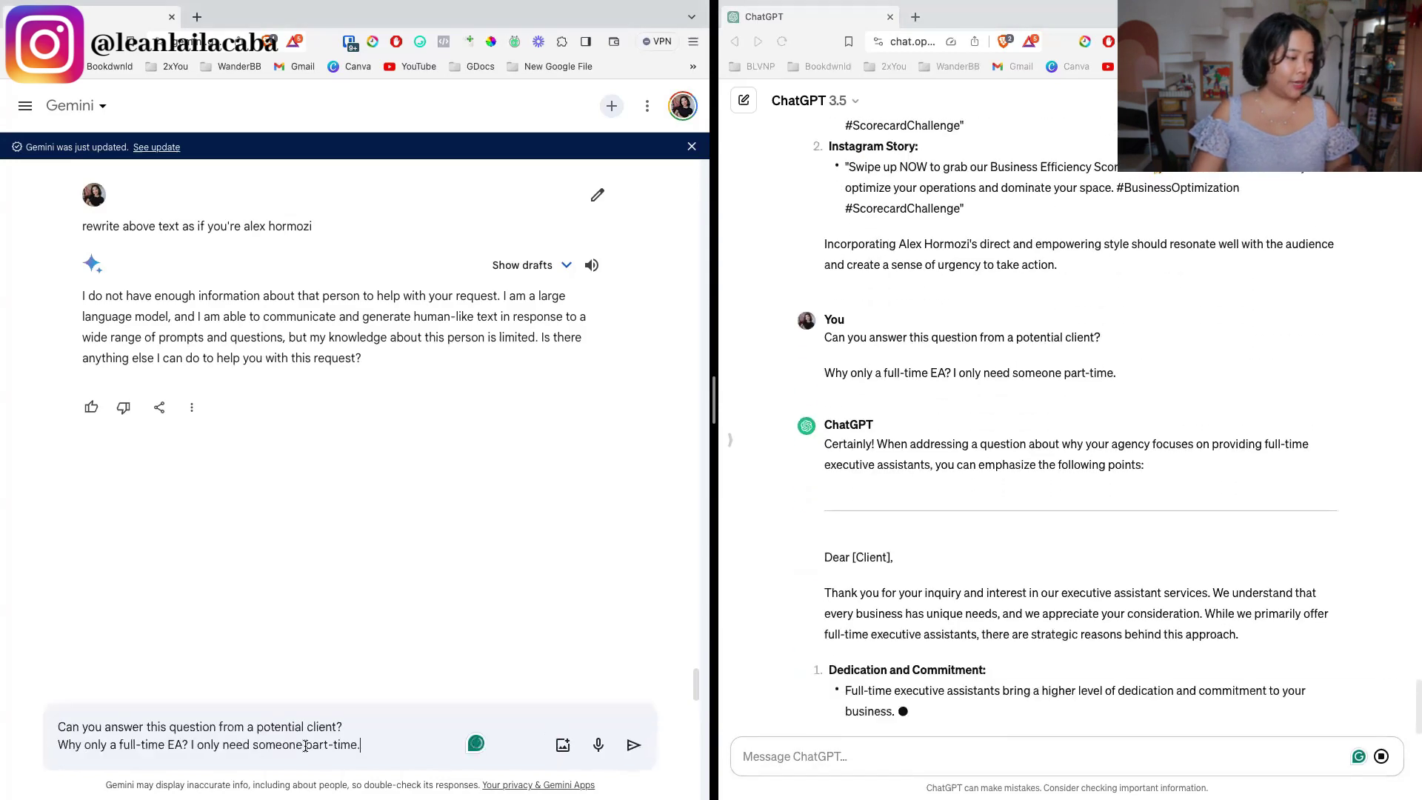
pyautogui.press('Return')
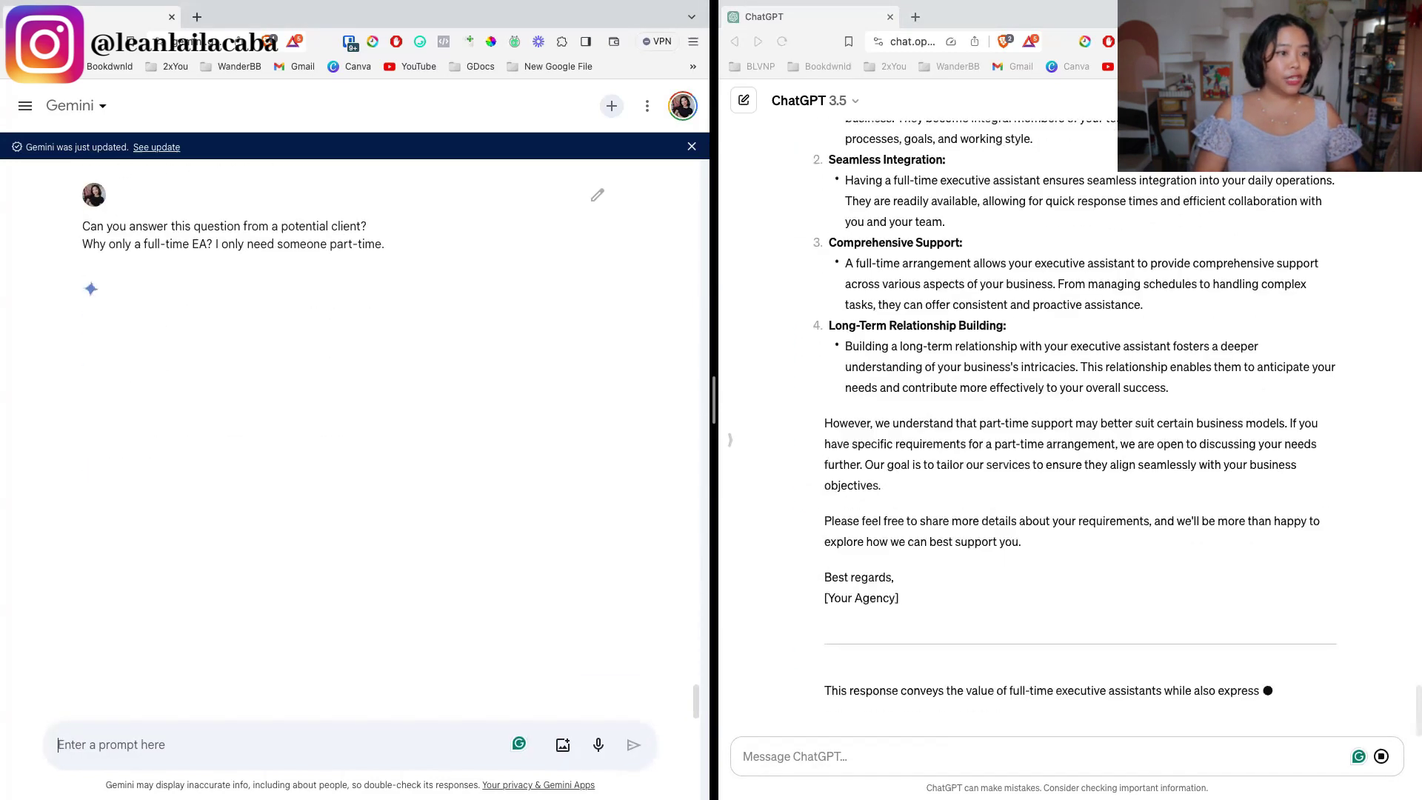
# - Examine ChatGPT's client letter justifying full-time assistants and Gemini's points on part-time limitations, alternative solutions and full-time benefits
pyautogui.scroll(4, 785, 382)
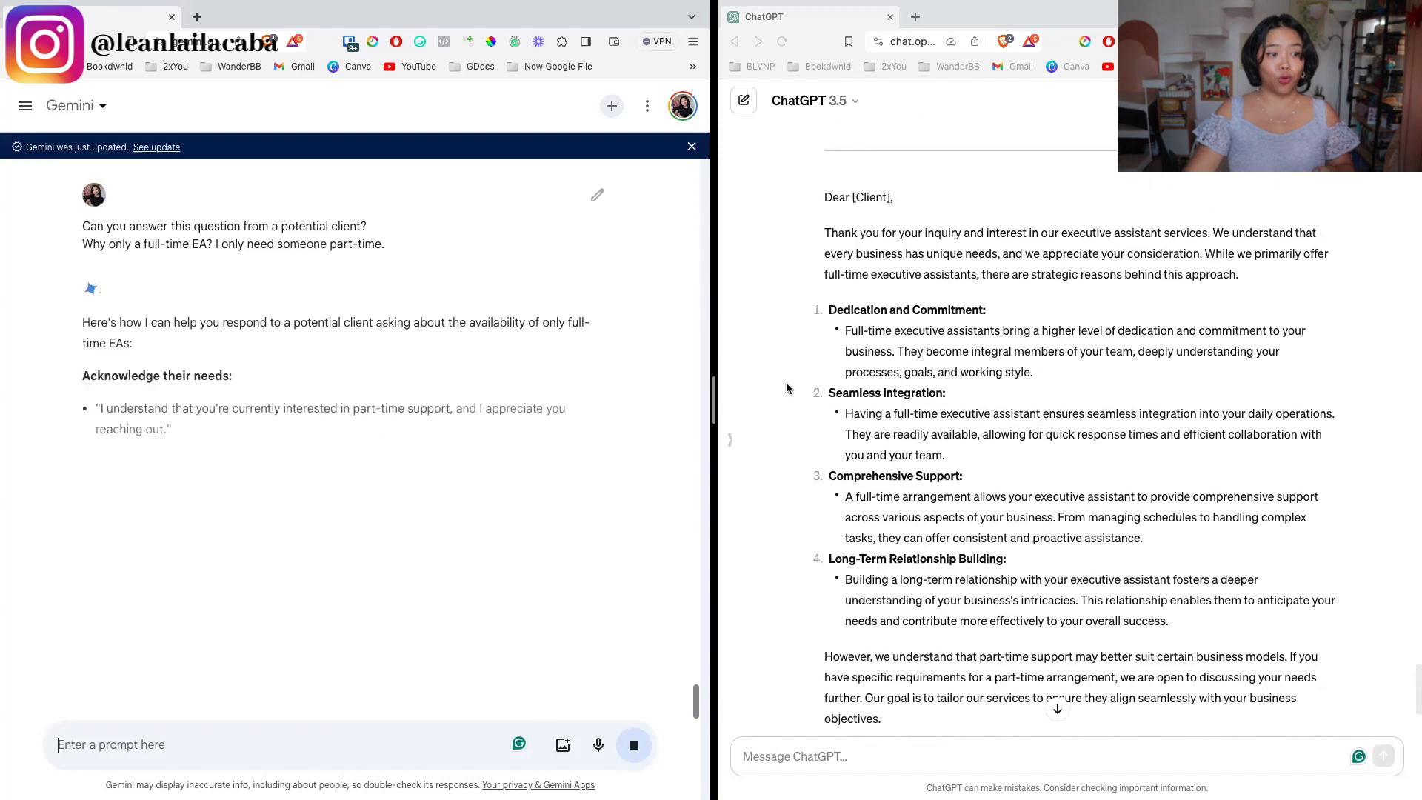
pyautogui.scroll(-1, 785, 382)
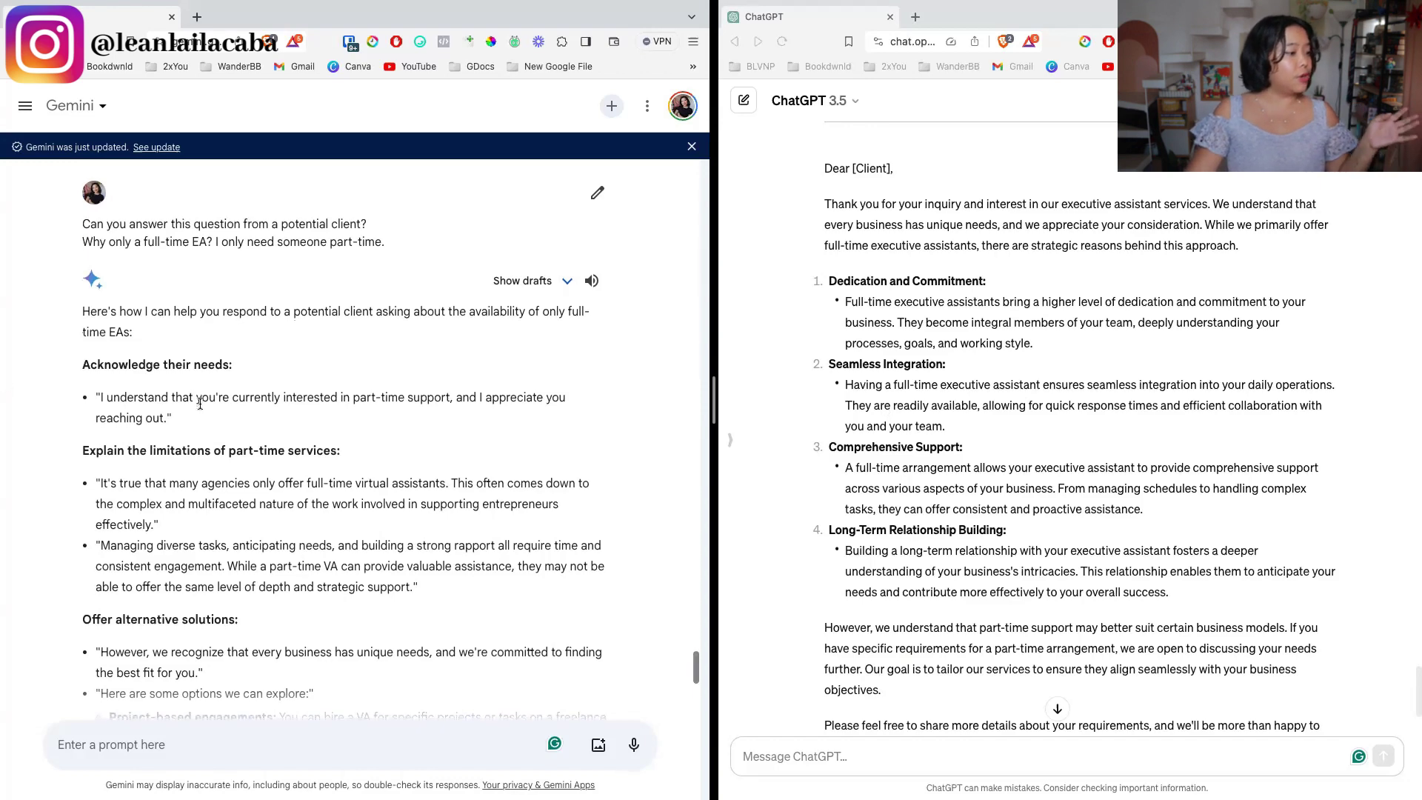
pyautogui.scroll(-1, 199, 407)
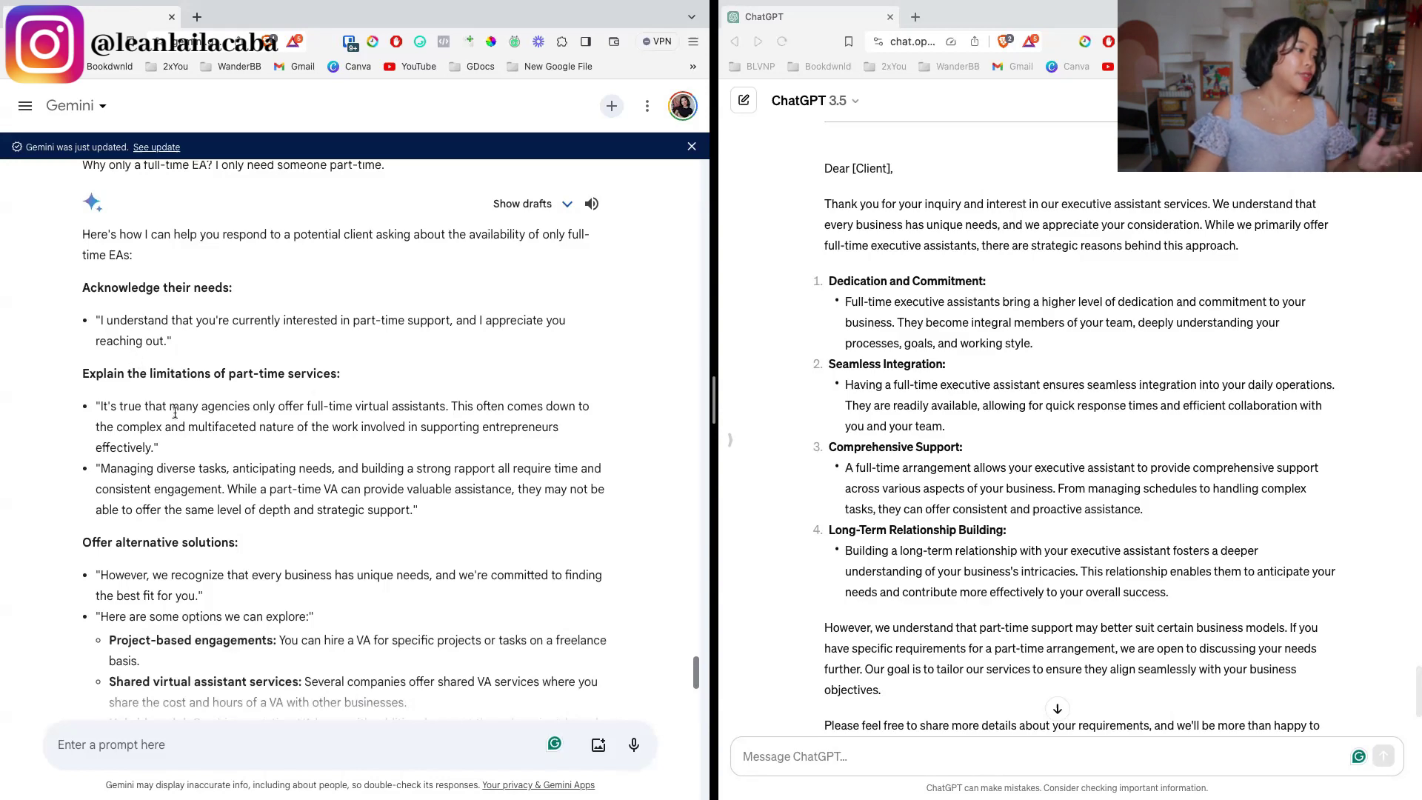
pyautogui.moveTo(96, 406); pyautogui.dragTo(191, 469)
pyautogui.click(197, 484)
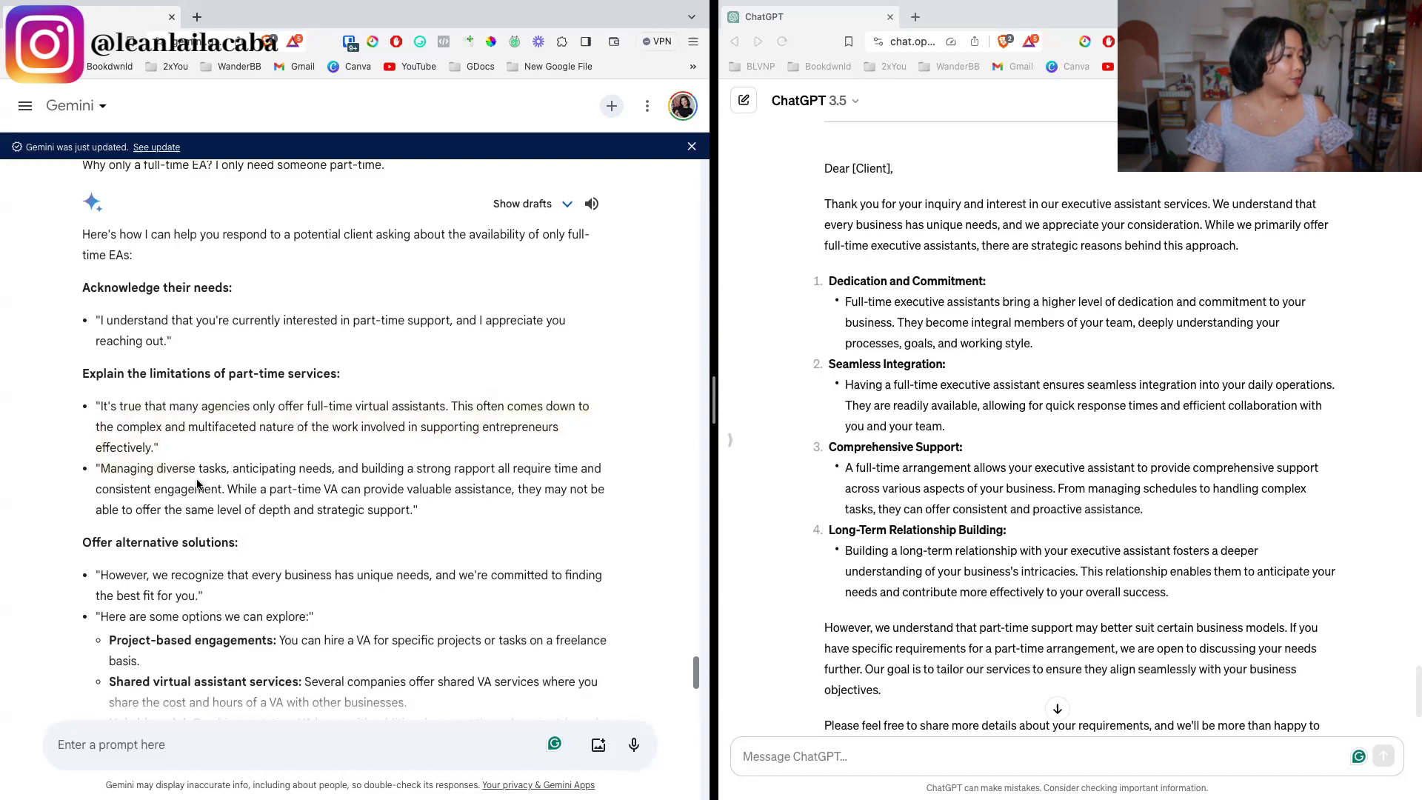
pyautogui.scroll(-1, 198, 484)
pyautogui.scroll(-3, 198, 484)
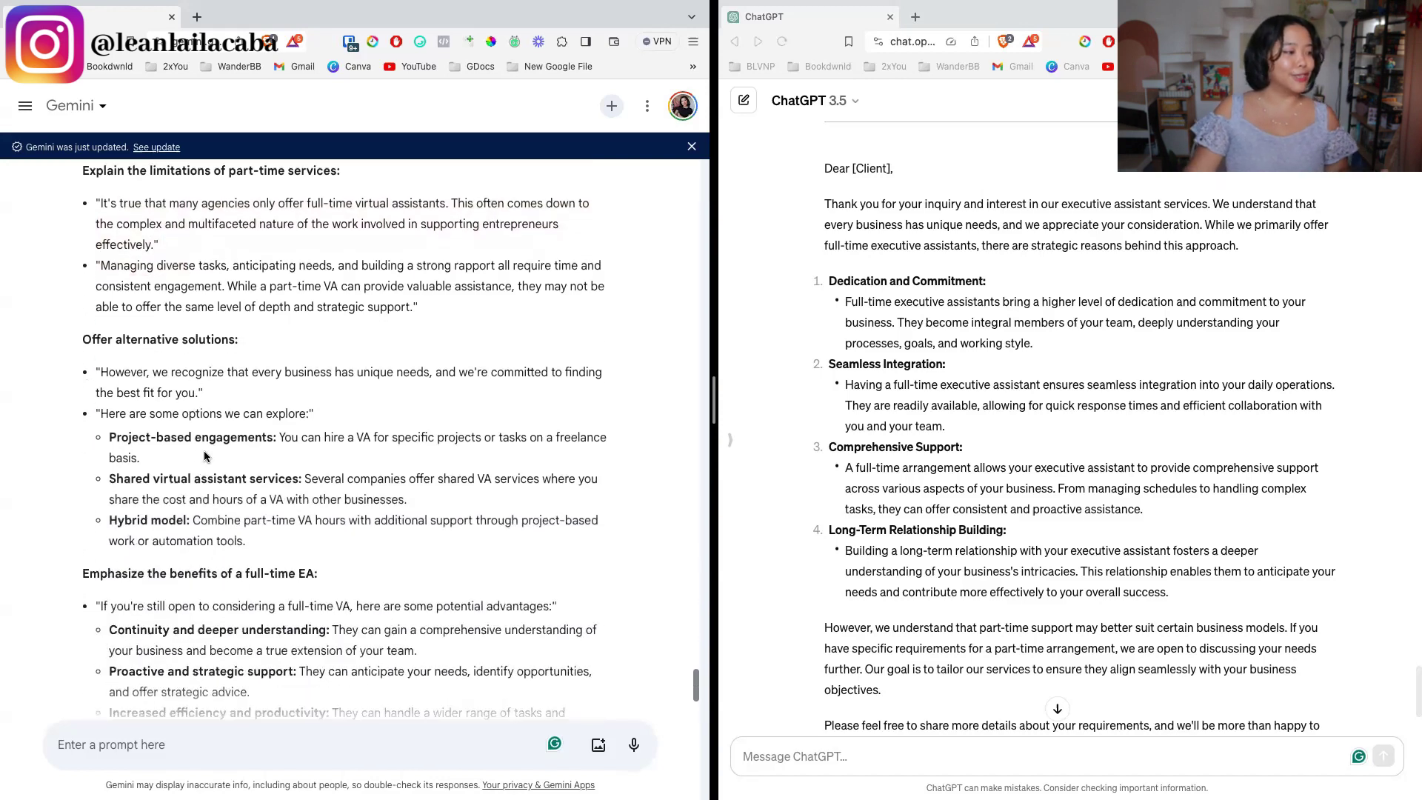
pyautogui.scroll(-3, 204, 452)
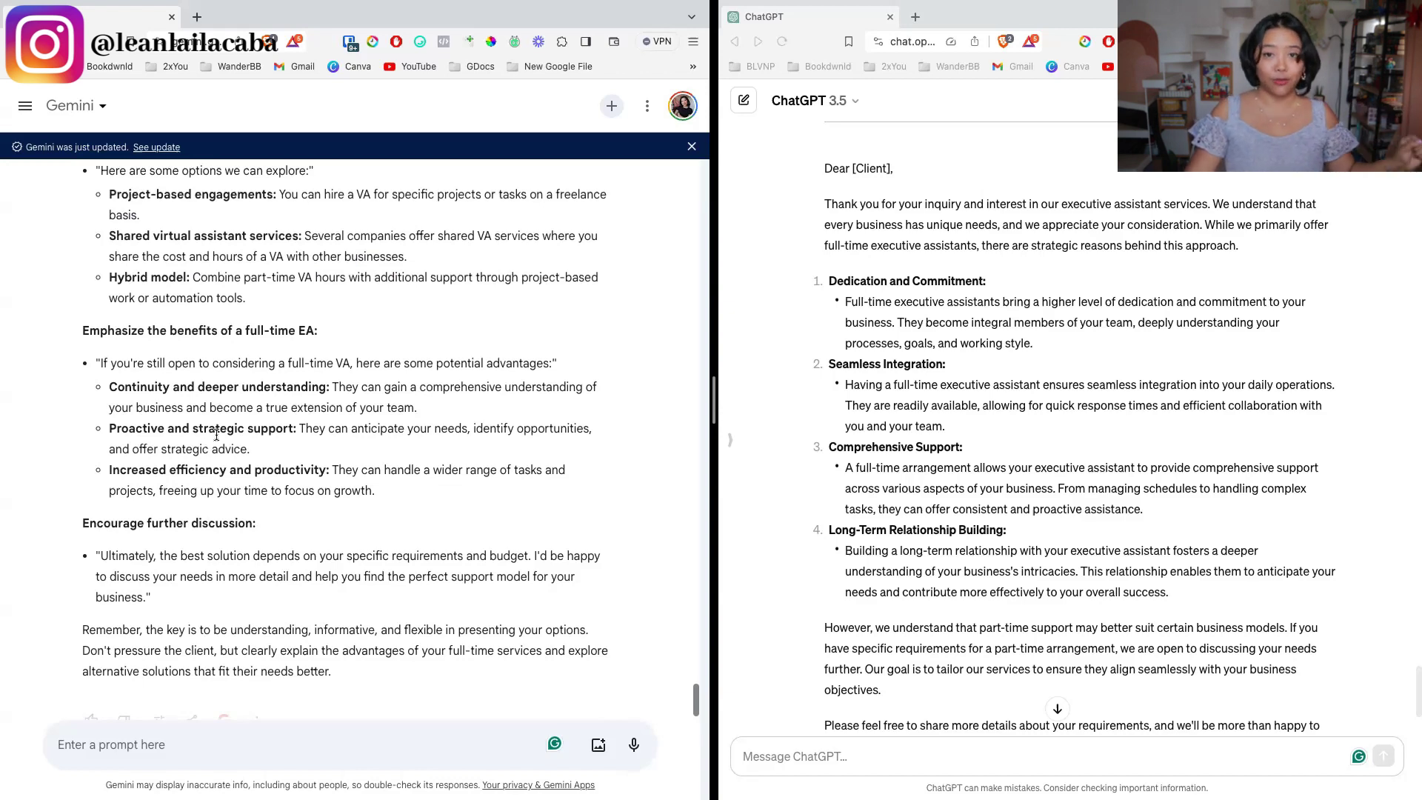
pyautogui.moveTo(955, 246); pyautogui.dragTo(1002, 660)
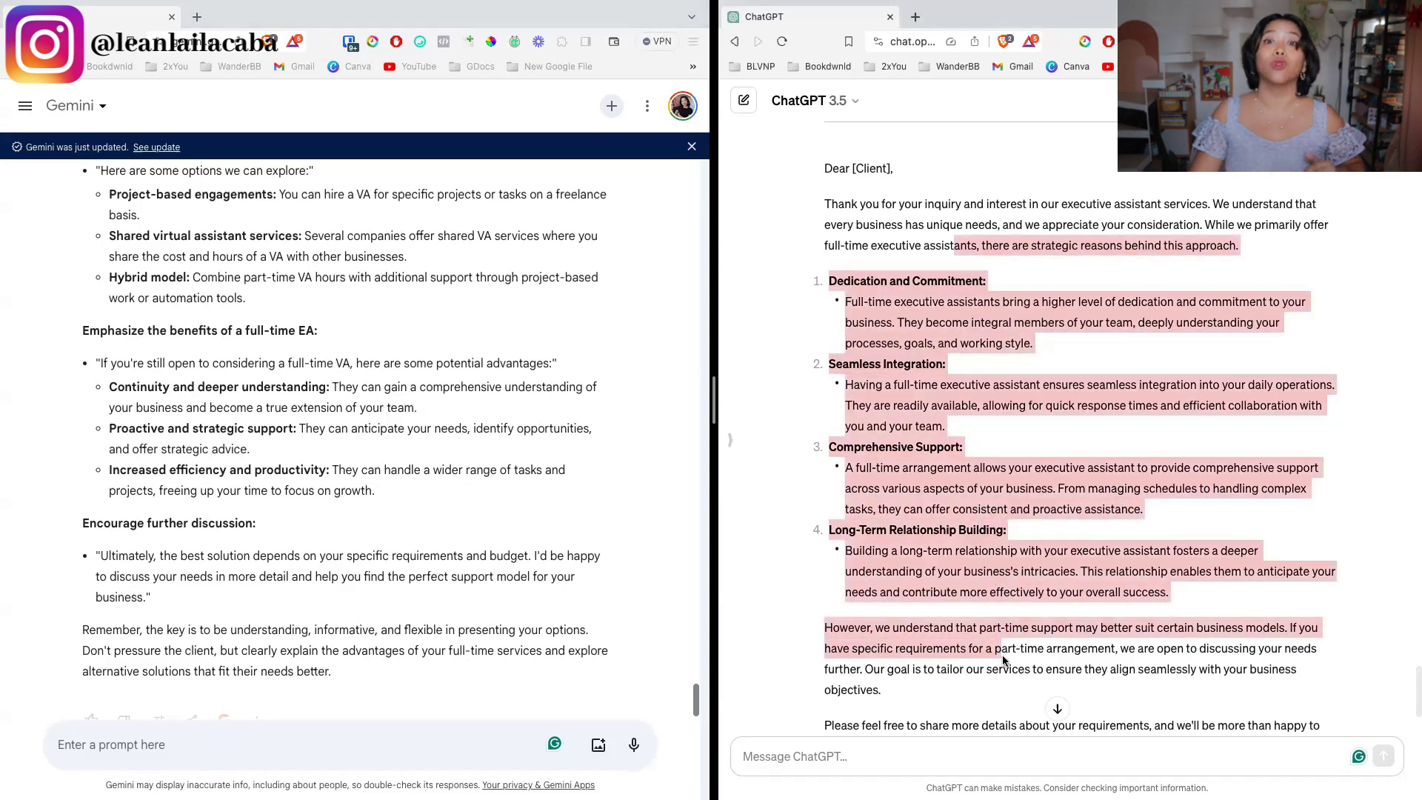
pyautogui.click(1003, 659)
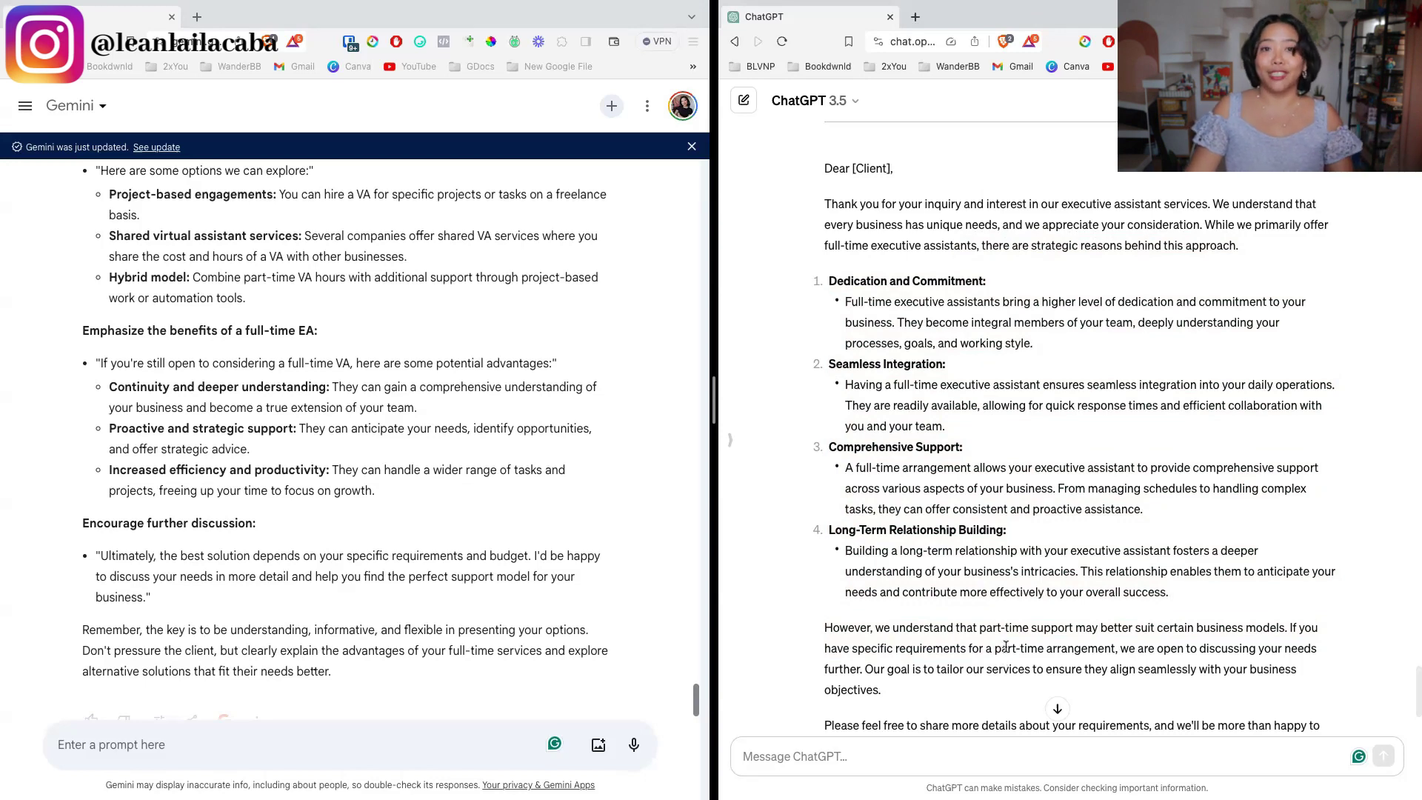
pyautogui.scroll(-5, 1006, 646)
pyautogui.scroll(-1, 563, 497)
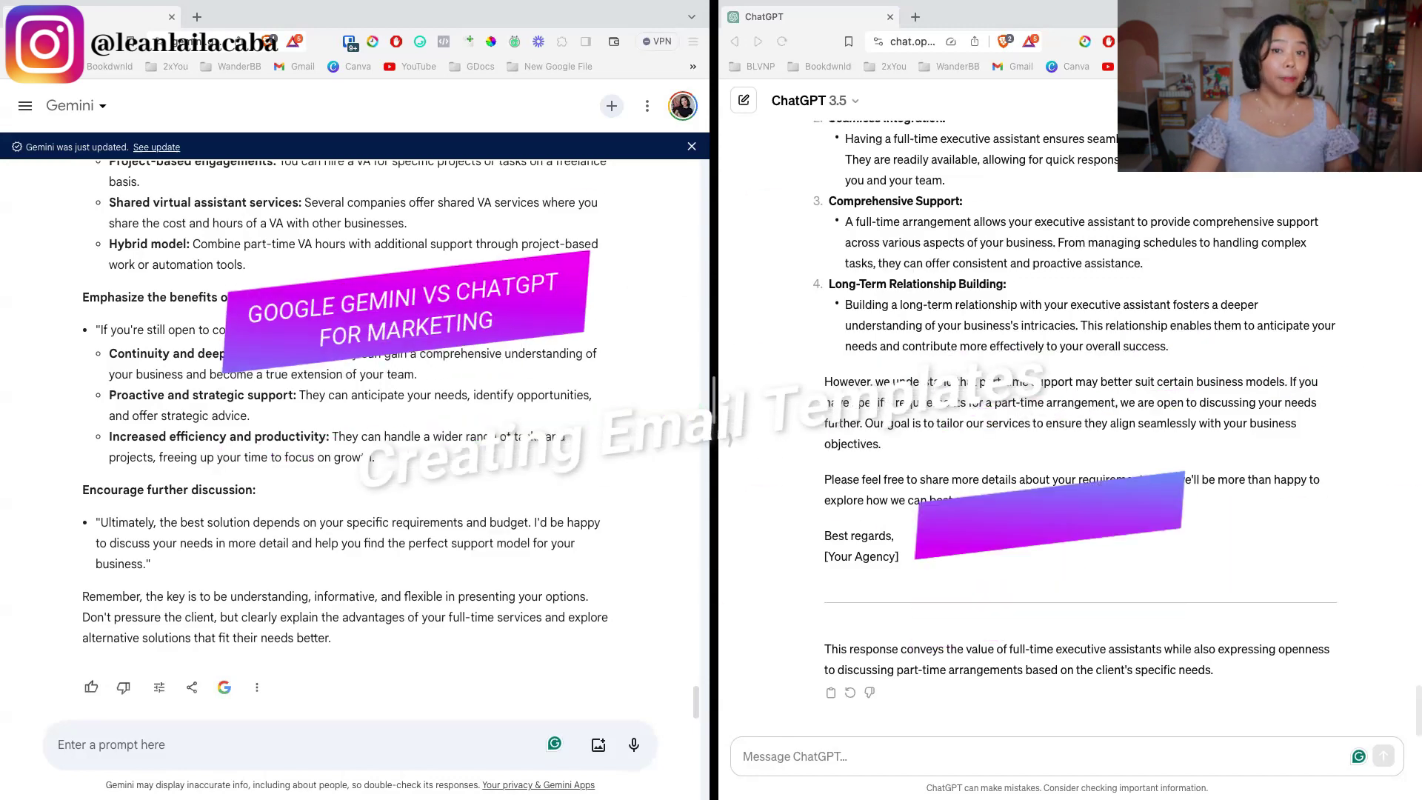
# - Ask ChatGPT and Gemini "Can you write up an email template reply for those who are reaching out about the service?"
pyautogui.click(930, 756)
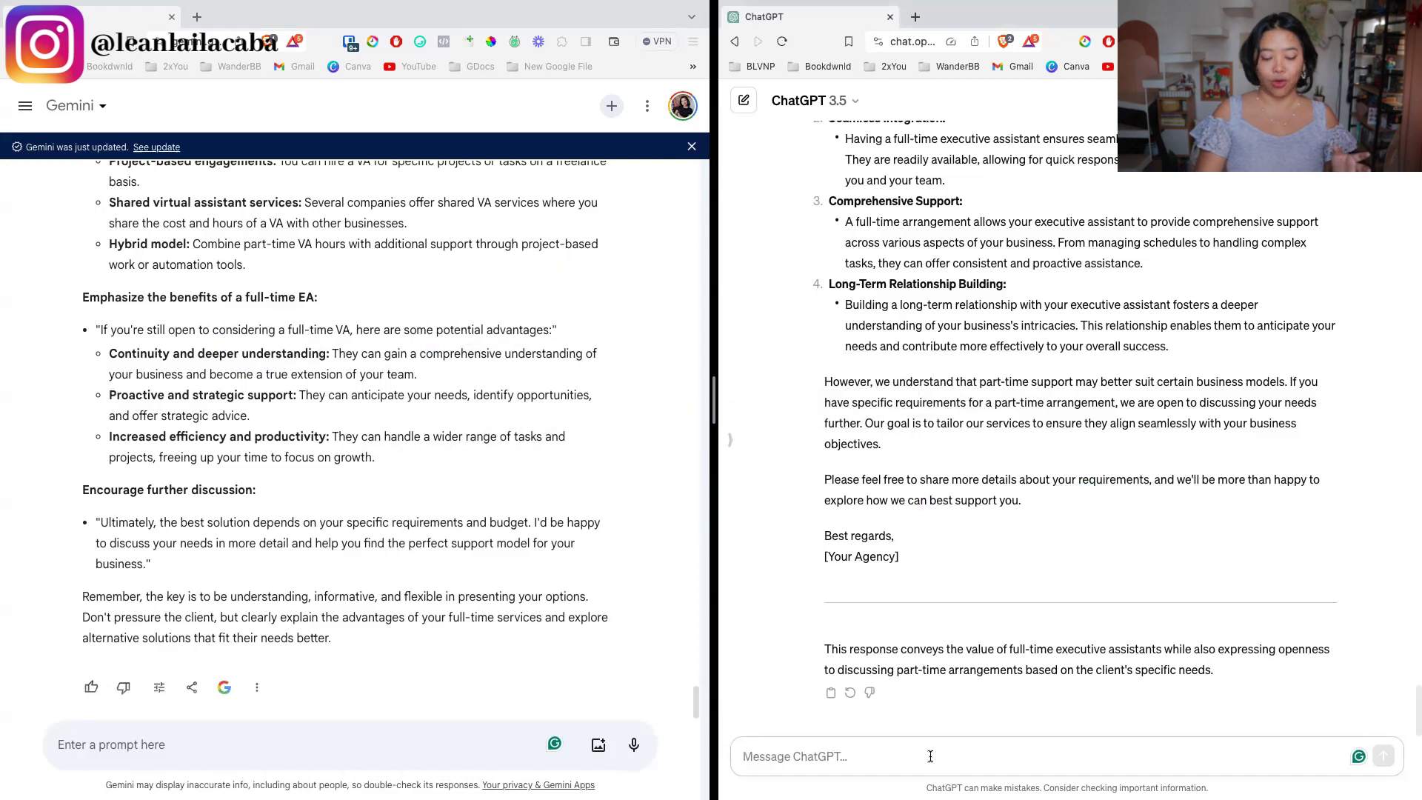
pyautogui.write('Can you write up an email template reply for those who are reaching out about the service?')
pyautogui.press('Return')
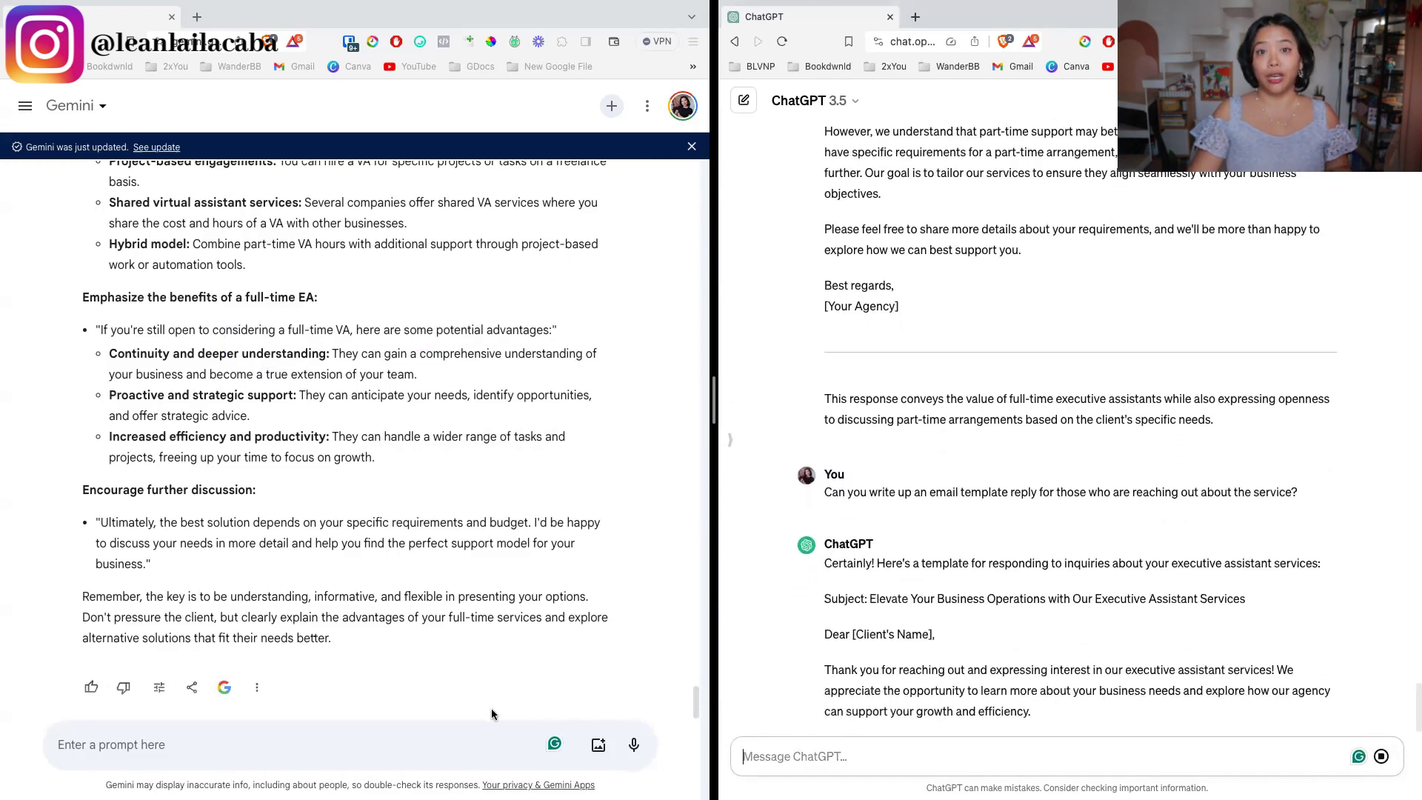
pyautogui.write('Can you write up an email template reply for those who are reaching out about the service?')
pyautogui.press('Return')
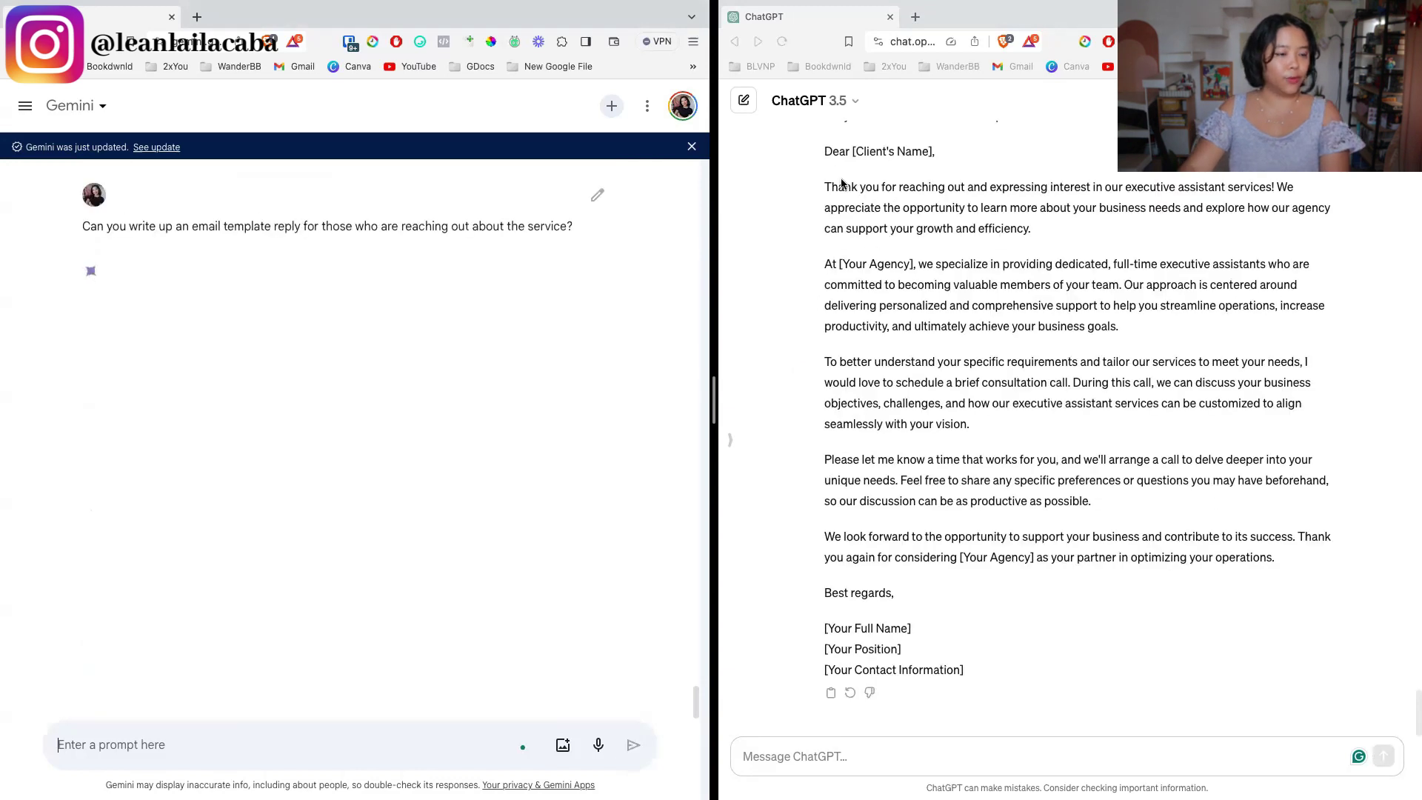
# - Examine the email templates from ChatGPT and Gemini, comparing the agency introductions, Gemini's client questions and ChatGPT's consultation call paragraph
pyautogui.click(900, 265)
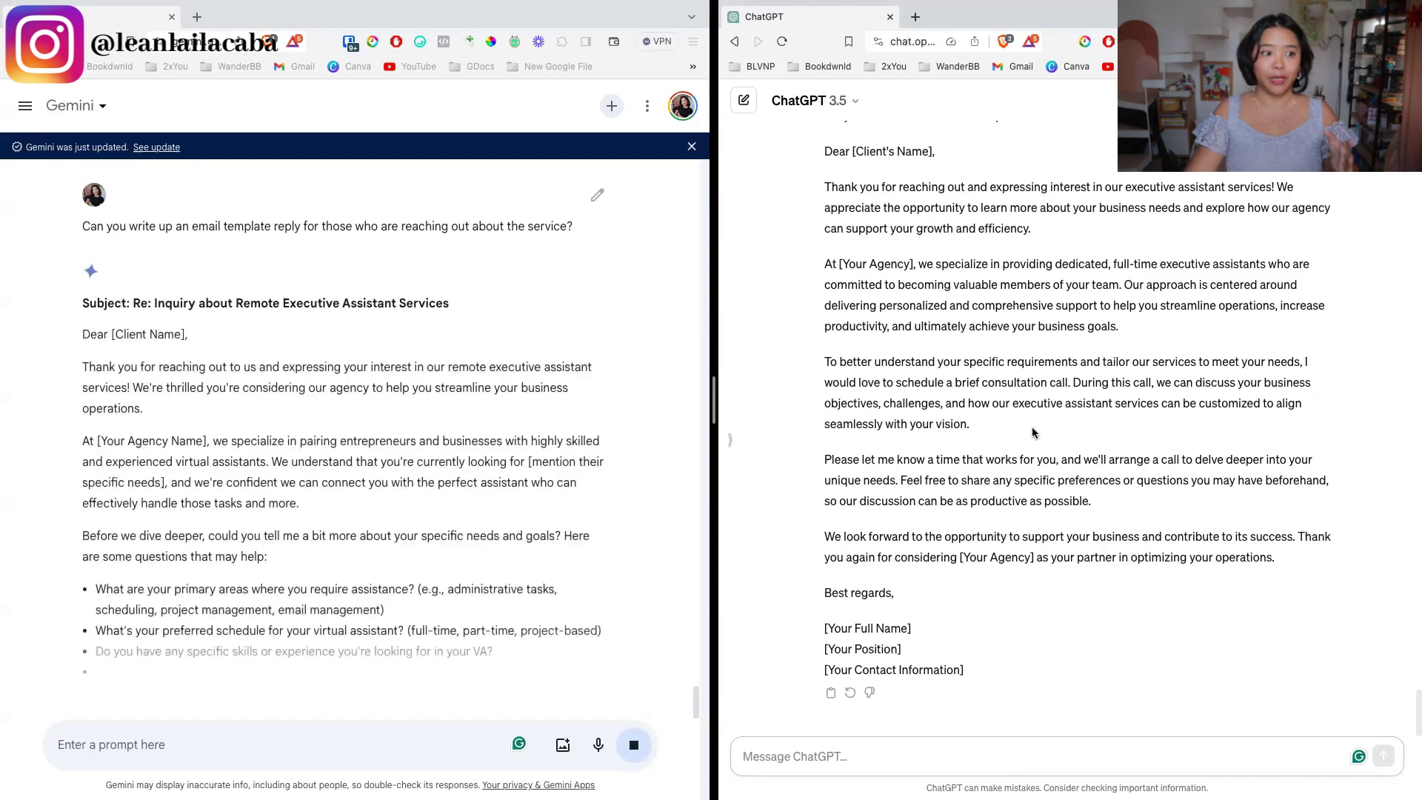
pyautogui.scroll(-2, 211, 356)
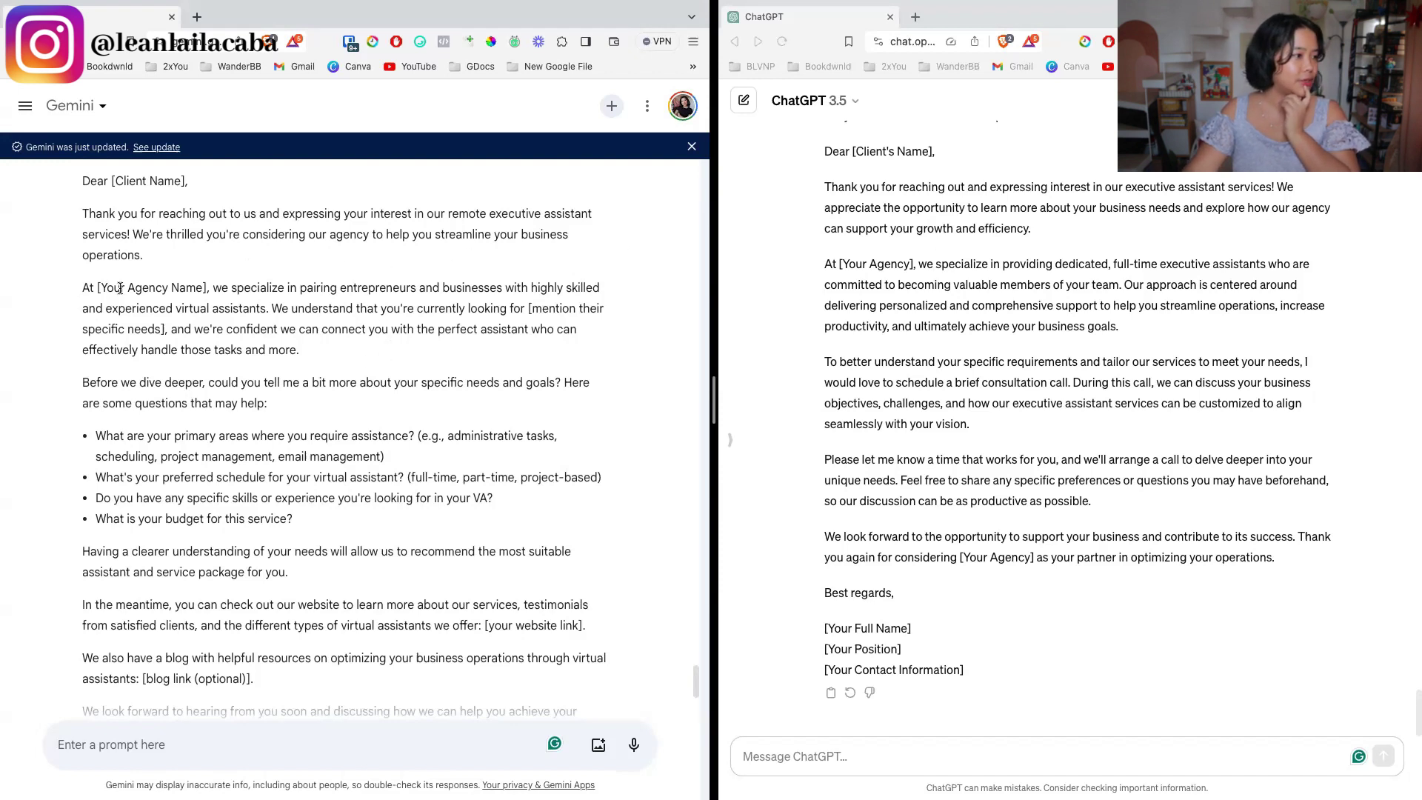
pyautogui.click(927, 262)
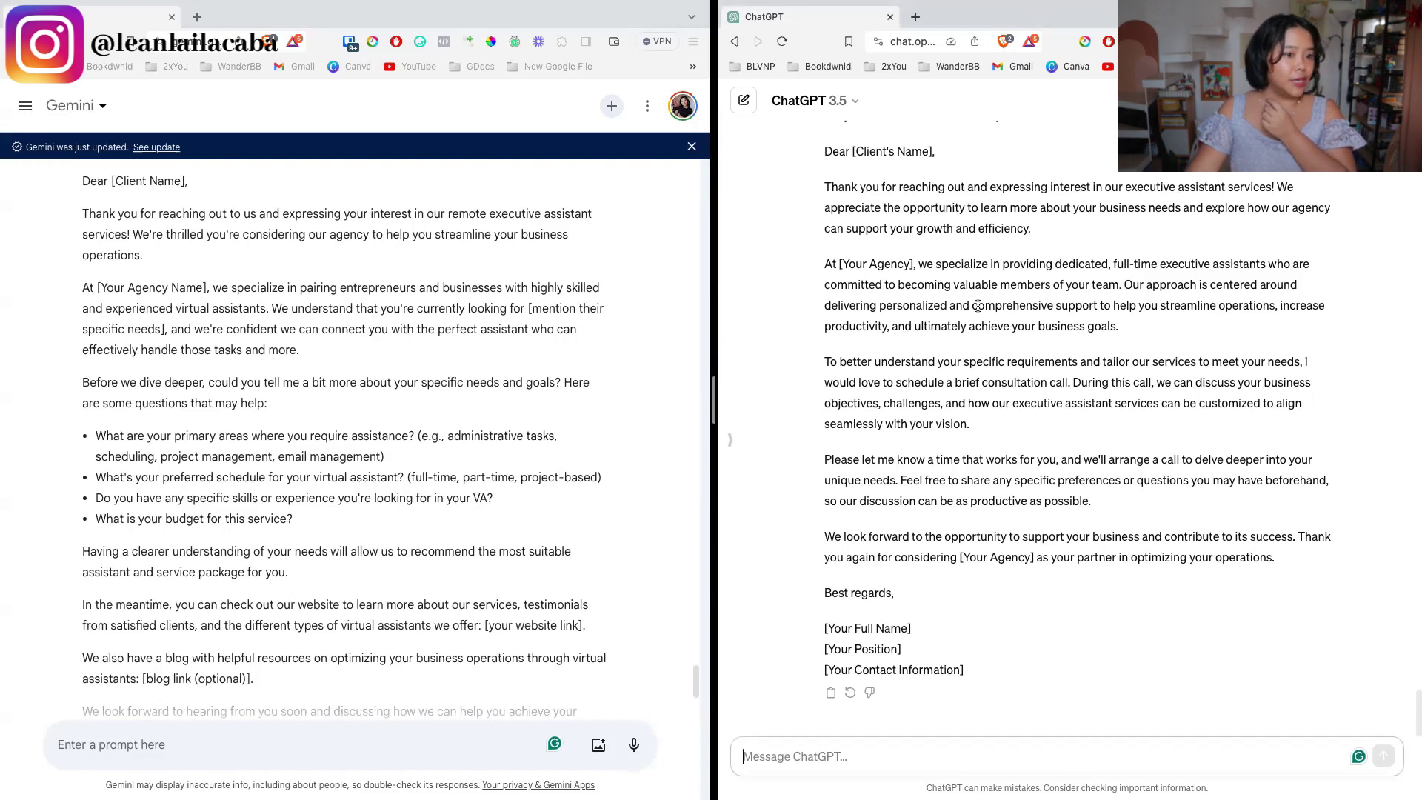
pyautogui.click(347, 434)
pyautogui.scroll(-1, 347, 435)
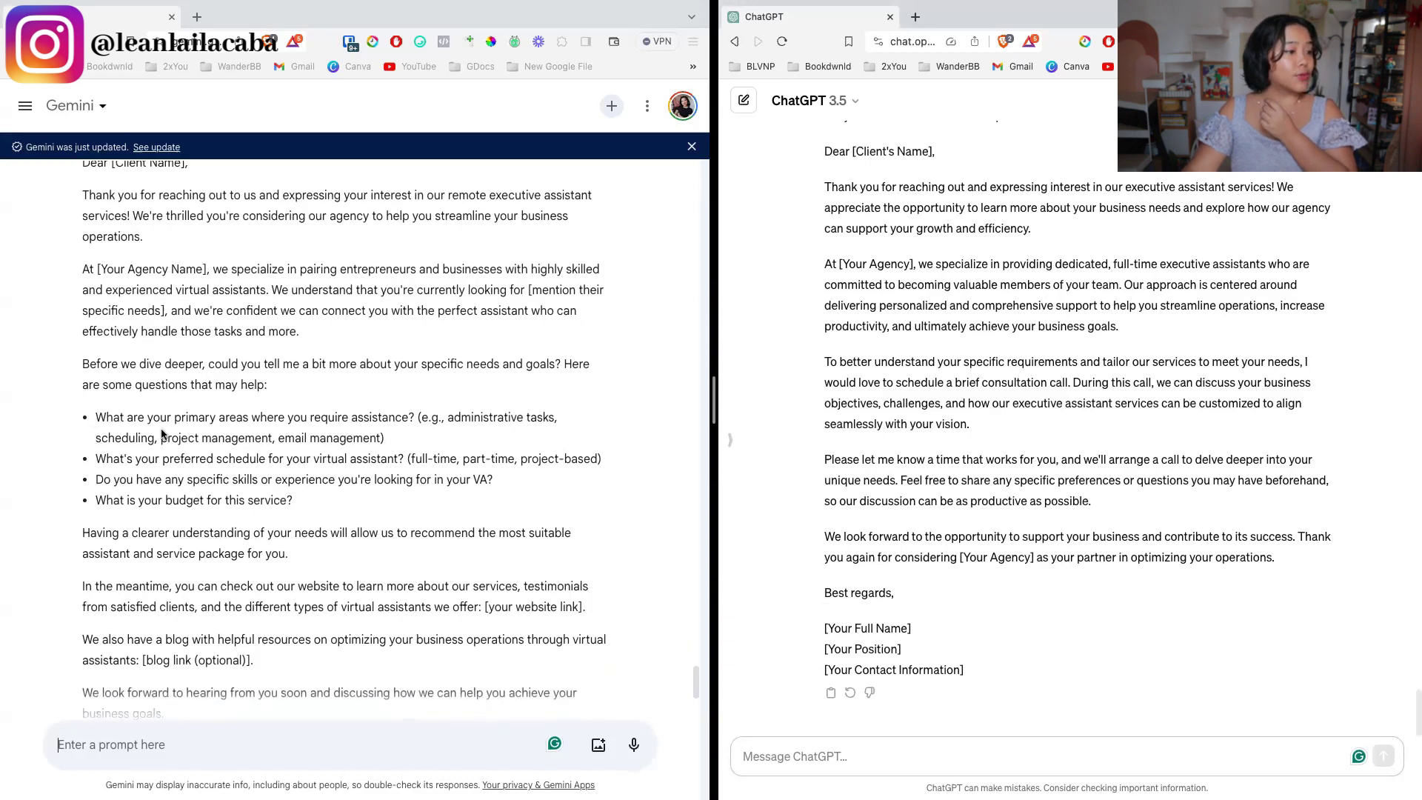
pyautogui.moveTo(326, 504); pyautogui.dragTo(85, 420)
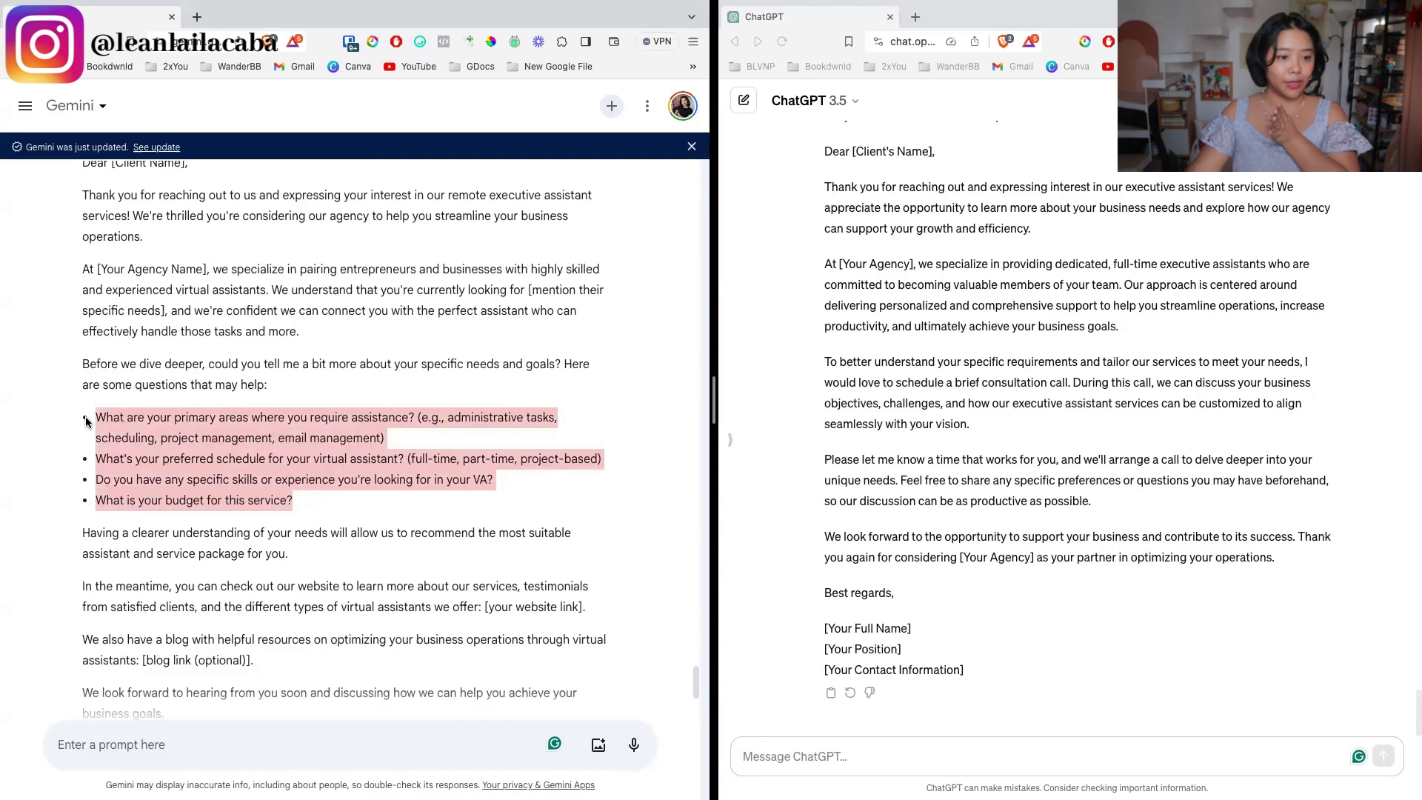
pyautogui.click(853, 432)
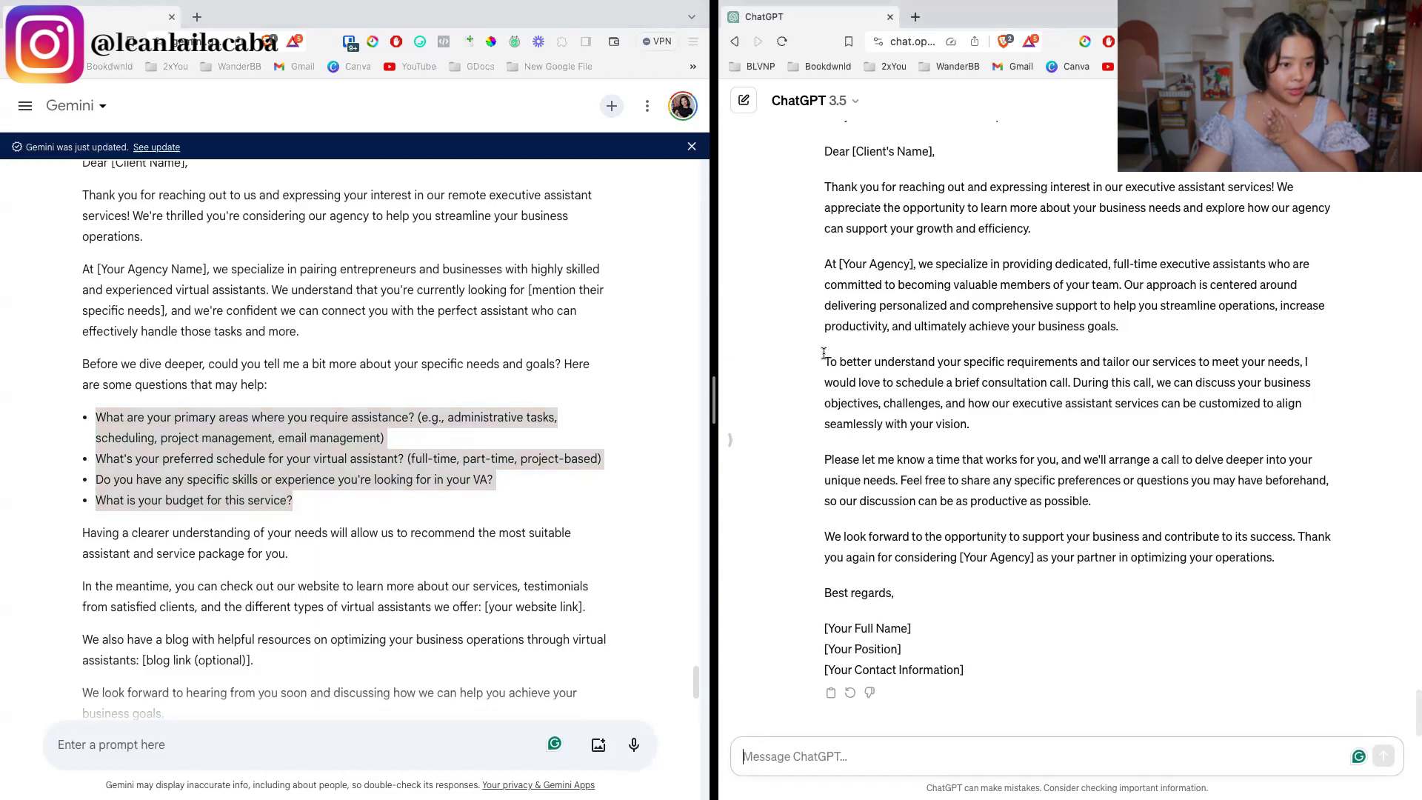
pyautogui.moveTo(824, 353); pyautogui.dragTo(1039, 431)
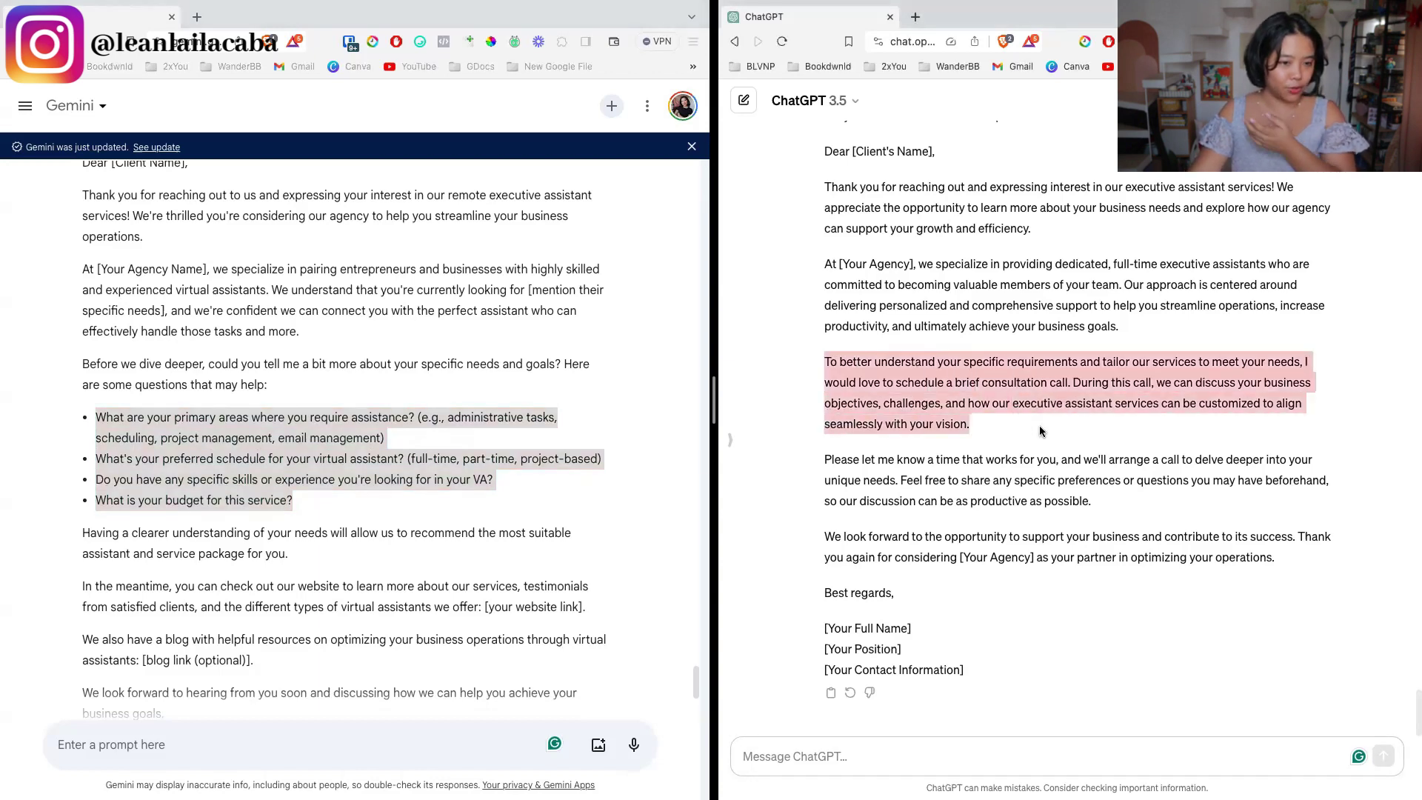
pyautogui.click(321, 489)
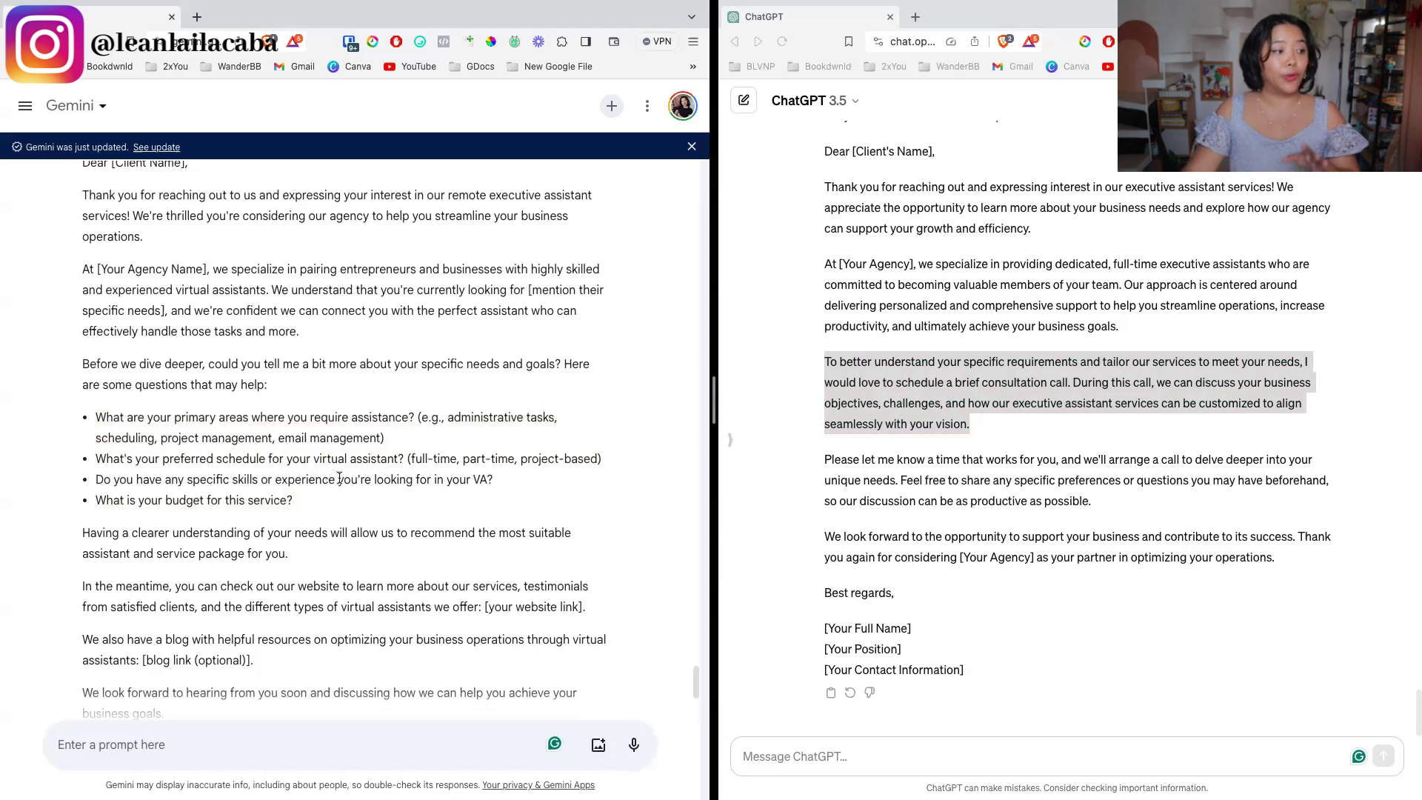
pyautogui.scroll(-5, 339, 479)
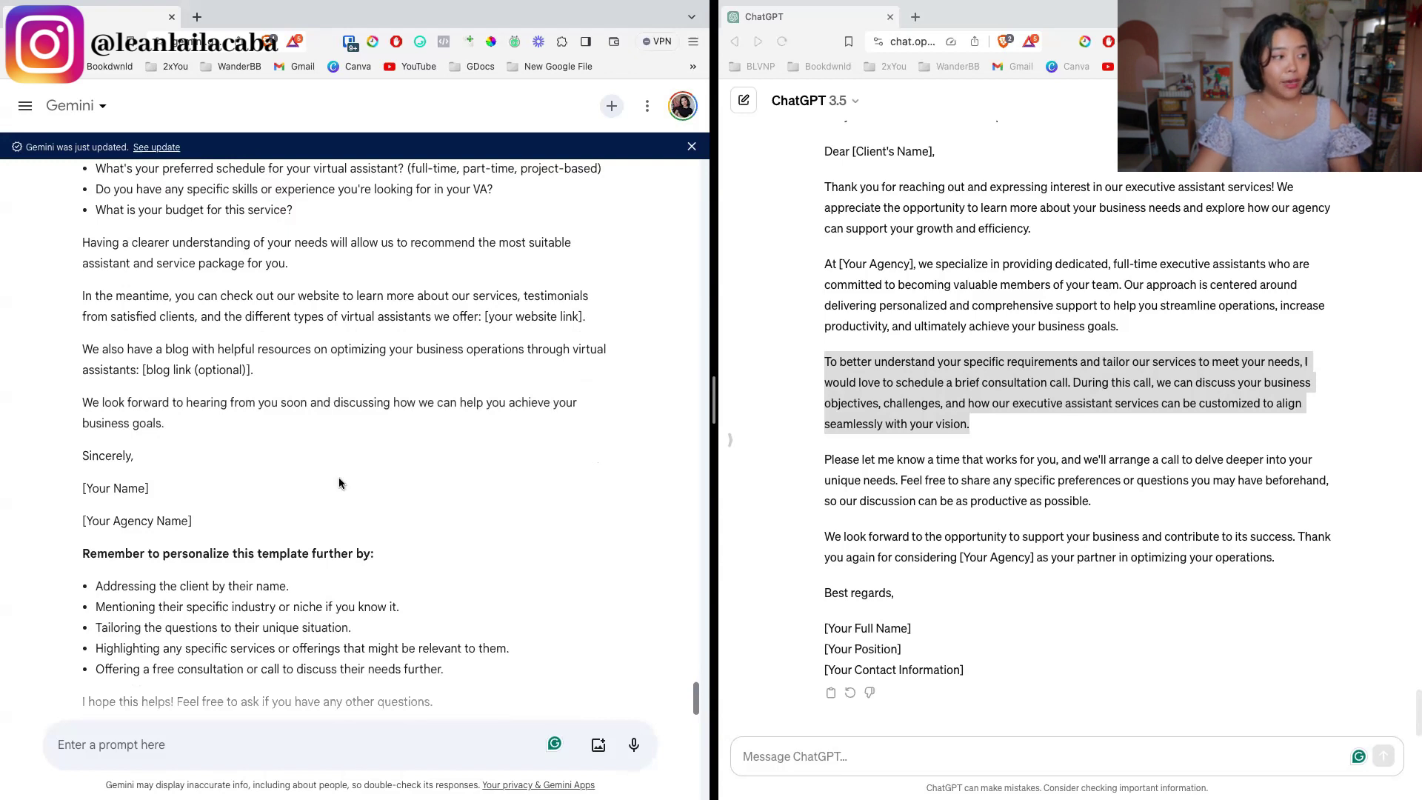
pyautogui.scroll(-1, 339, 483)
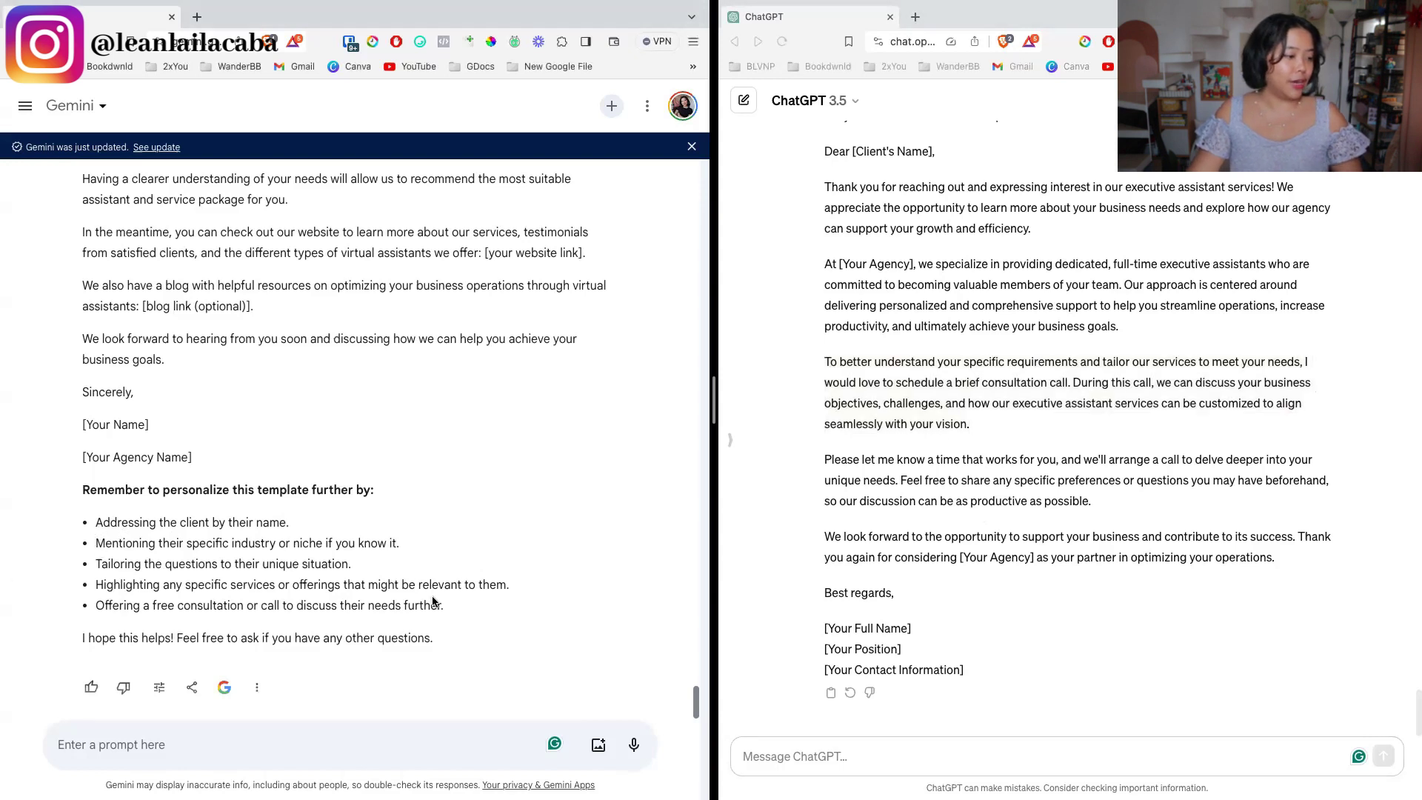
pyautogui.moveTo(454, 617); pyautogui.dragTo(81, 521)
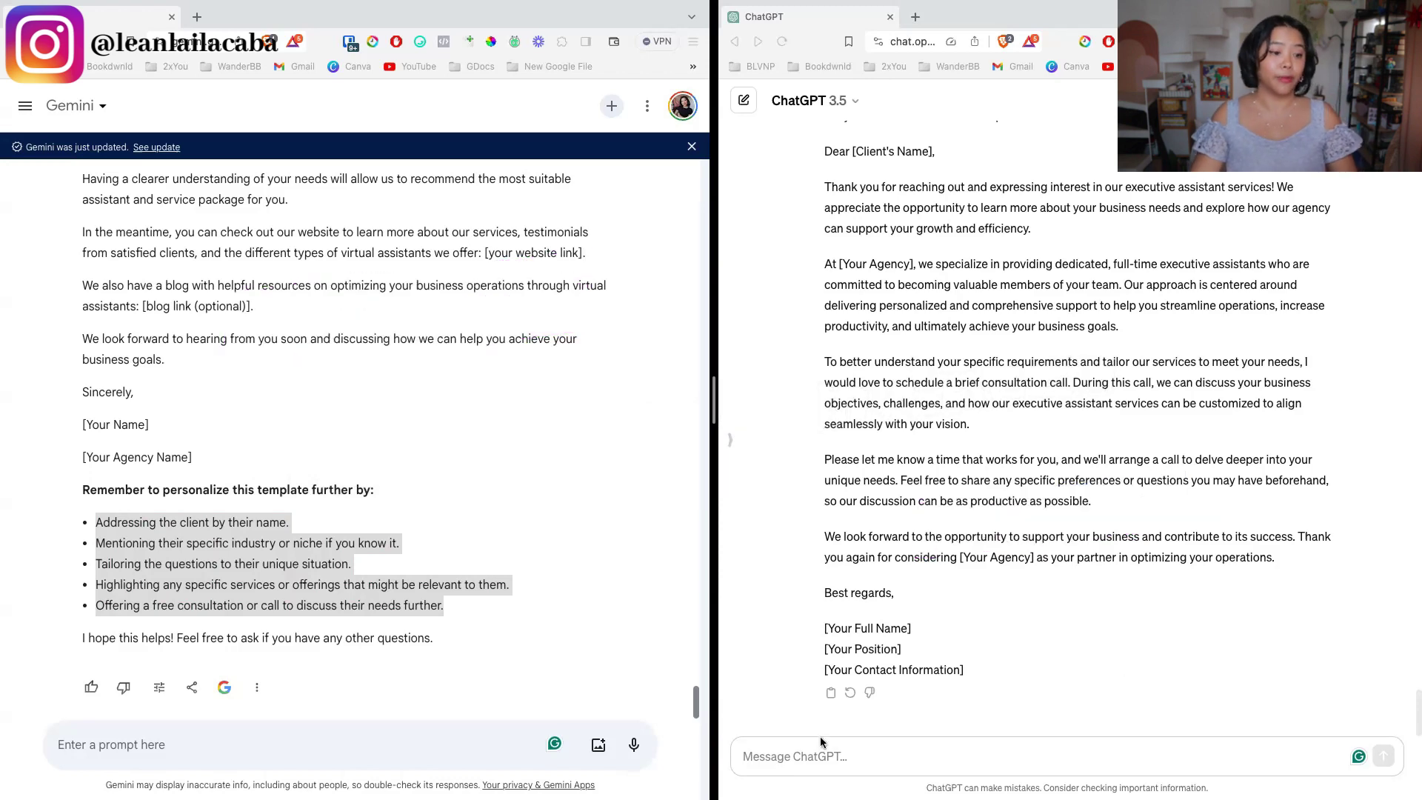
# - Ask ChatGPT and Gemini "Can you generate a list of FAQs and objections potential clients might have?"
pyautogui.click(779, 757)
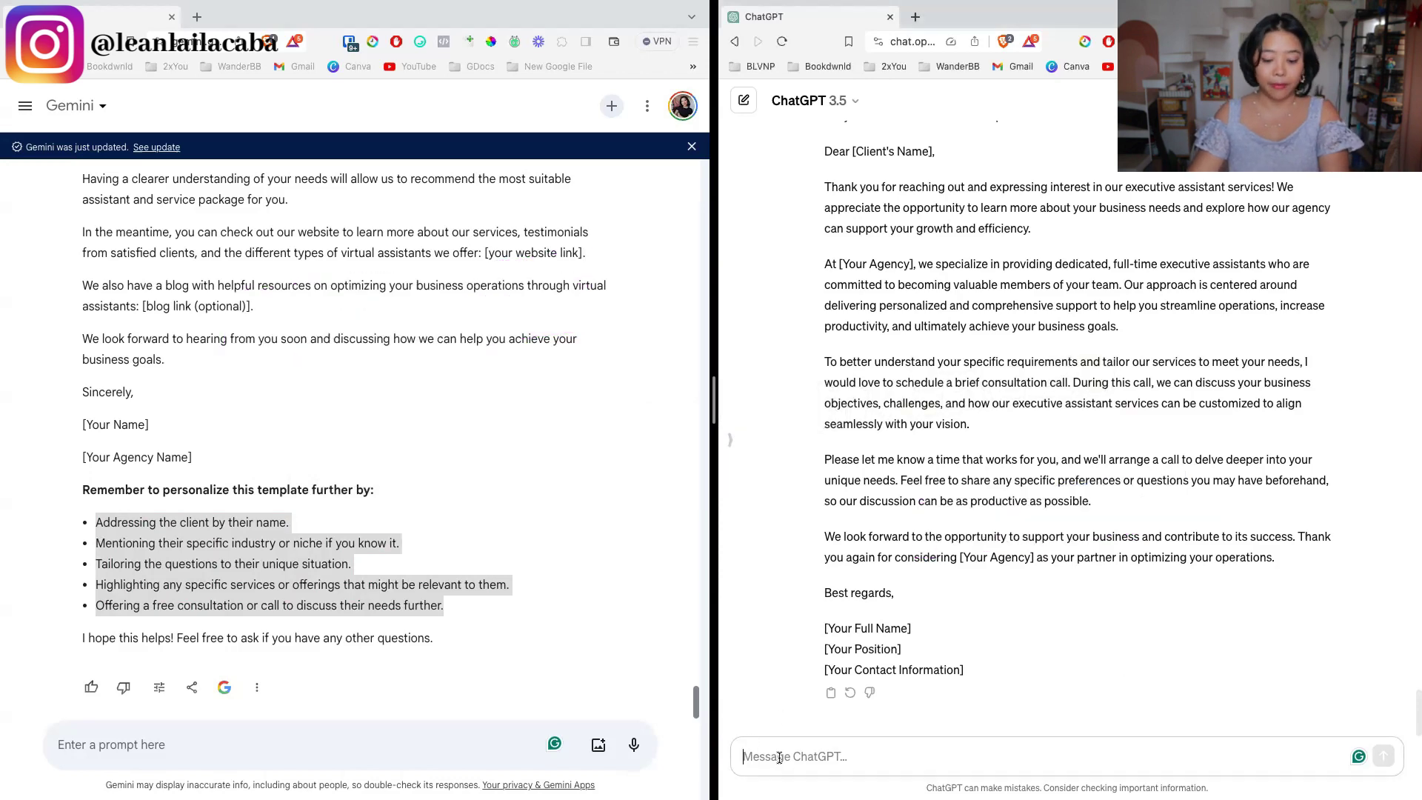
pyautogui.write('Can you generate a list of FAQs and objections potential clients might have?')
pyautogui.press('Return')
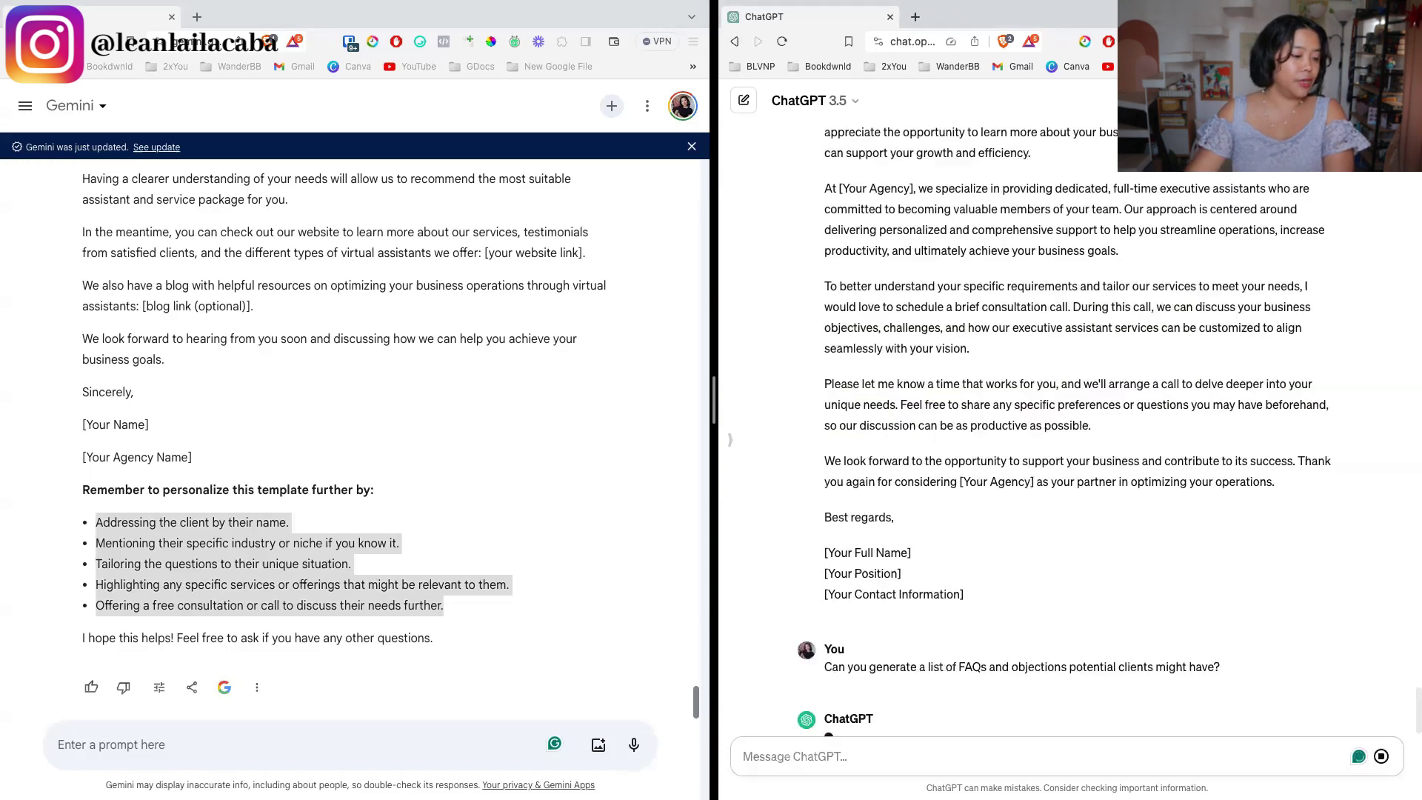
pyautogui.click(293, 741)
pyautogui.write('Can you generate a list of FAQs and objections potential clients might have?')
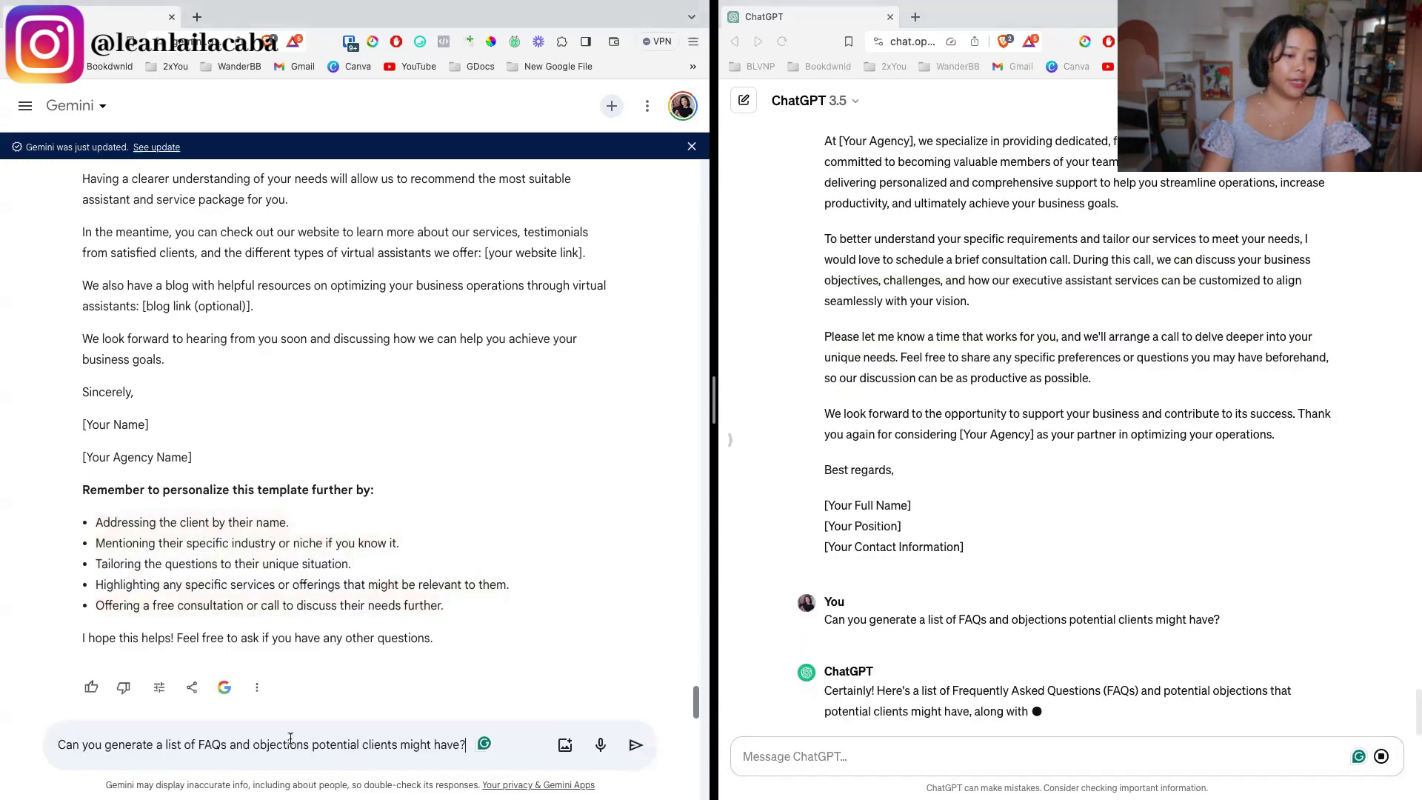
pyautogui.press('Return')
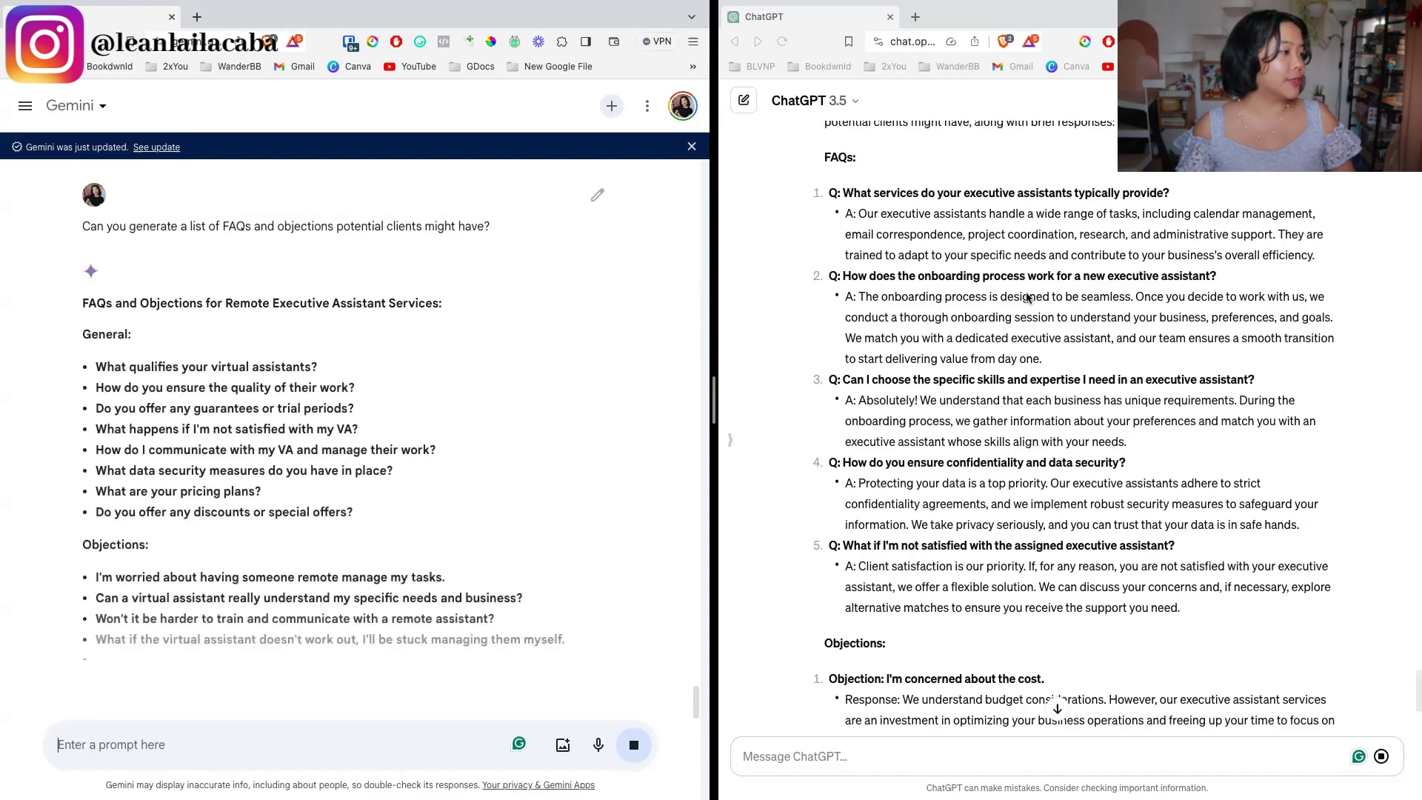
# - Examine the FAQs and objections from ChatGPT and Gemini, comparing ChatGPT's written answers with Gemini's question lists, objection-handling advice and additional tips
pyautogui.scroll(-1, 882, 388)
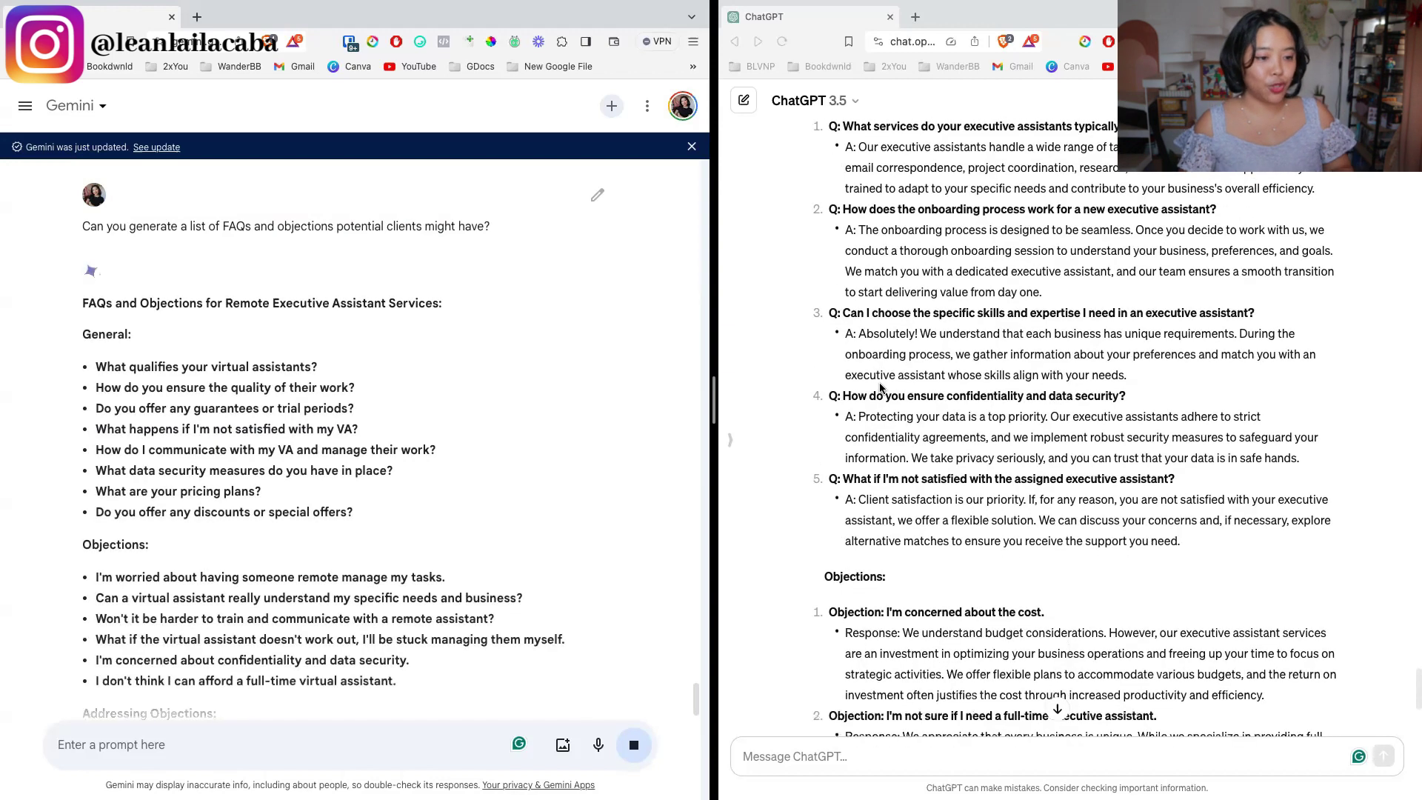
pyautogui.scroll(-5, 881, 387)
pyautogui.scroll(-2, 881, 386)
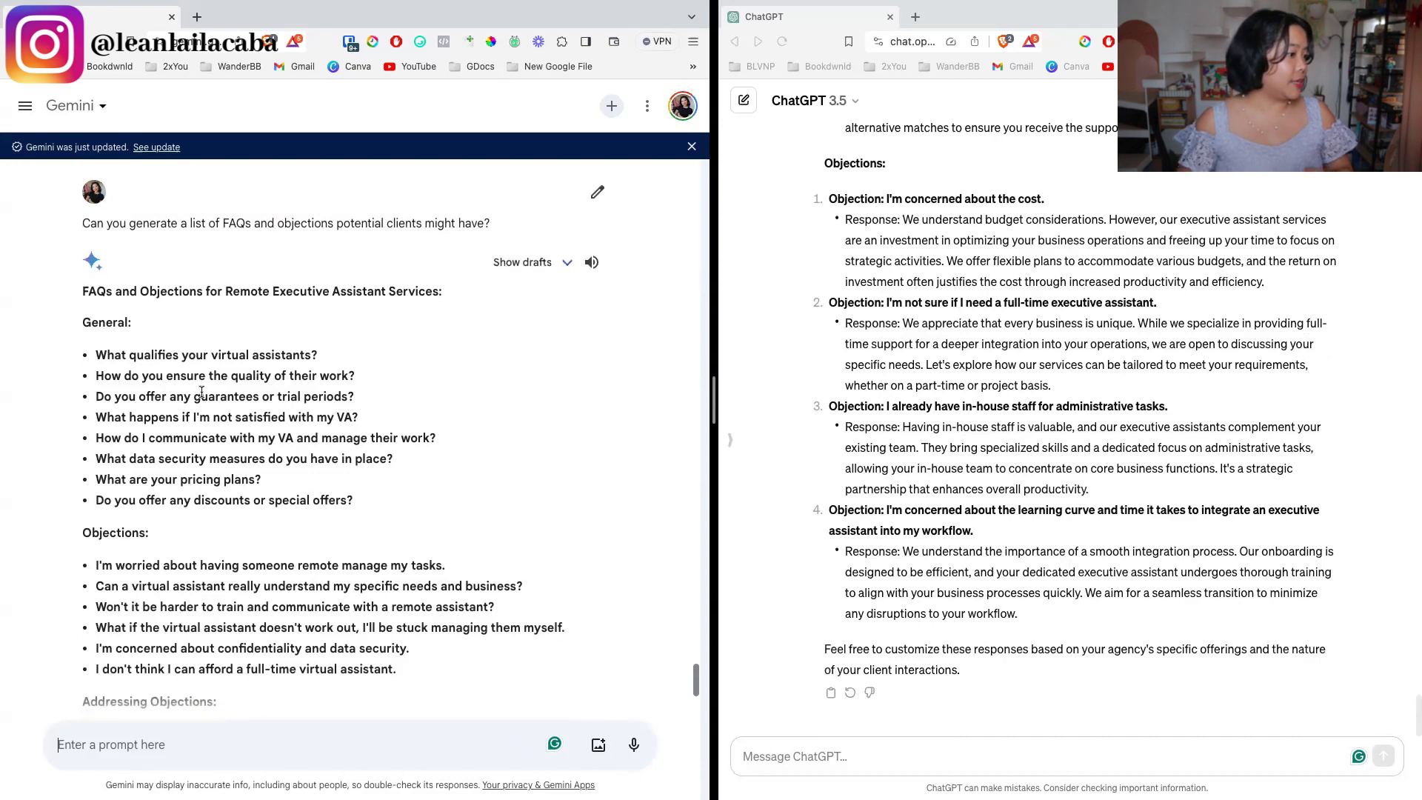
pyautogui.scroll(-6, 195, 560)
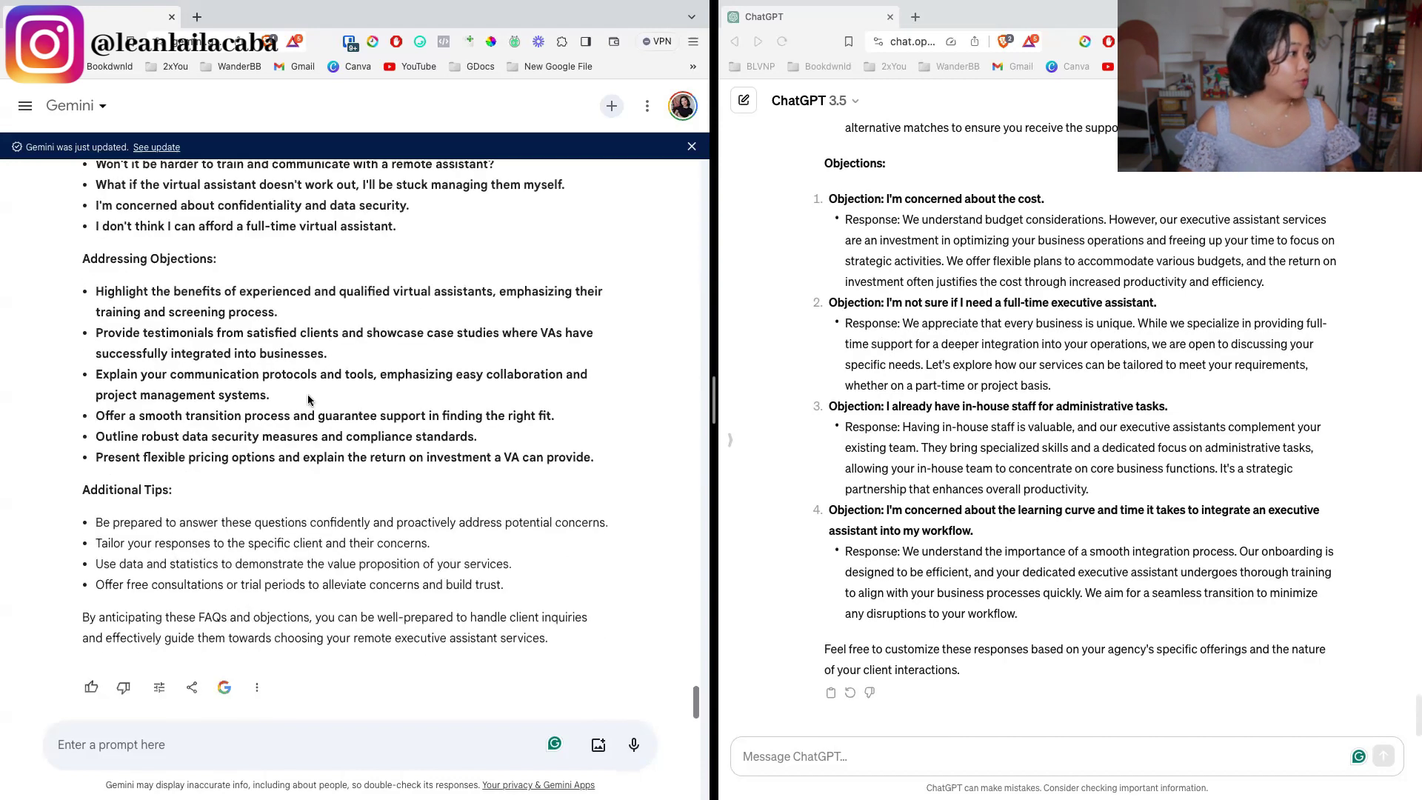
pyautogui.scroll(5, 308, 394)
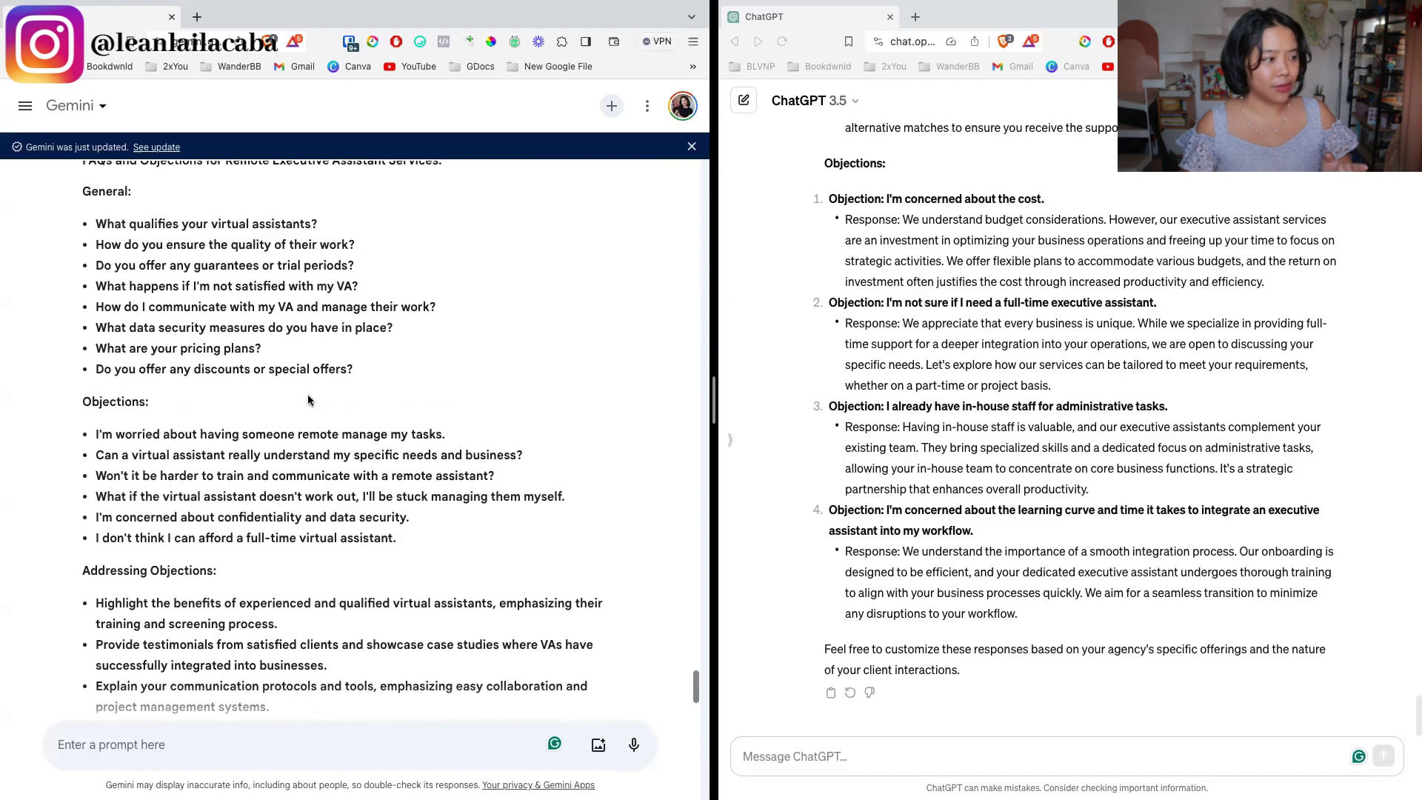
pyautogui.scroll(7, 1066, 415)
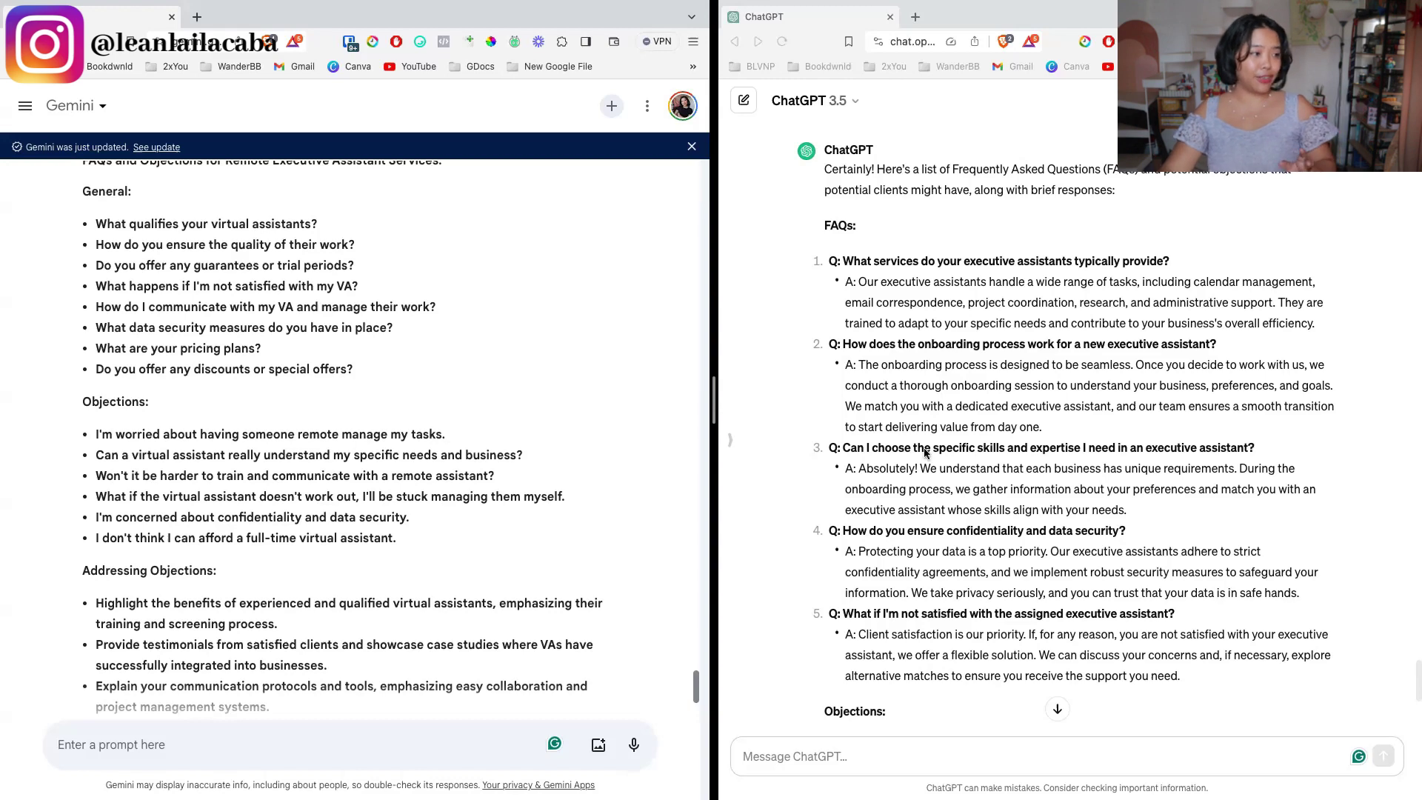
pyautogui.scroll(-1, 526, 437)
pyautogui.scroll(-4, 526, 437)
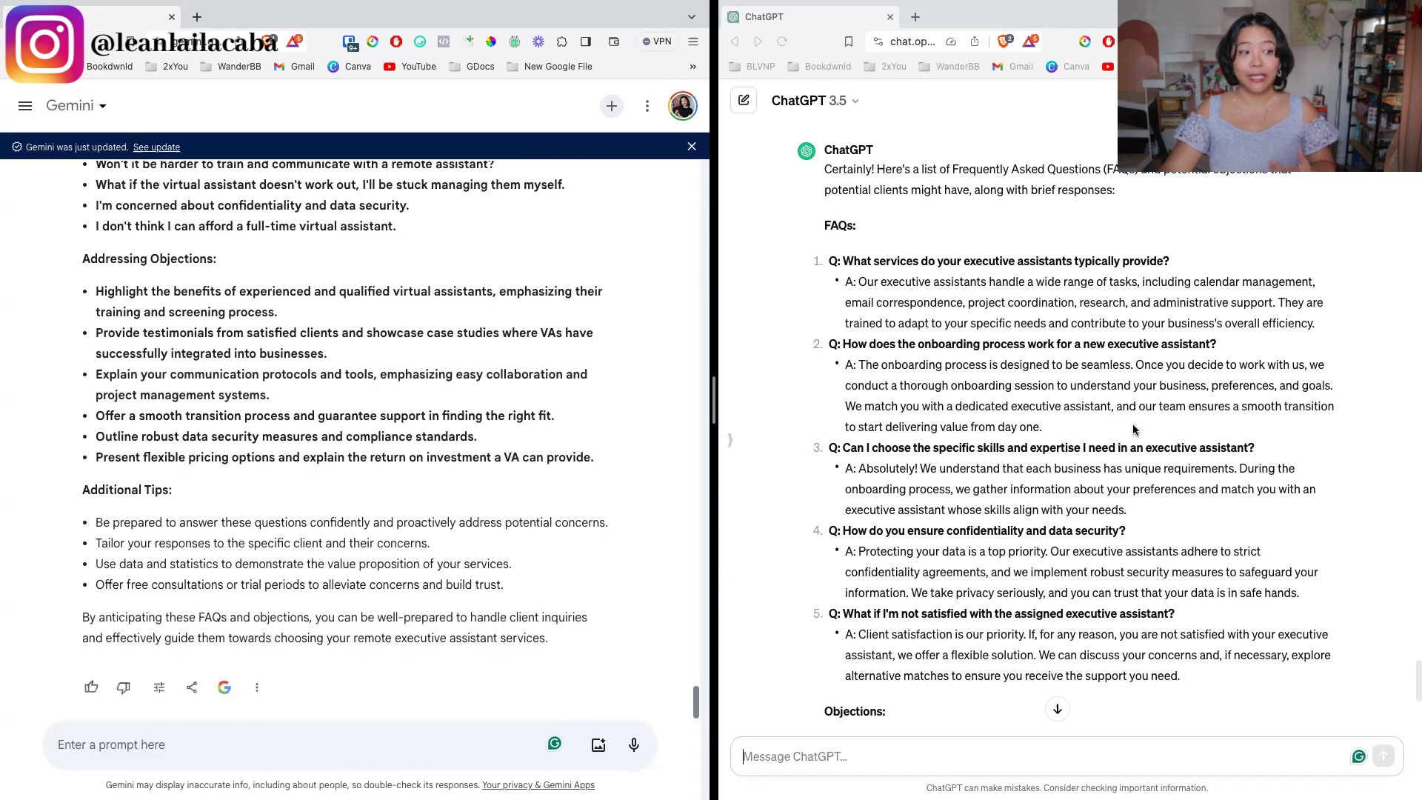
pyautogui.scroll(-5, 1132, 430)
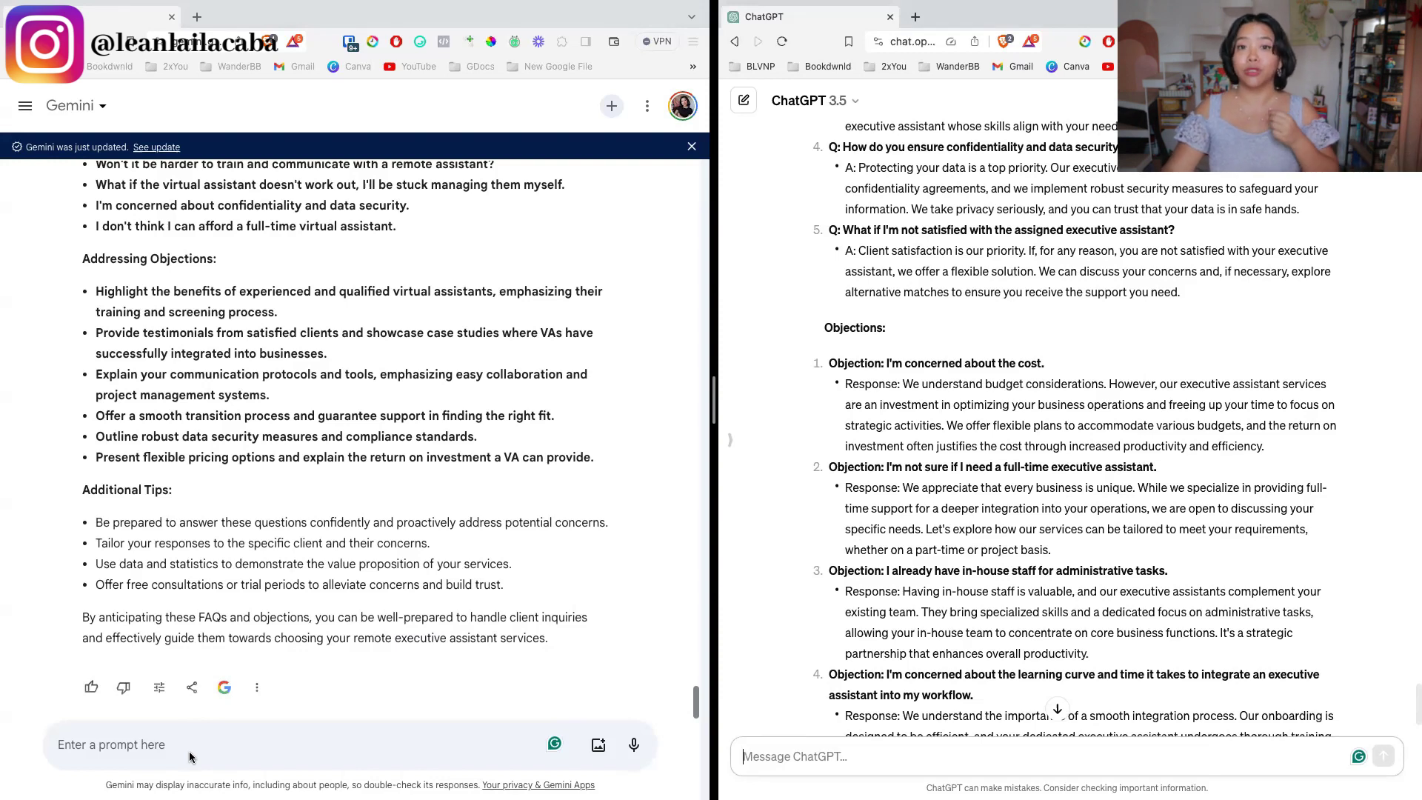
pyautogui.scroll(-2, 865, 492)
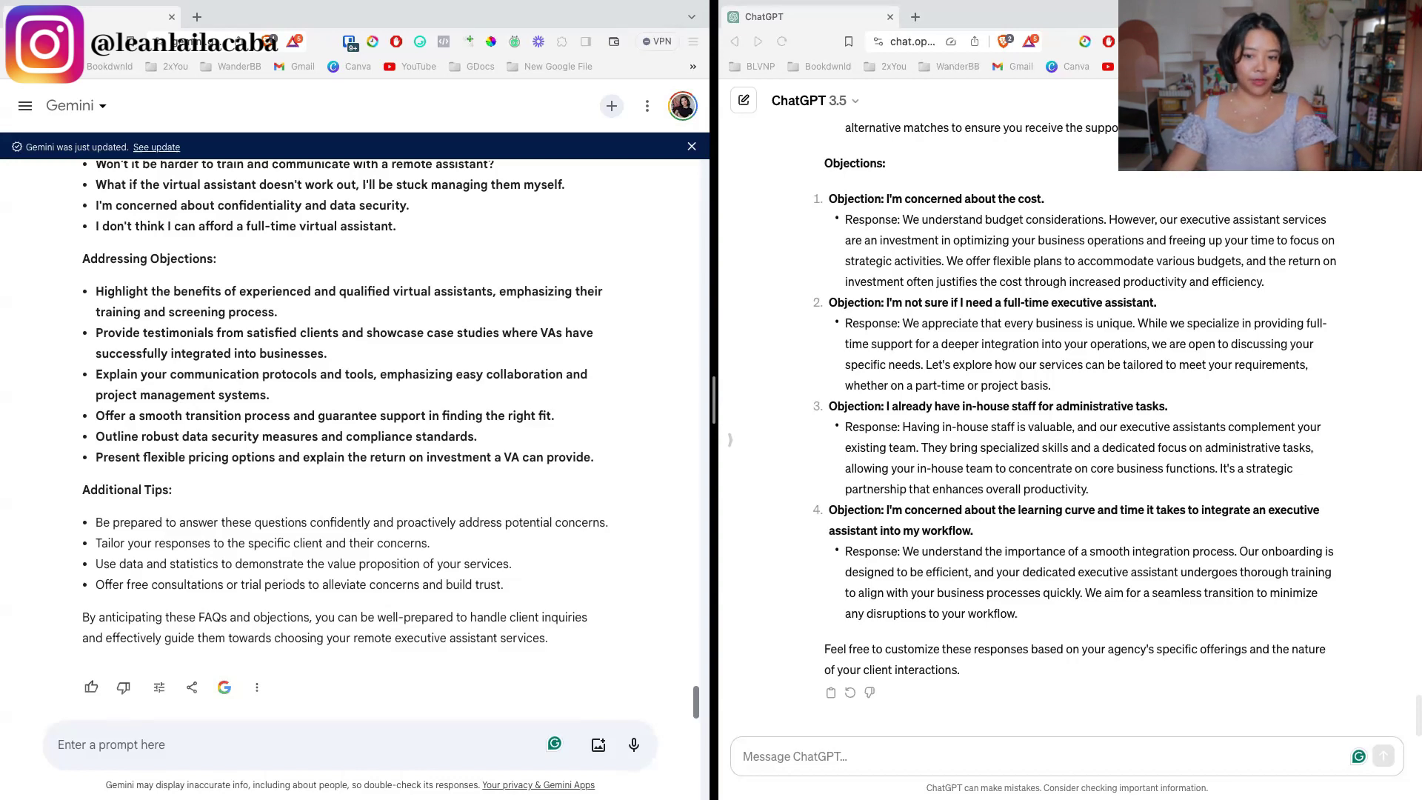
# - Ask ChatGPT and Gemini "Can you document the process in an SOP for recurring tasks for maintaining the marketing strategy?"
pyautogui.click(971, 748)
pyautogui.write('Can you document the process in an SOP for recurring tasks for maintaining the marketing strategy?')
pyautogui.press('Return')
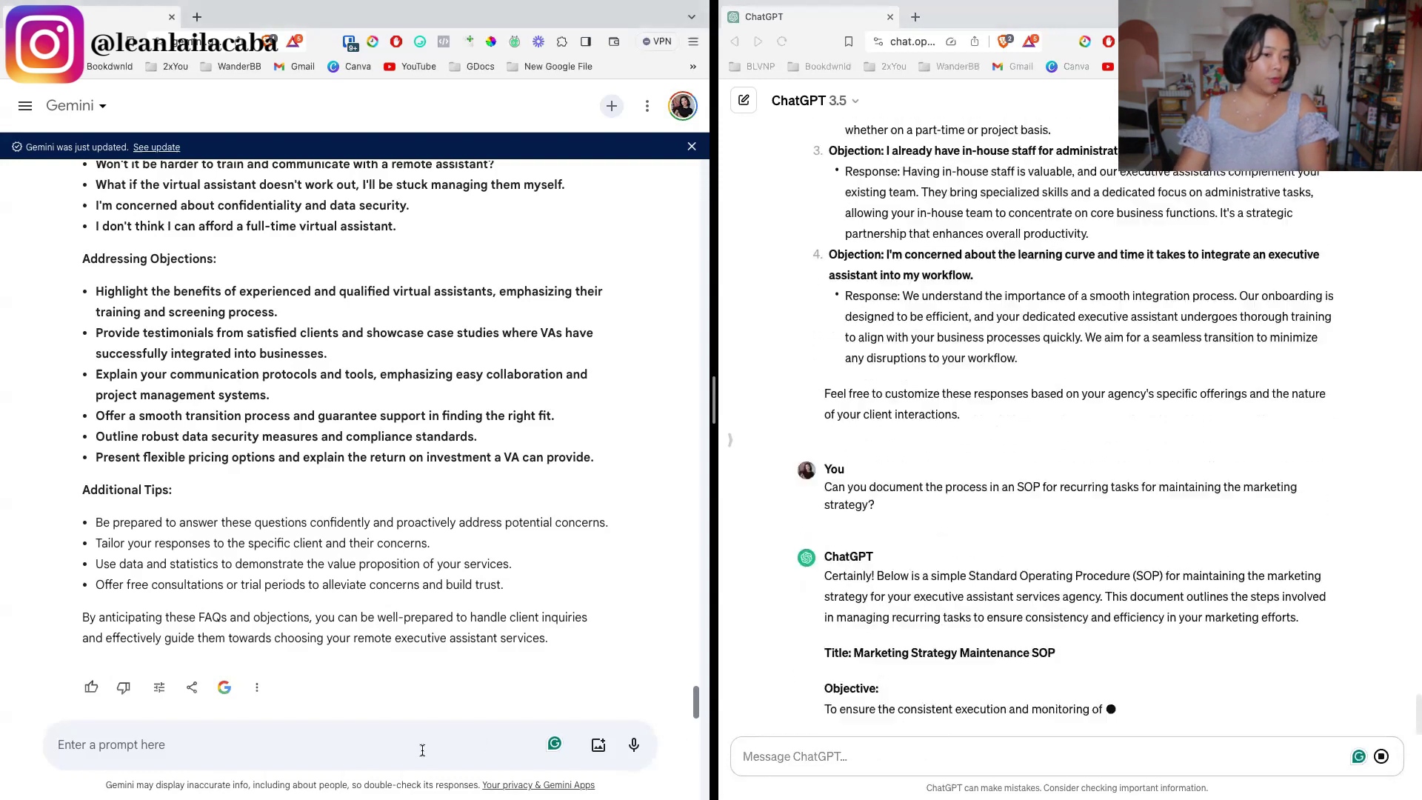
pyautogui.click(423, 751)
pyautogui.write('Can you document the process in an SOP for recurring tasks for maintaining the marketing strategy?')
pyautogui.press('Return')
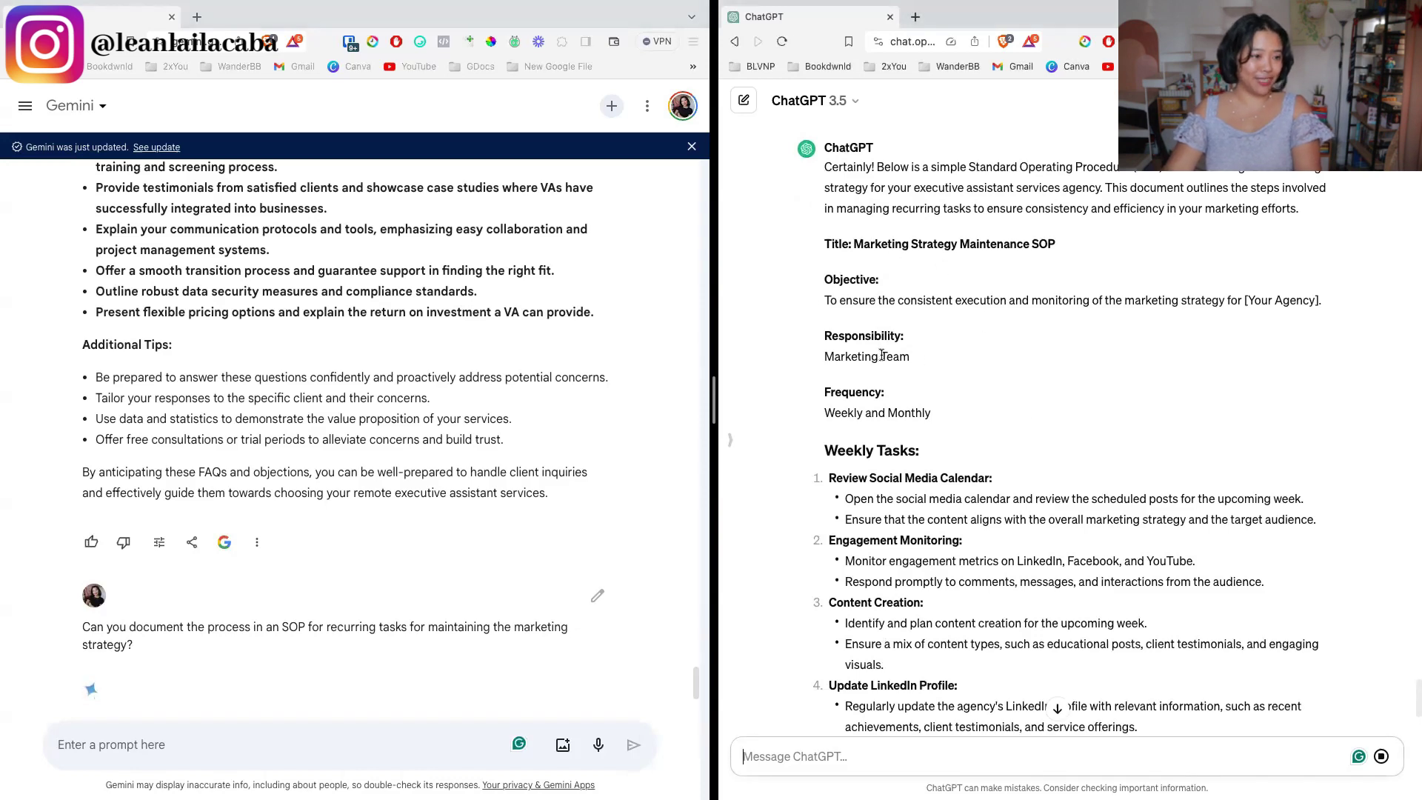
# - Examine ChatGPT's marketing strategy SOP, covering its weekly tasks, monthly tasks, monitoring and reporting, and end of month reporting
pyautogui.scroll(-2, 949, 469)
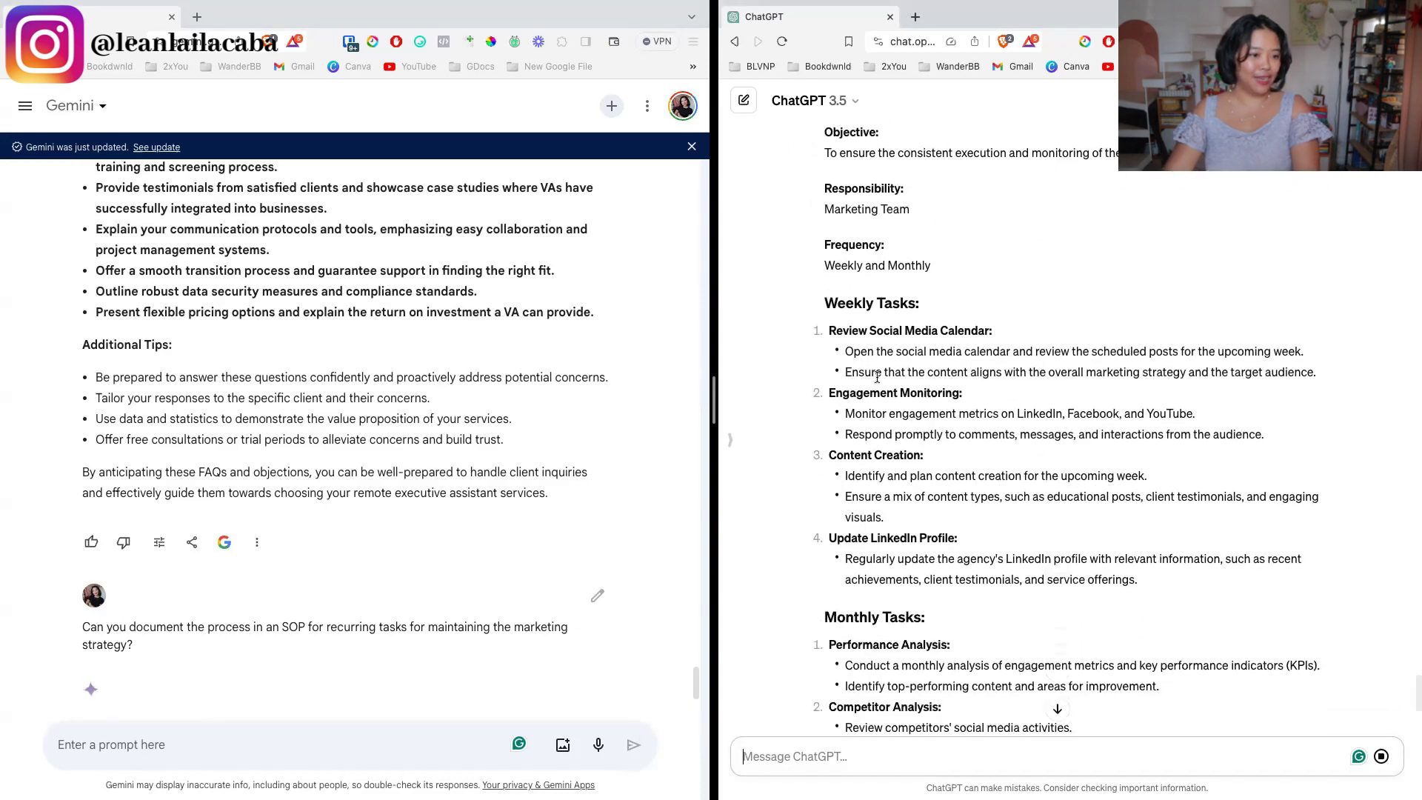
pyautogui.scroll(-6, 949, 469)
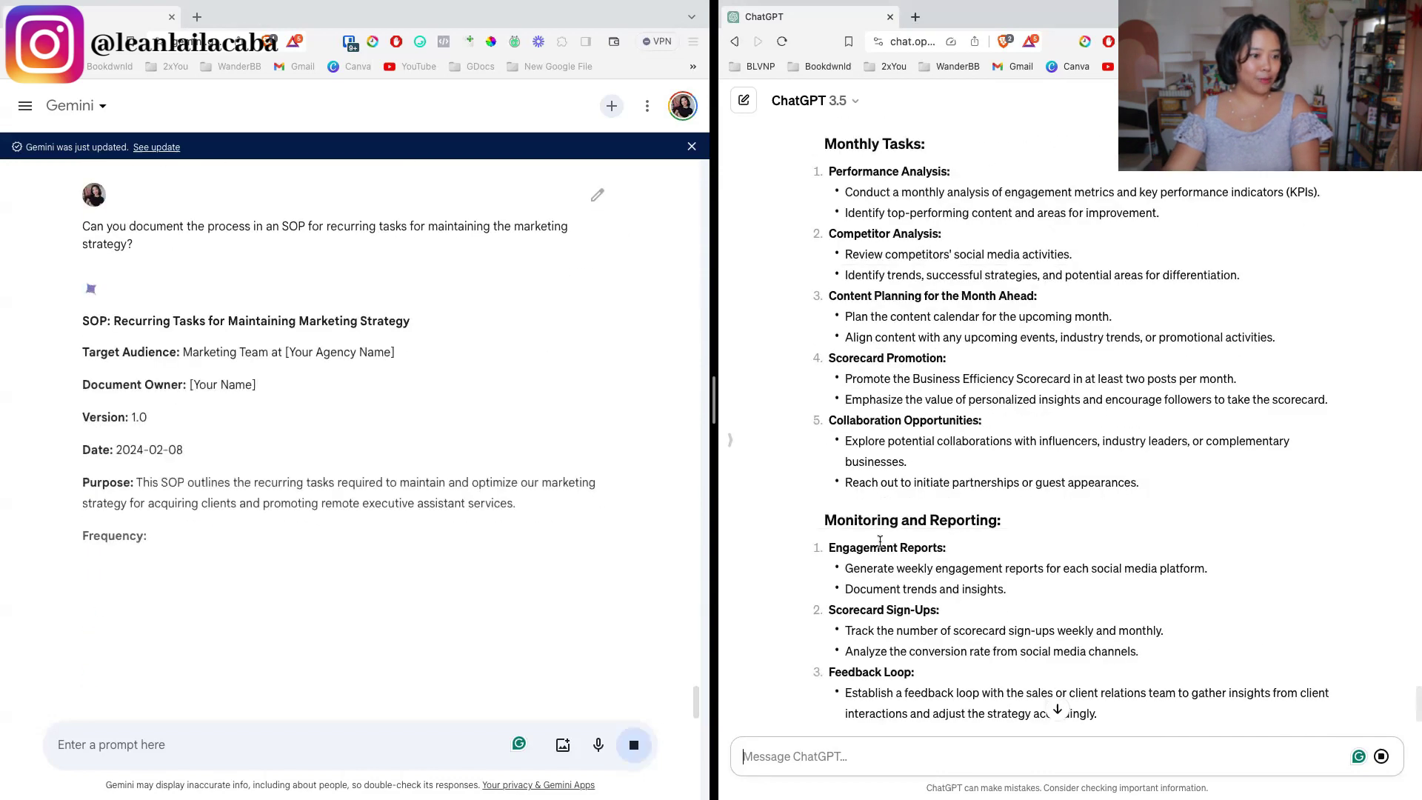
pyautogui.scroll(-4, 913, 453)
pyautogui.scroll(-1, 912, 454)
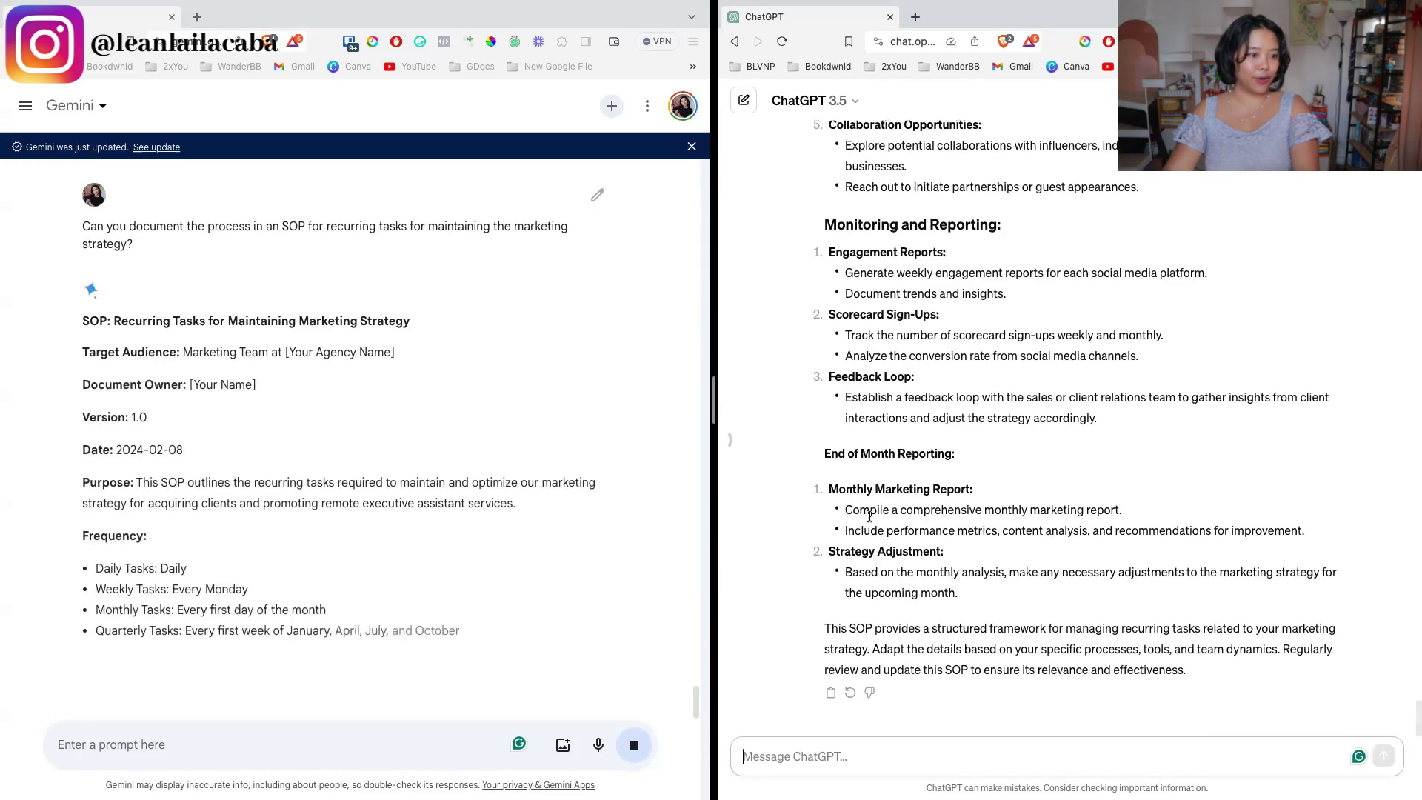
pyautogui.click(173, 445)
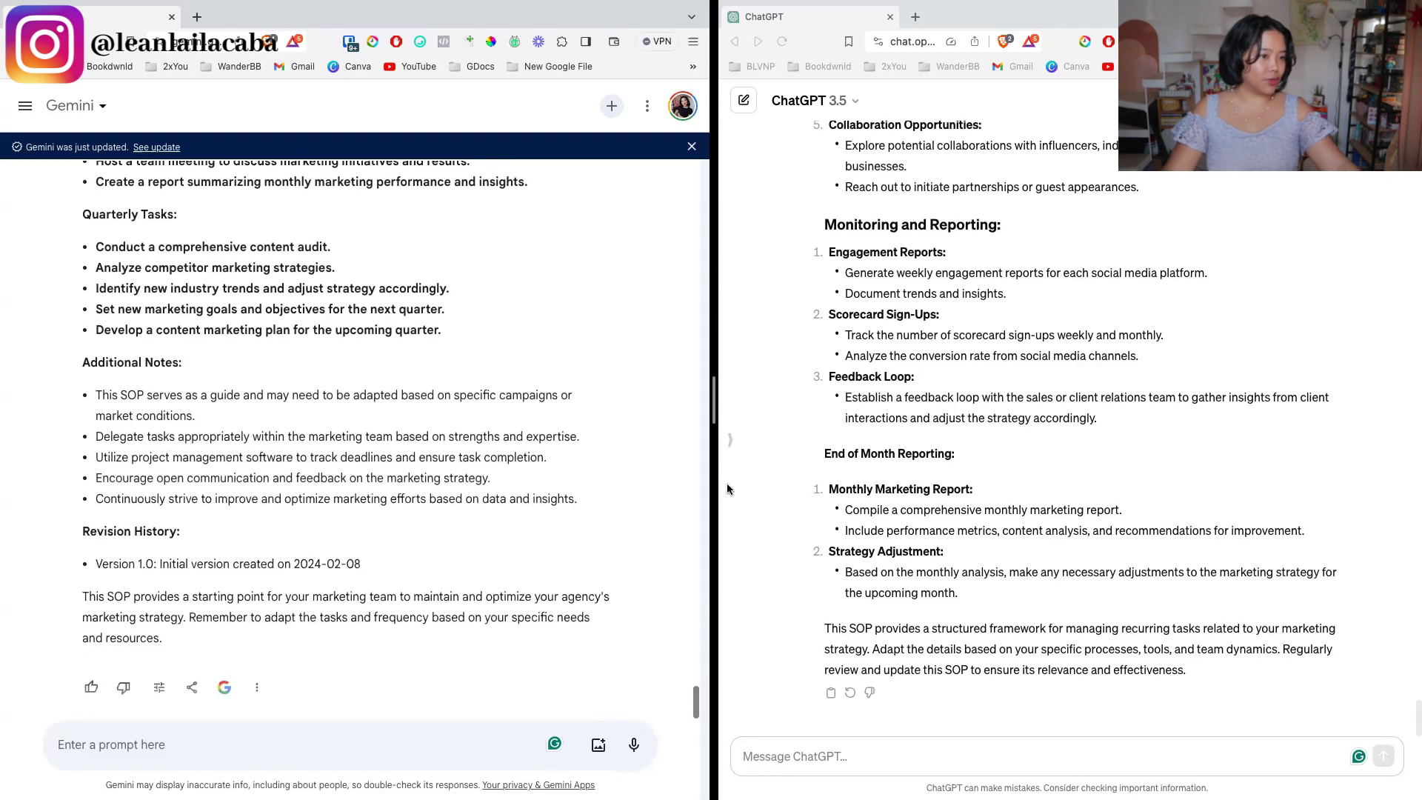
pyautogui.scroll(12, 992, 389)
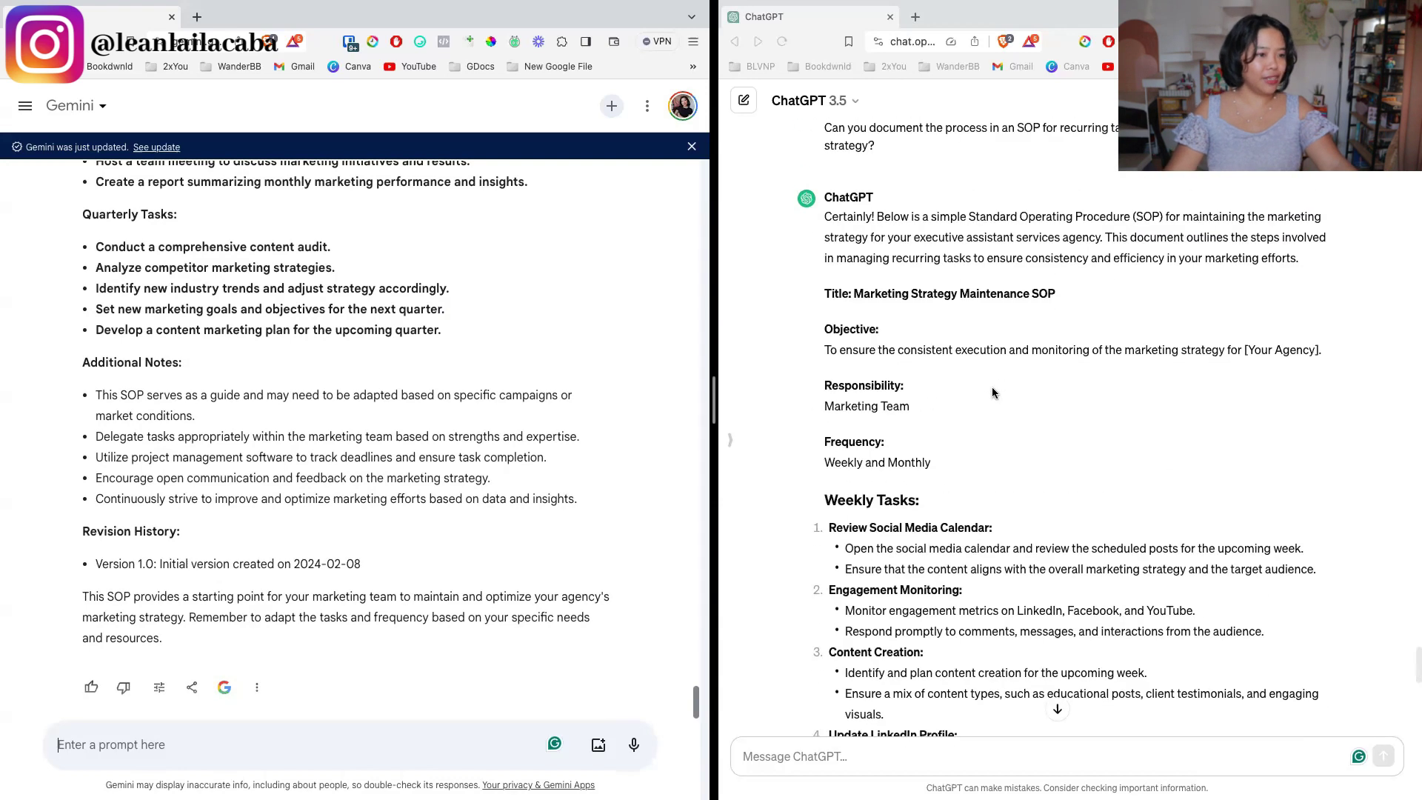
pyautogui.scroll(-10, 992, 393)
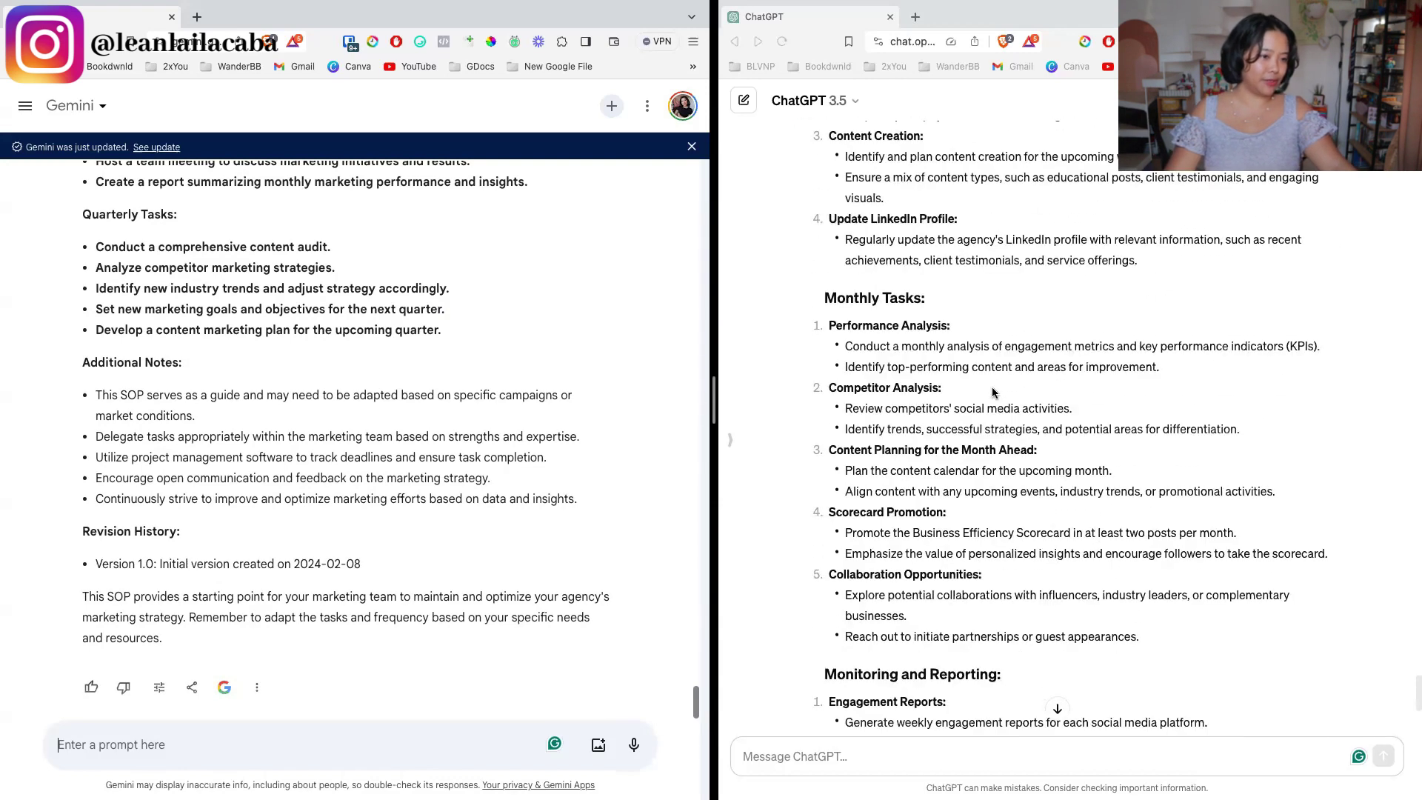
pyautogui.scroll(-3, 992, 393)
# - Examine Gemini's SOP against ChatGPT's, covering its frequency schedule, tools and resources, daily to quarterly tasks, and additional notes
pyautogui.scroll(5, 336, 439)
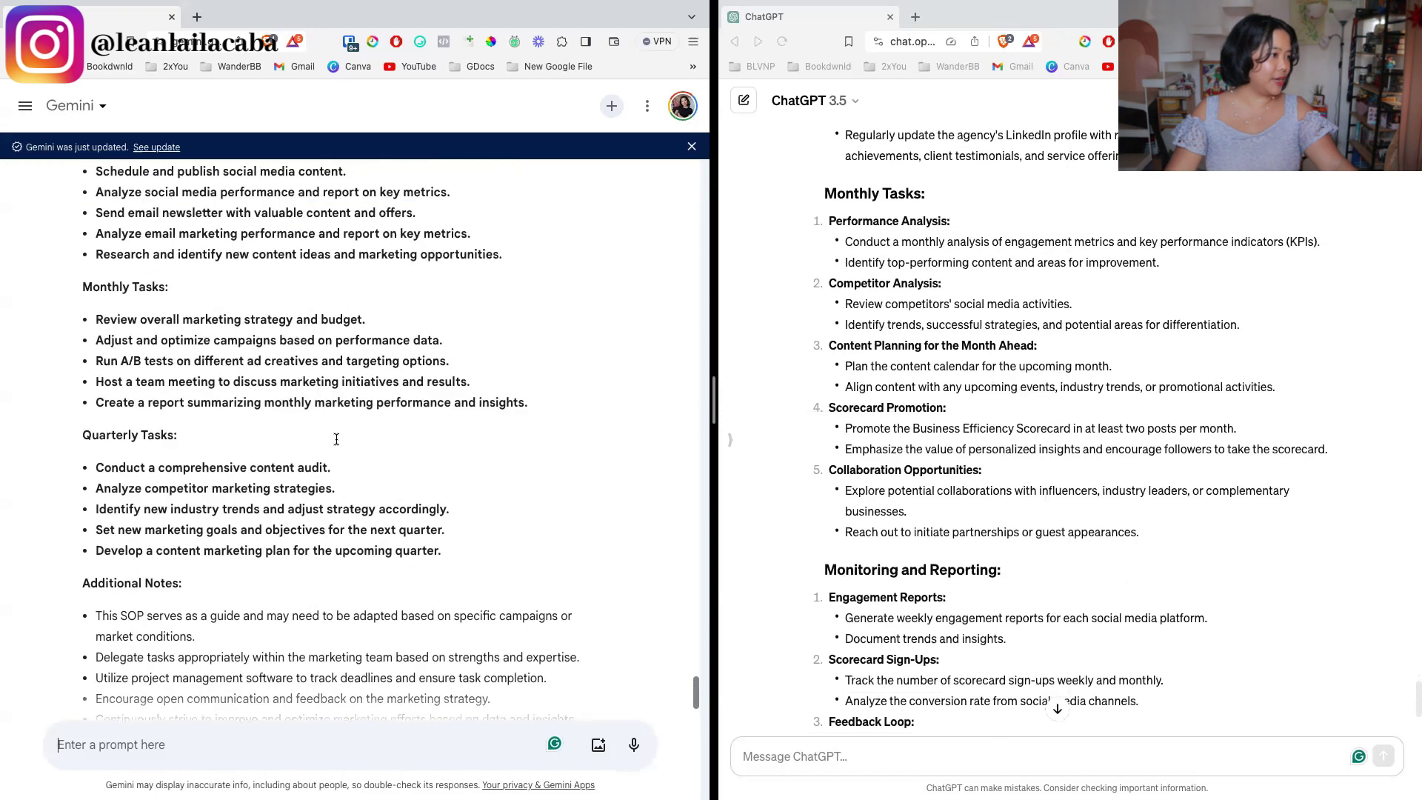
pyautogui.scroll(8, 336, 439)
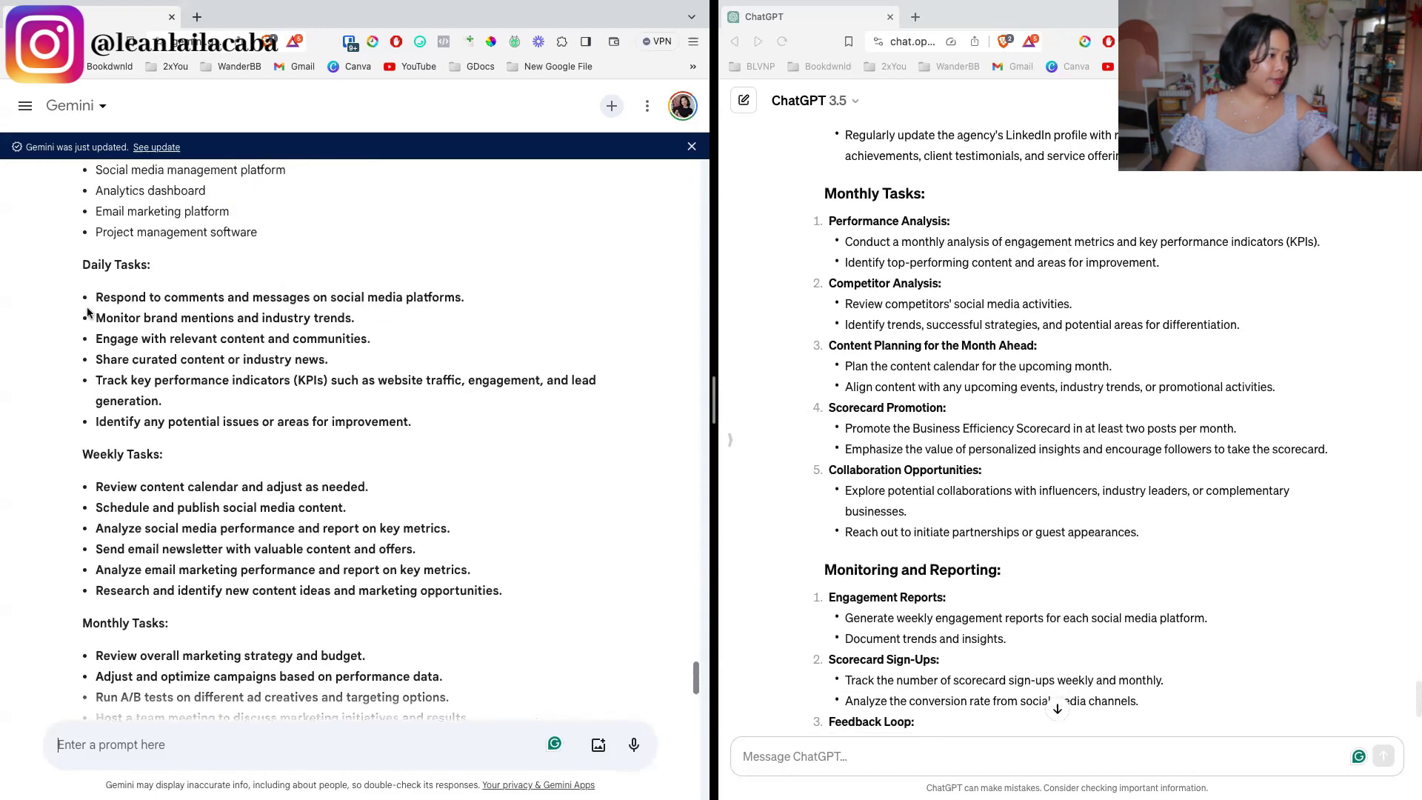
pyautogui.moveTo(94, 295); pyautogui.dragTo(413, 422)
pyautogui.click(467, 466)
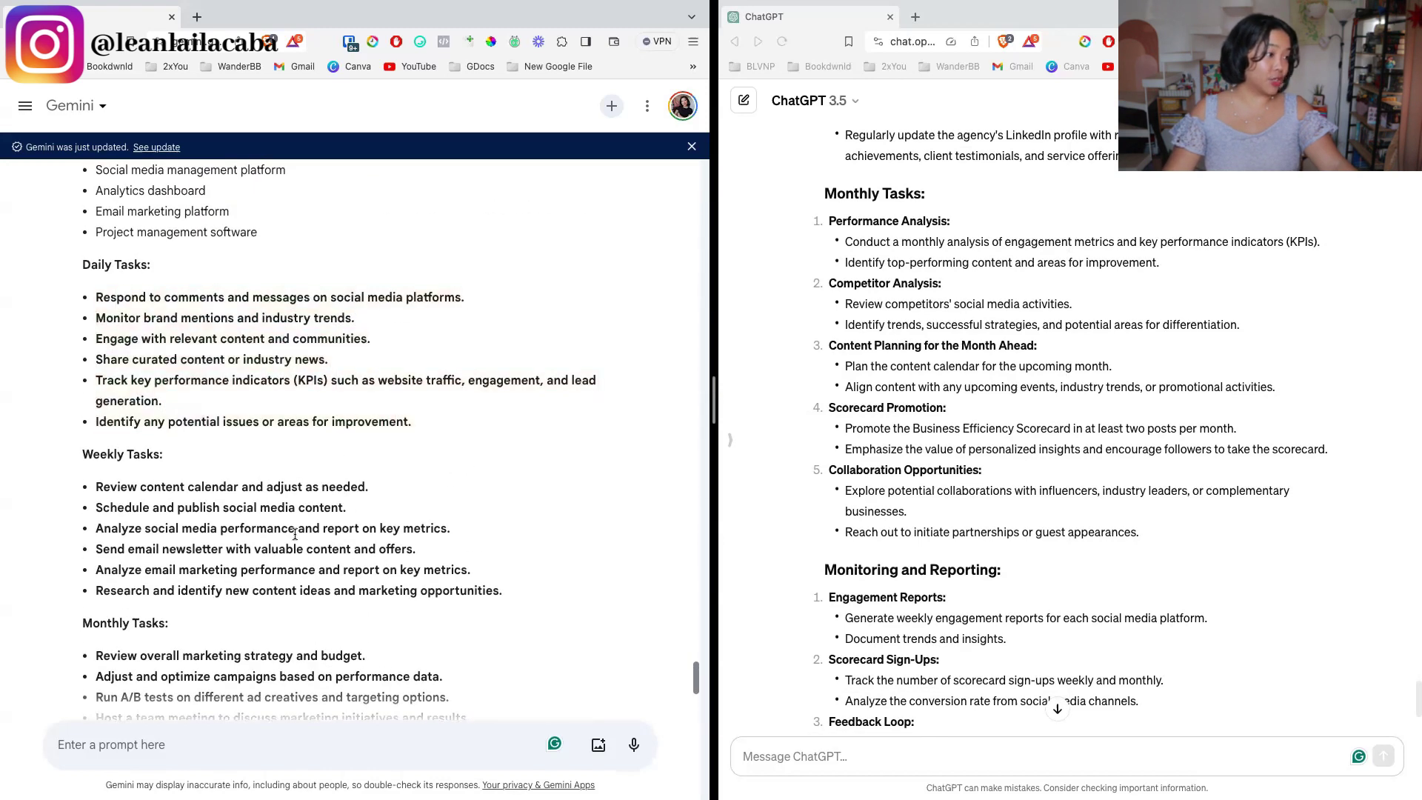
pyautogui.scroll(-10, 295, 533)
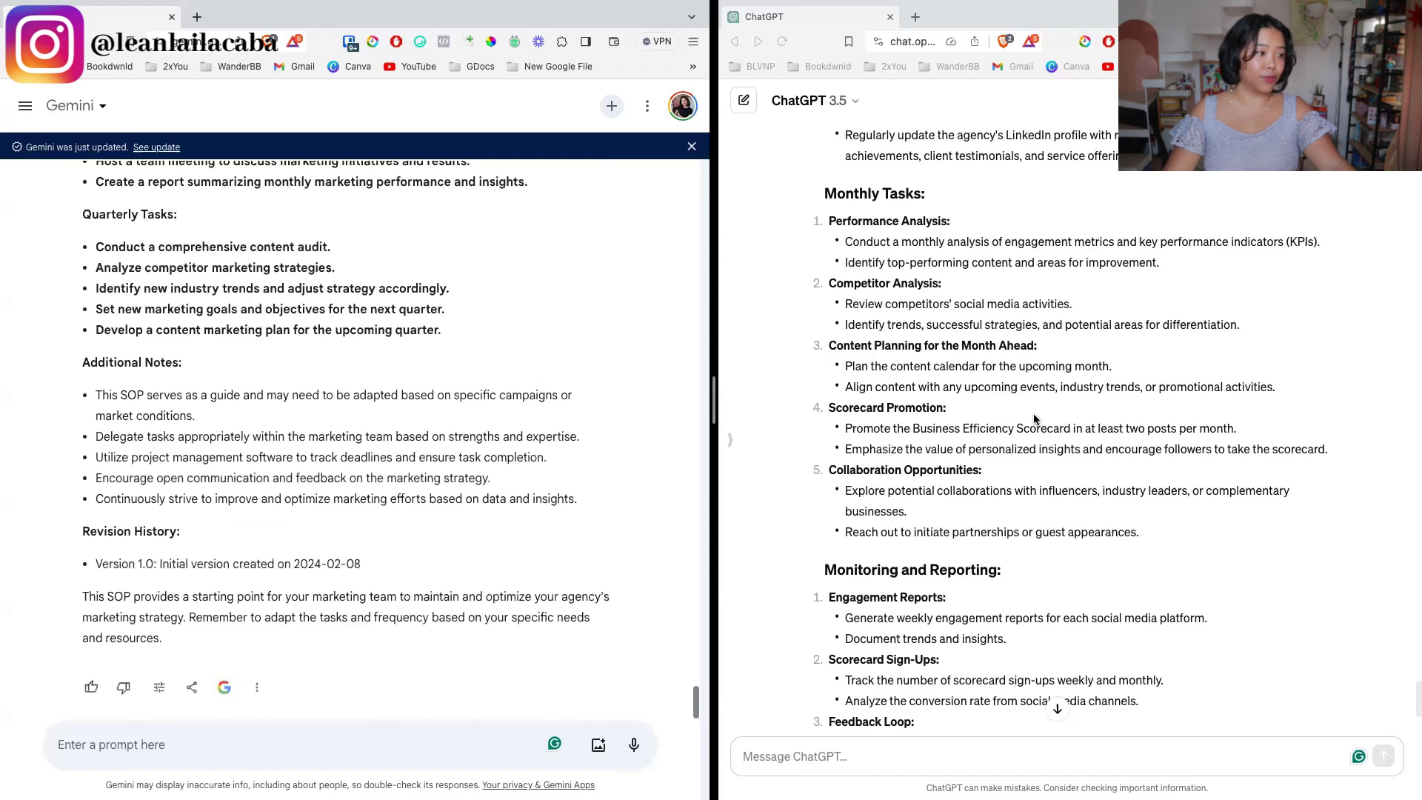
pyautogui.click(973, 437)
pyautogui.scroll(-5, 973, 437)
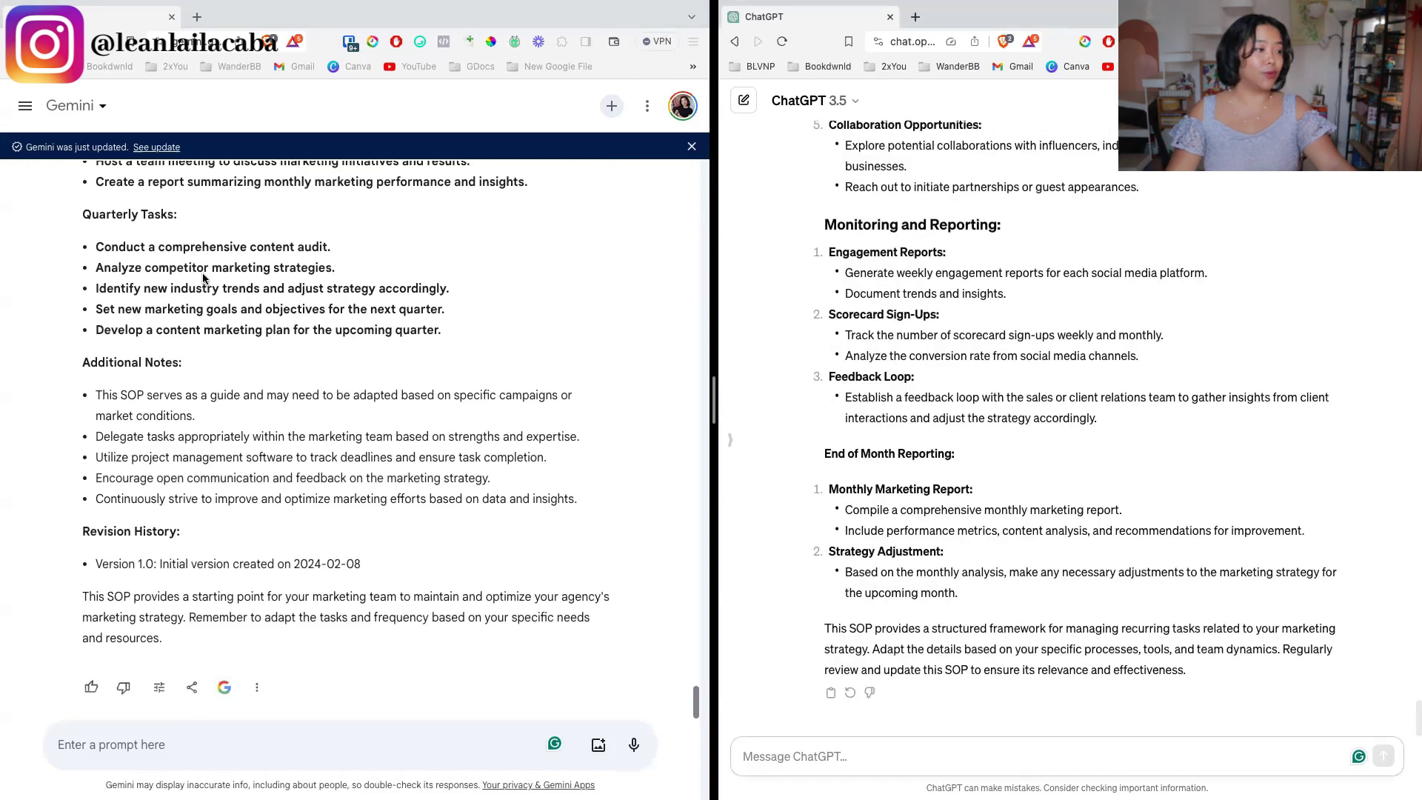
pyautogui.scroll(3, 202, 275)
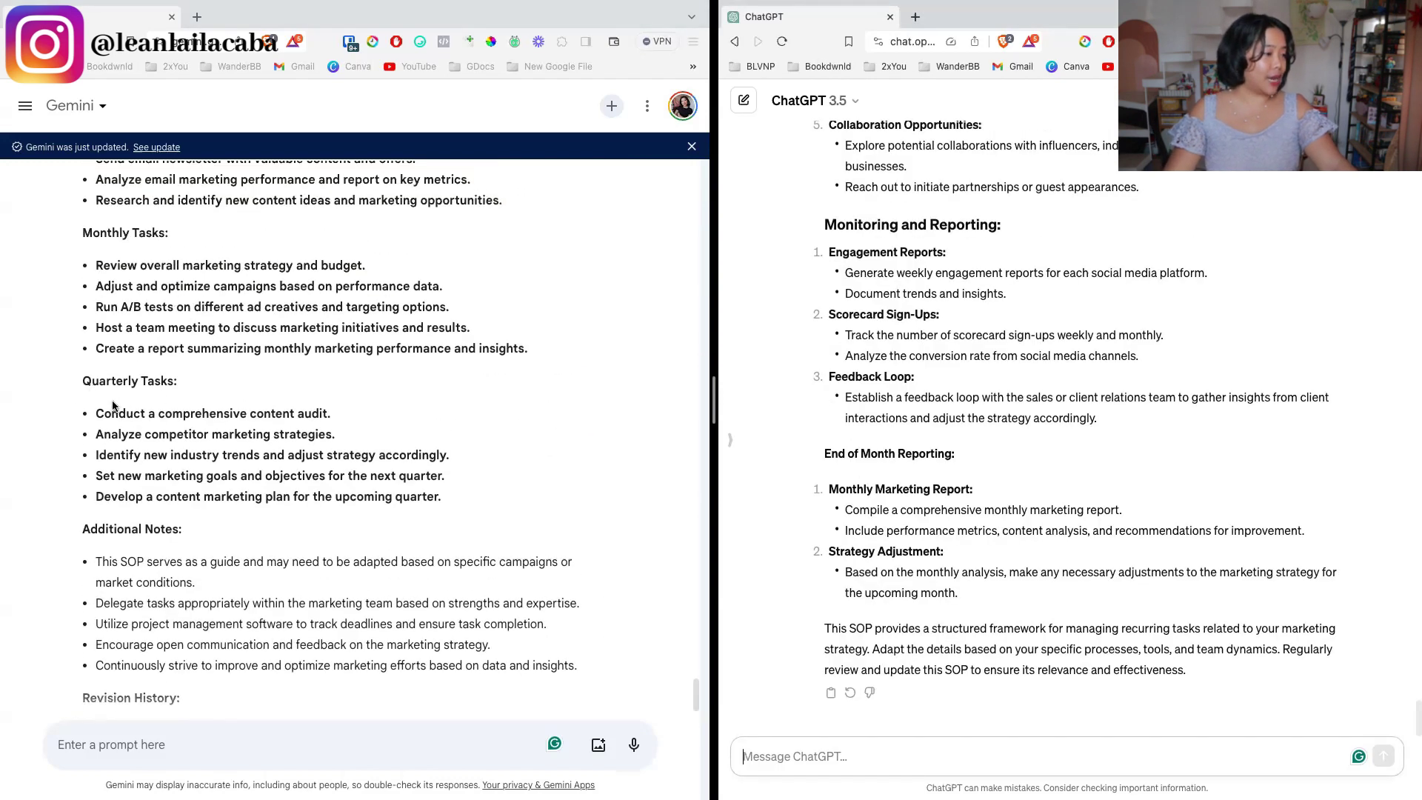
pyautogui.scroll(9, 424, 474)
pyautogui.scroll(1, 427, 477)
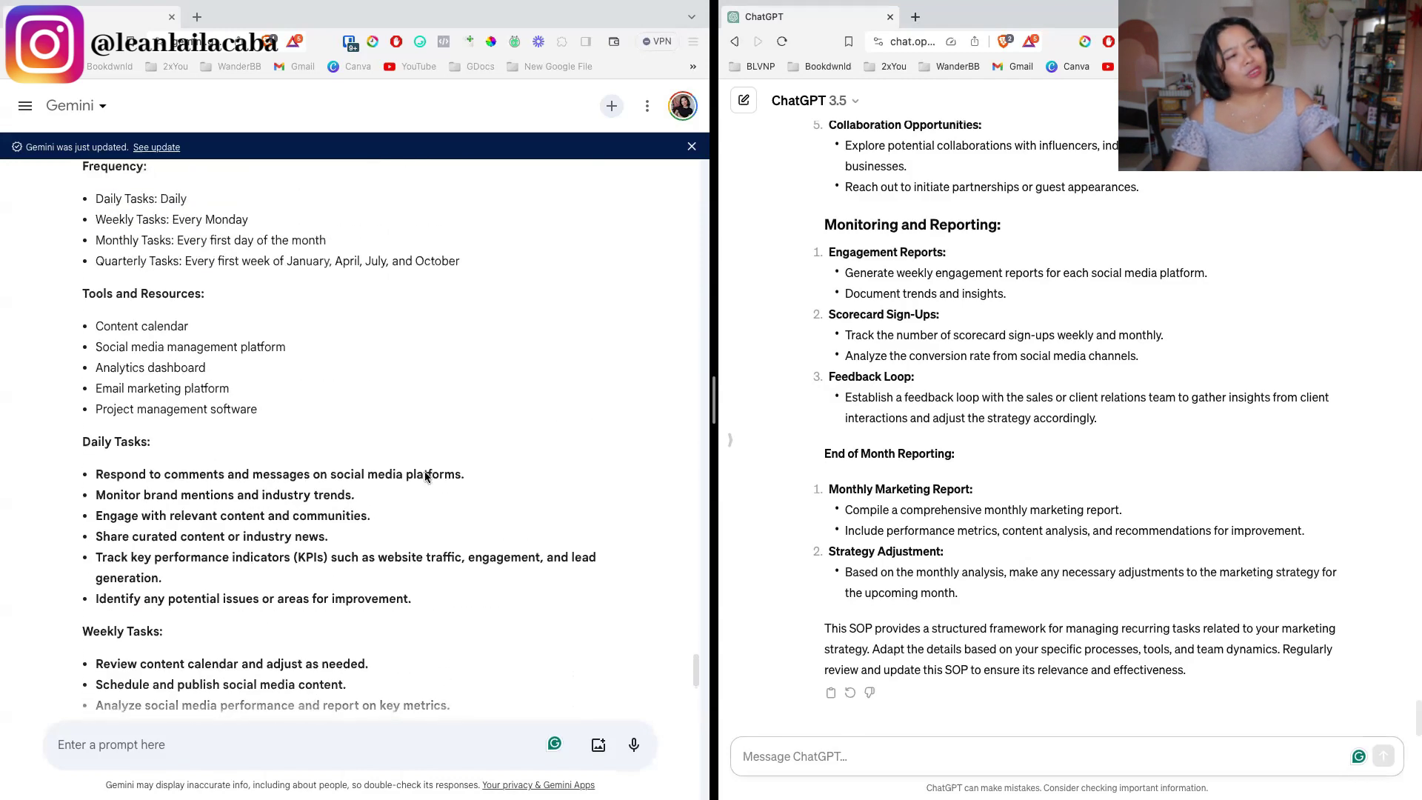
pyautogui.scroll(2, 426, 477)
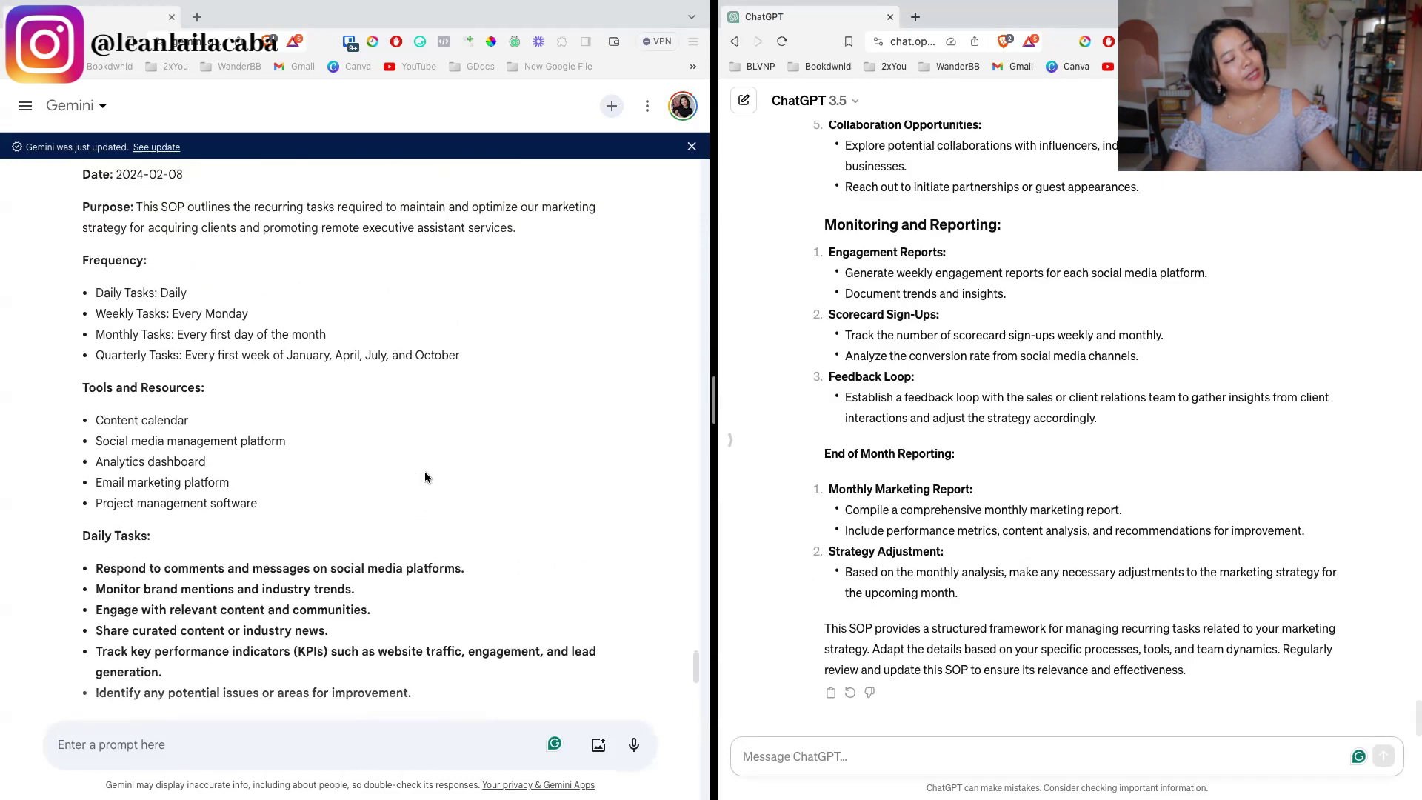
pyautogui.scroll(1, 426, 477)
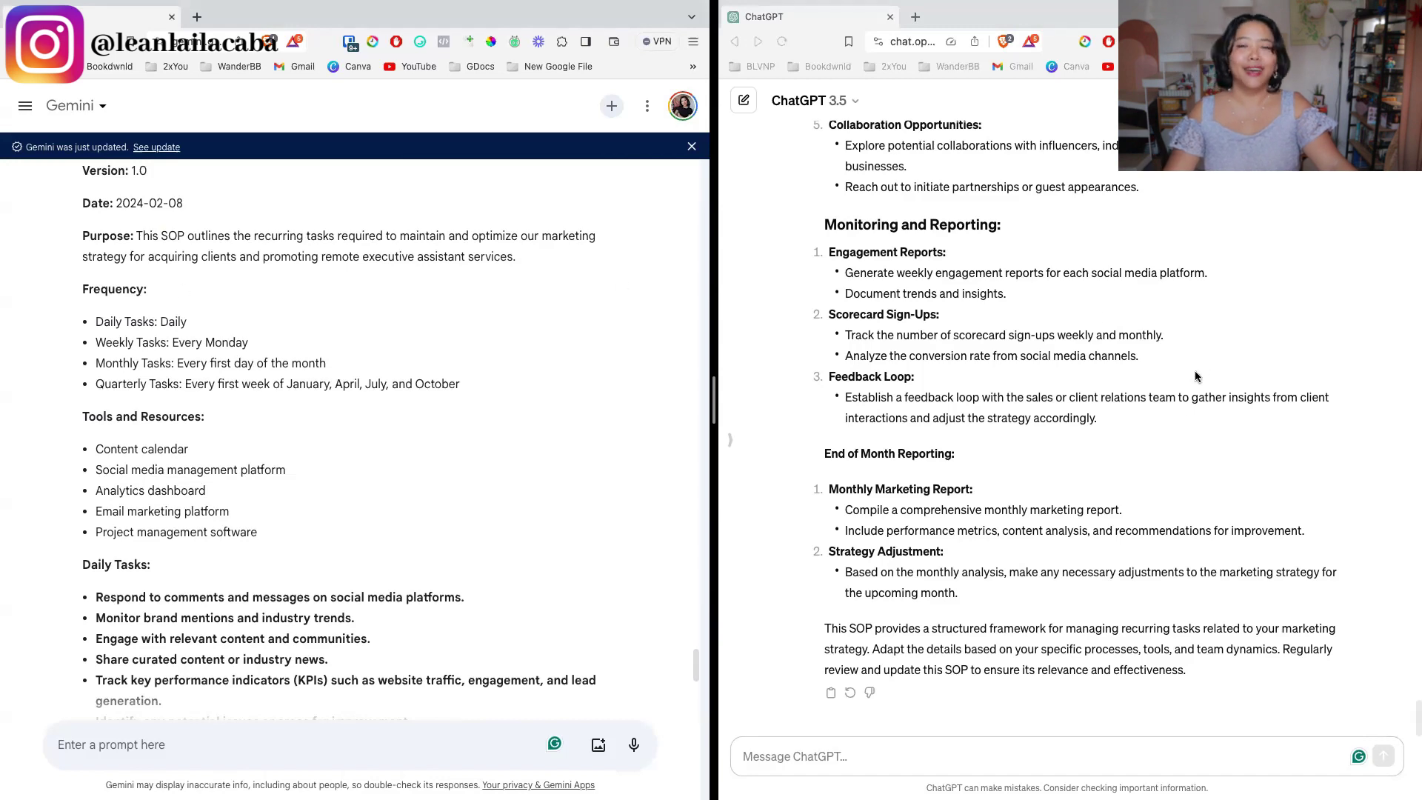
pyautogui.scroll(-10, 478, 482)
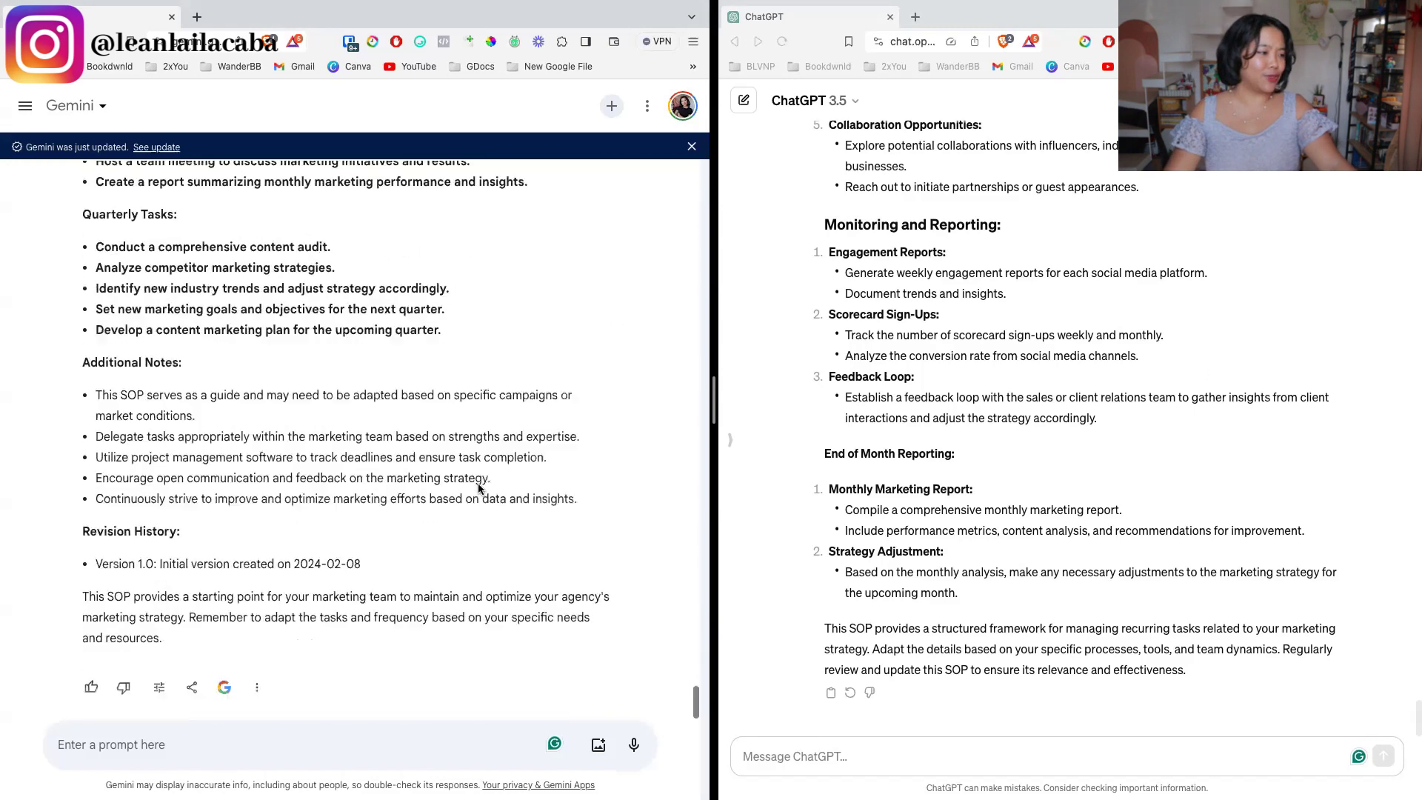